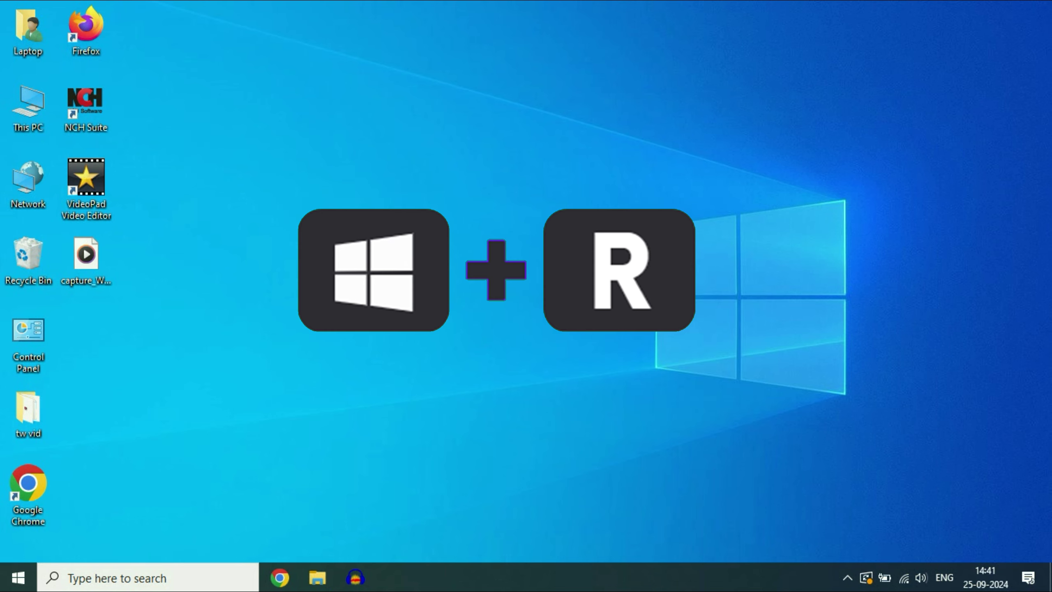
Use the Run dialog to execute "temp" and open the Windows Temp folder
key("super+r")
left_click_drag(155, 409, 436, 255)
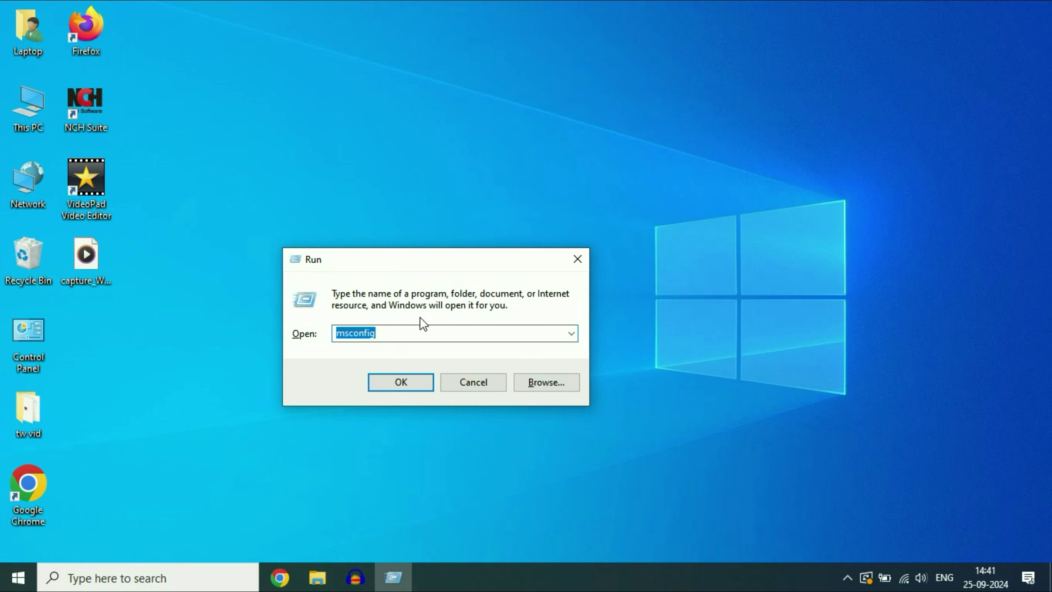
type("temp")
key("Return")
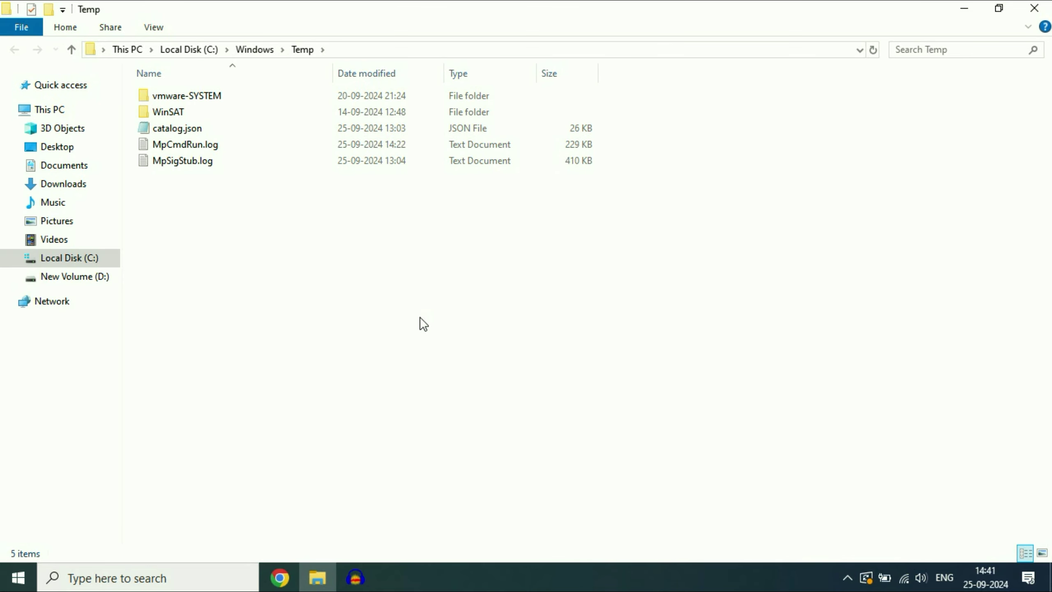
Permanently delete everything in the Windows Temp folder with administrator permission, skip the file in use, and close the folder
key("ctrl+a")
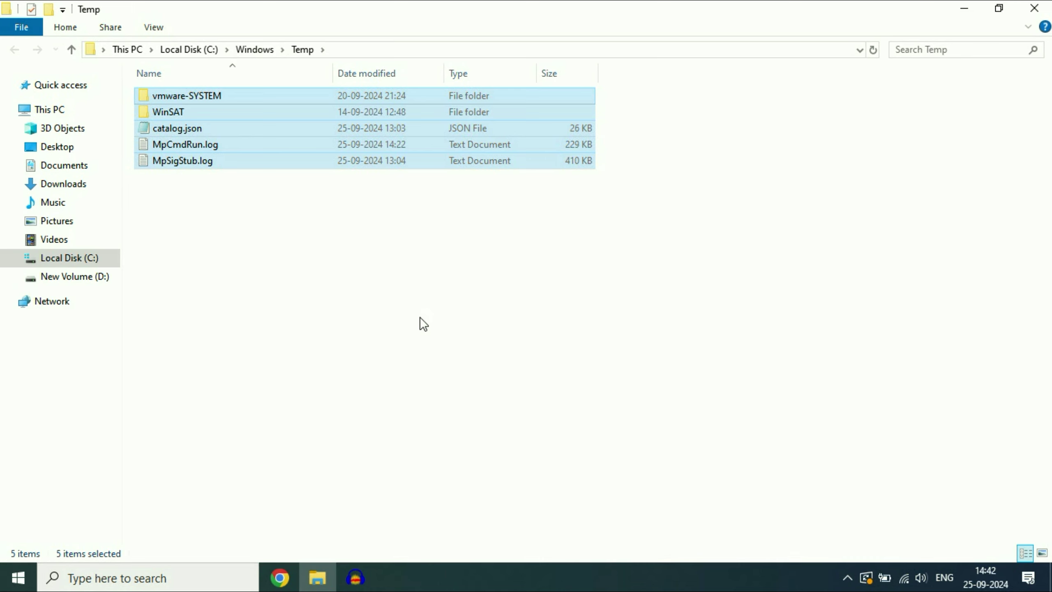
key("shift+Delete")
key("Return")
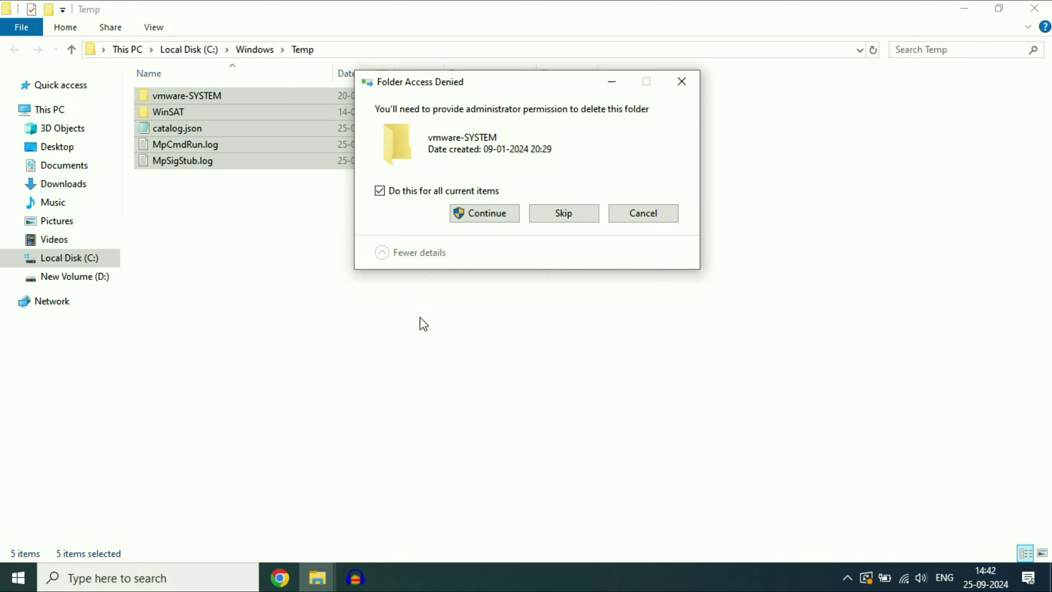
left_click(483, 212)
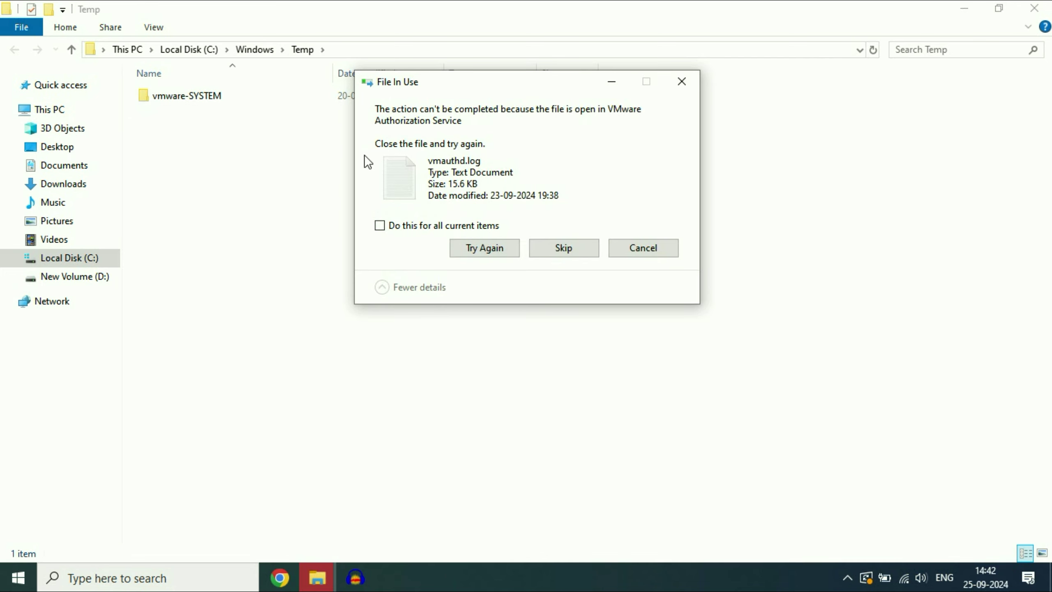
left_click(564, 247)
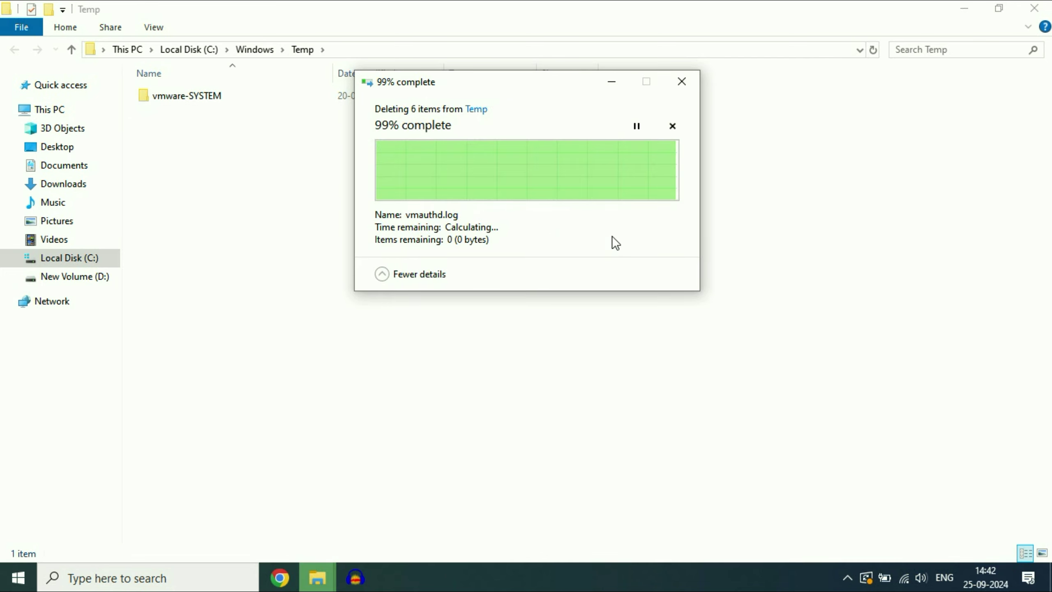
left_click(1026, 12)
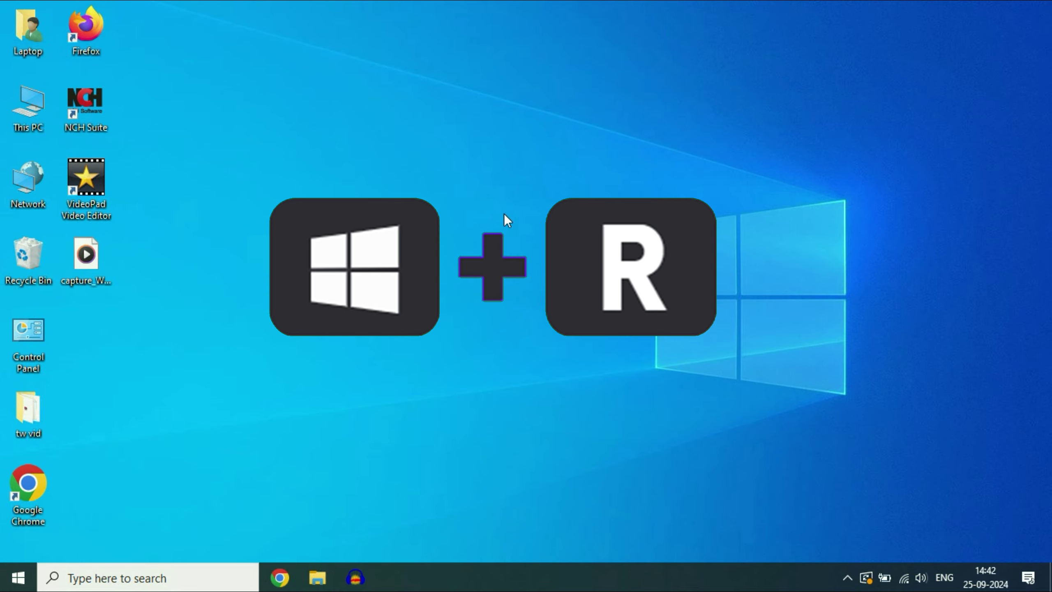
Use the Run dialog to execute "%temp%" and open the local AppData Temp folder
key("super+r")
left_click_drag(149, 408, 426, 314)
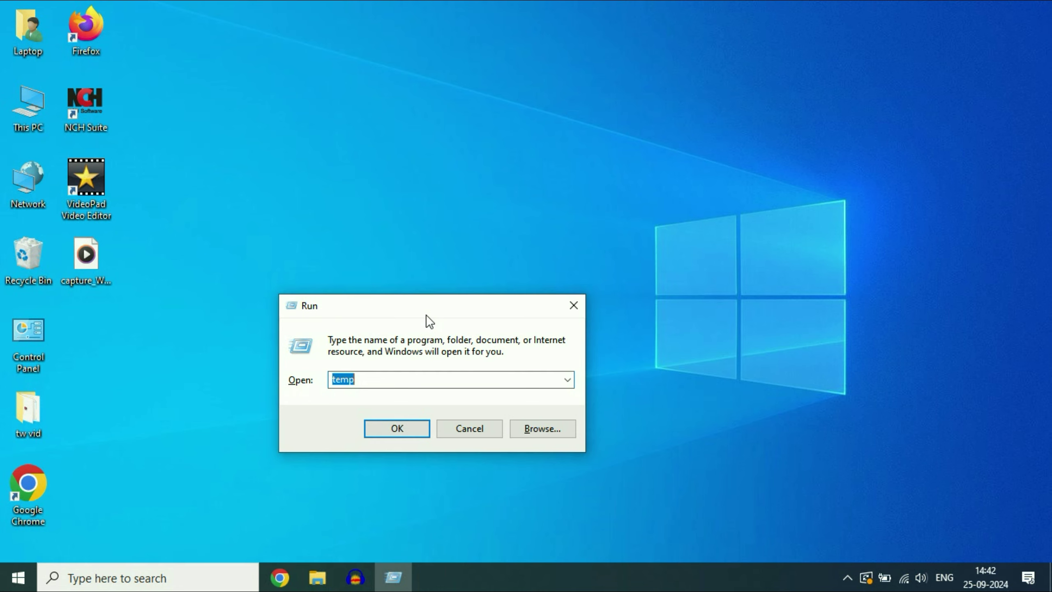
type("%")
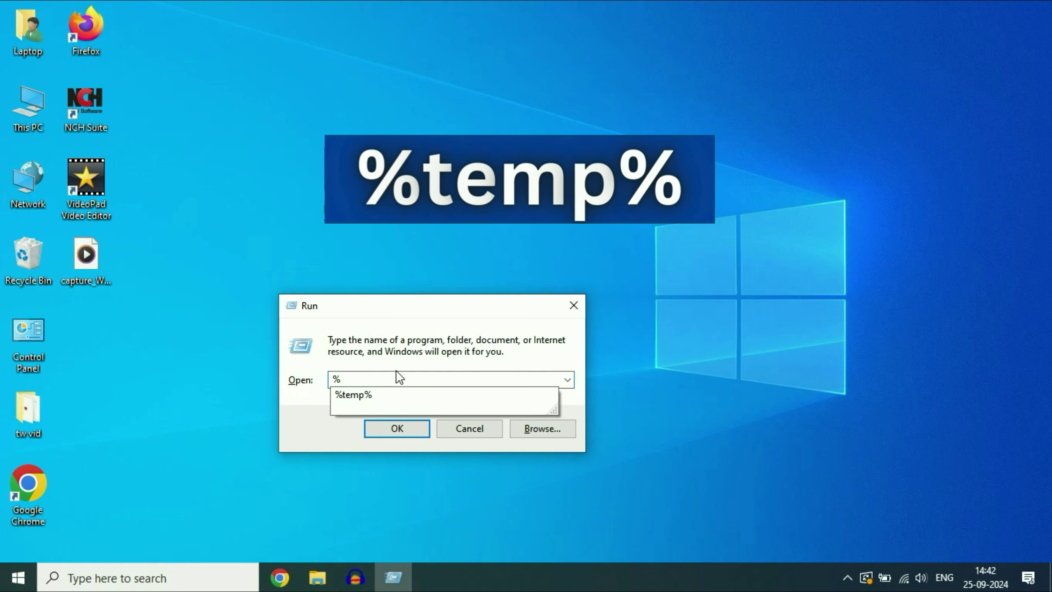
left_click(376, 394)
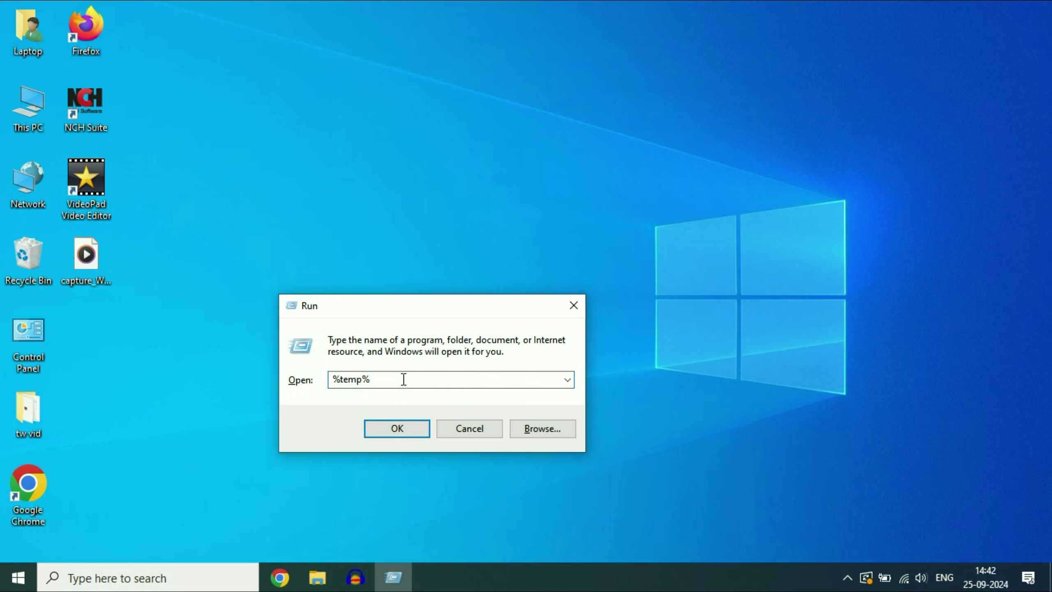
left_click(414, 429)
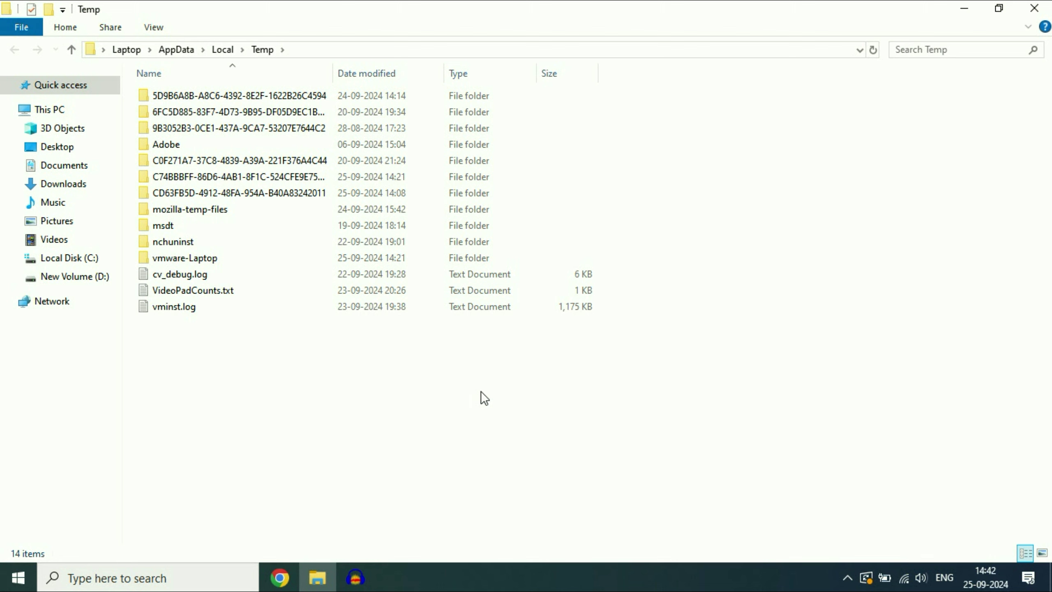
Delete all files and folders in the local AppData Temp folder and close the folder window
key("ctrl+a")
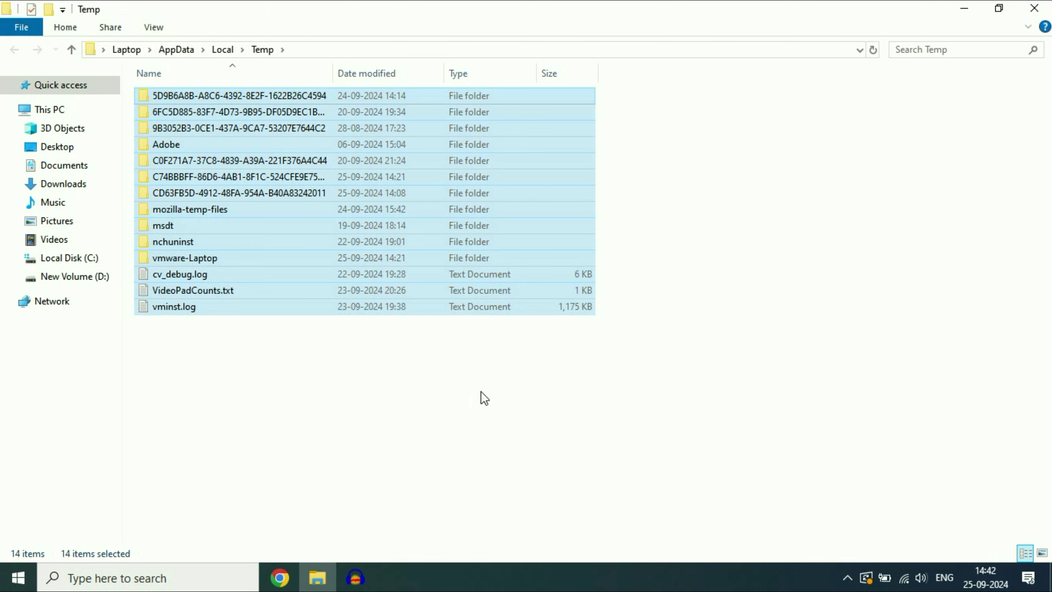
key("Delete")
key("Return")
left_click(482, 195)
left_click(479, 213)
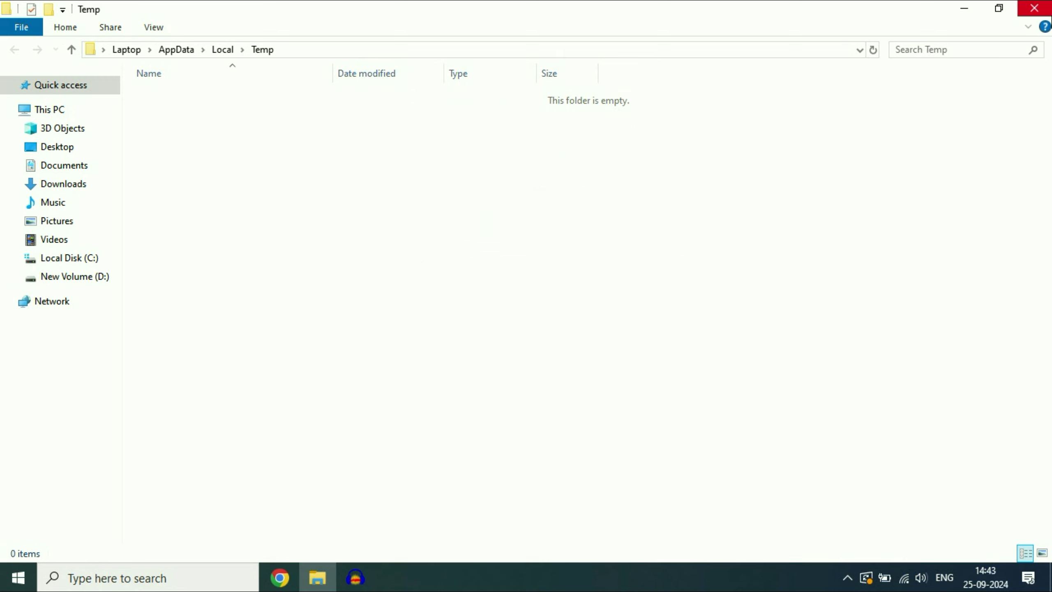
left_click(1042, 10)
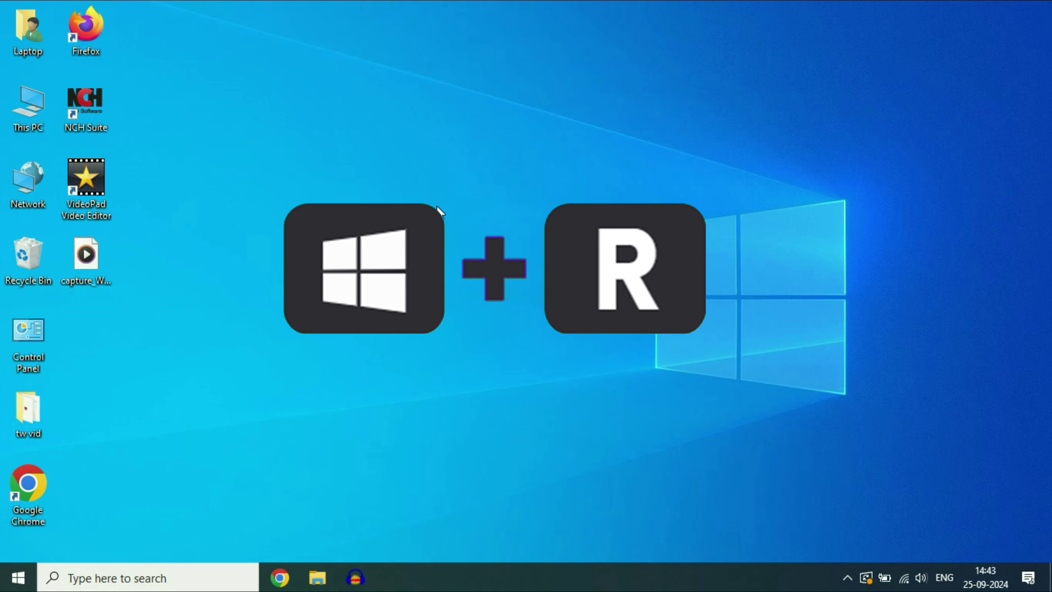
Use the Run dialog to execute "prefetch" and open the Windows Prefetch folder
key("super+r")
left_click_drag(217, 407, 519, 284)
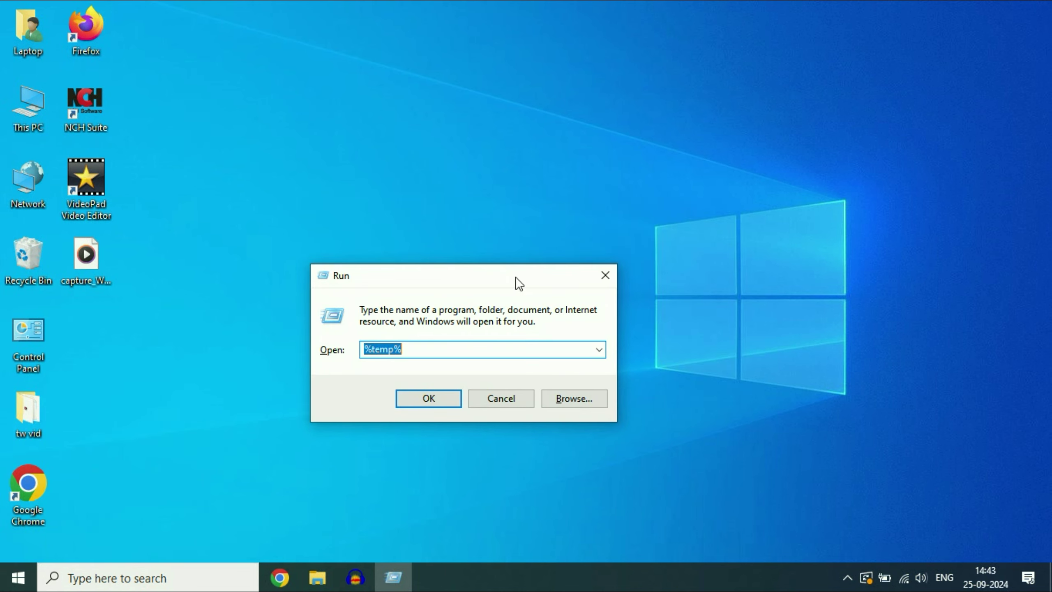
type("pre")
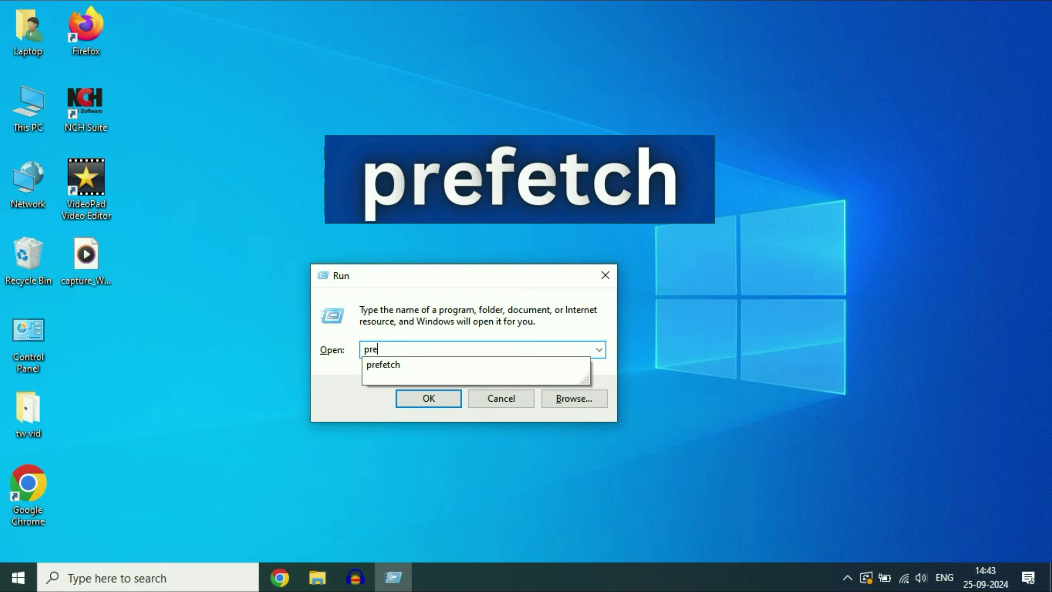
left_click(443, 359)
left_click(444, 400)
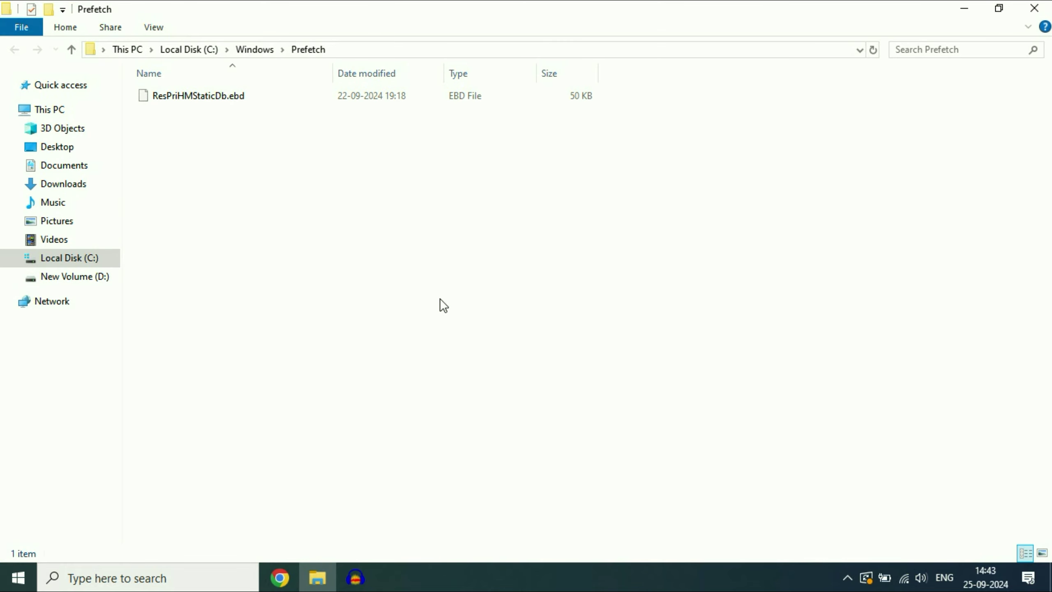
Permanently delete all contents of the Prefetch folder and close the folder window
key("ctrl+a")
key("shift+Delete")
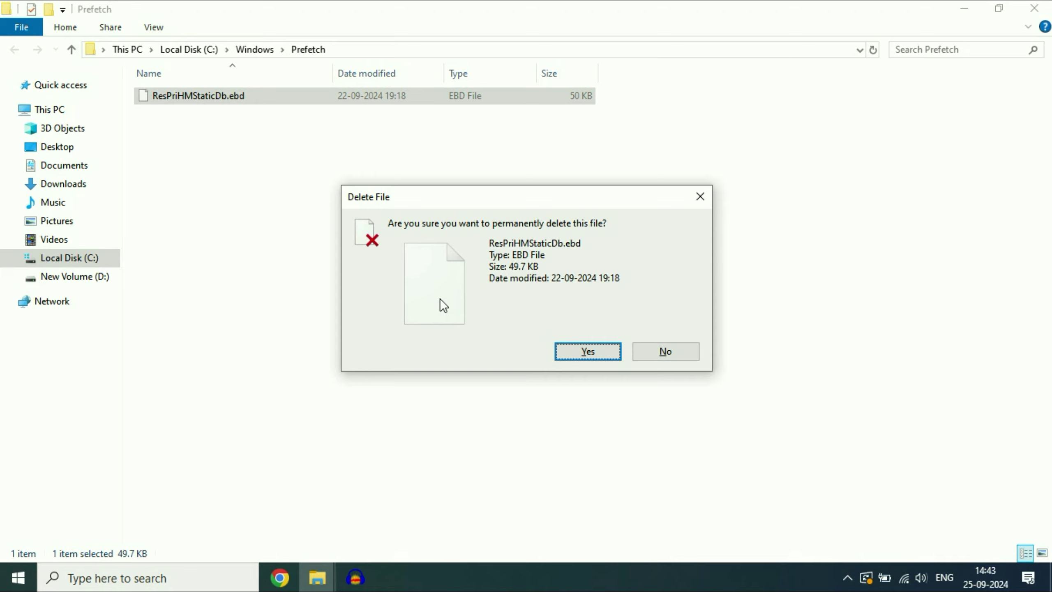
key("Return")
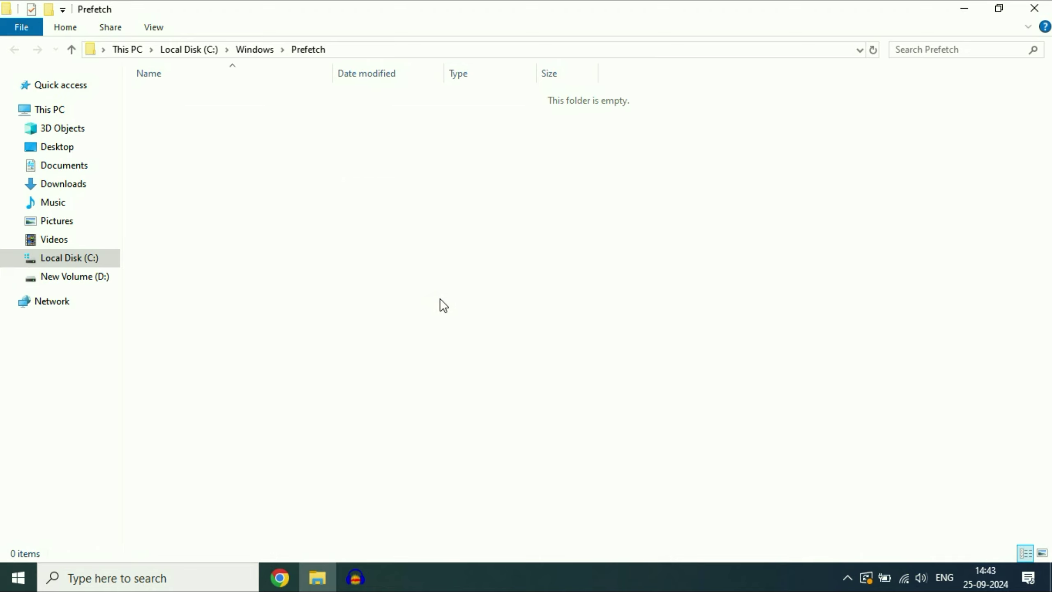
left_click(1036, 8)
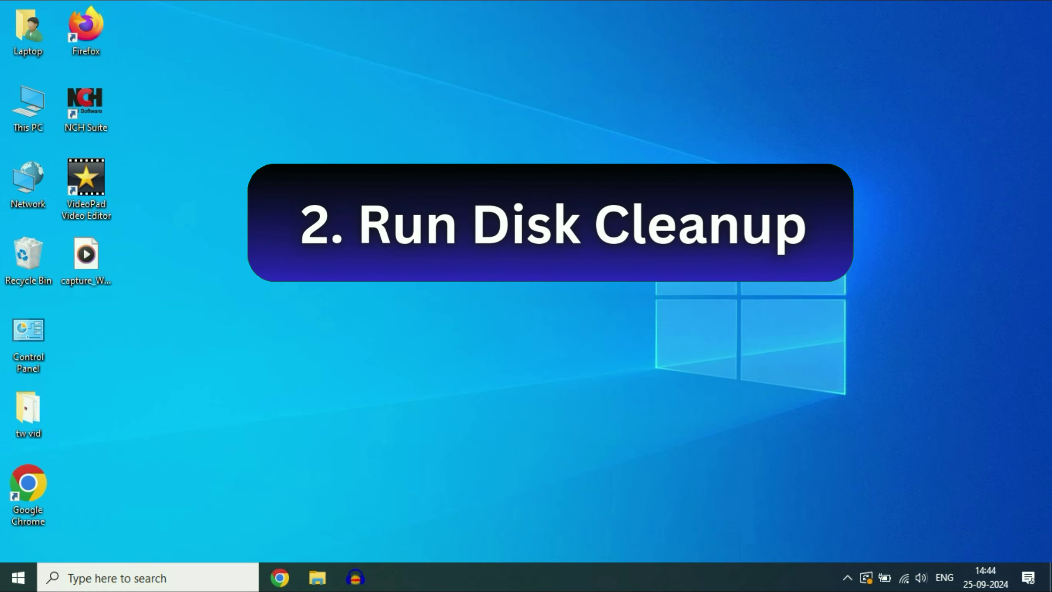
Search Windows for "disk", launch Disk Cleanup and scan drive C: for removable files
left_click(88, 578)
type("disk")
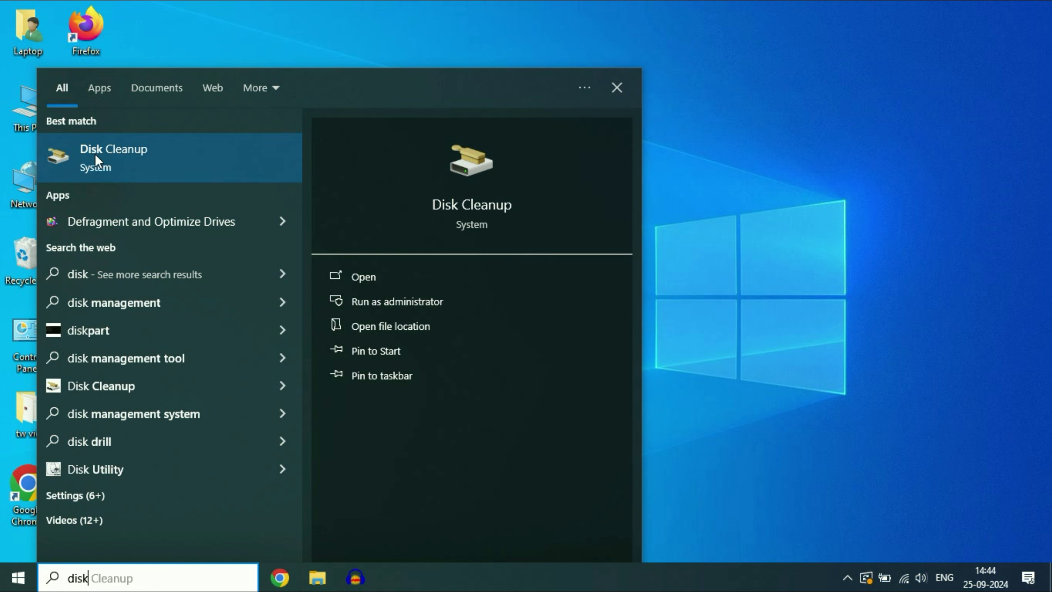
left_click(123, 158)
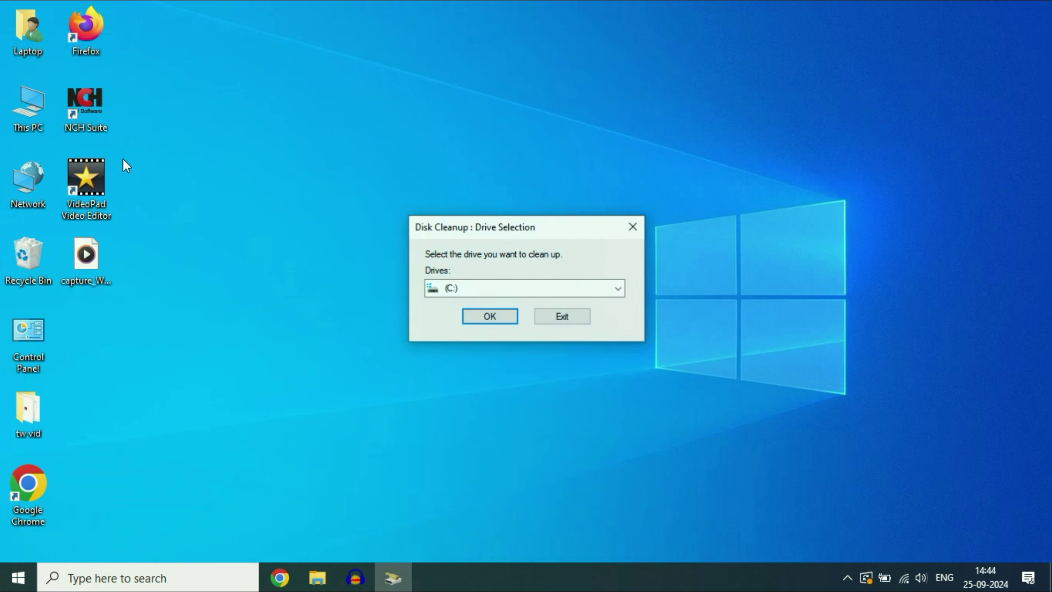
left_click(614, 289)
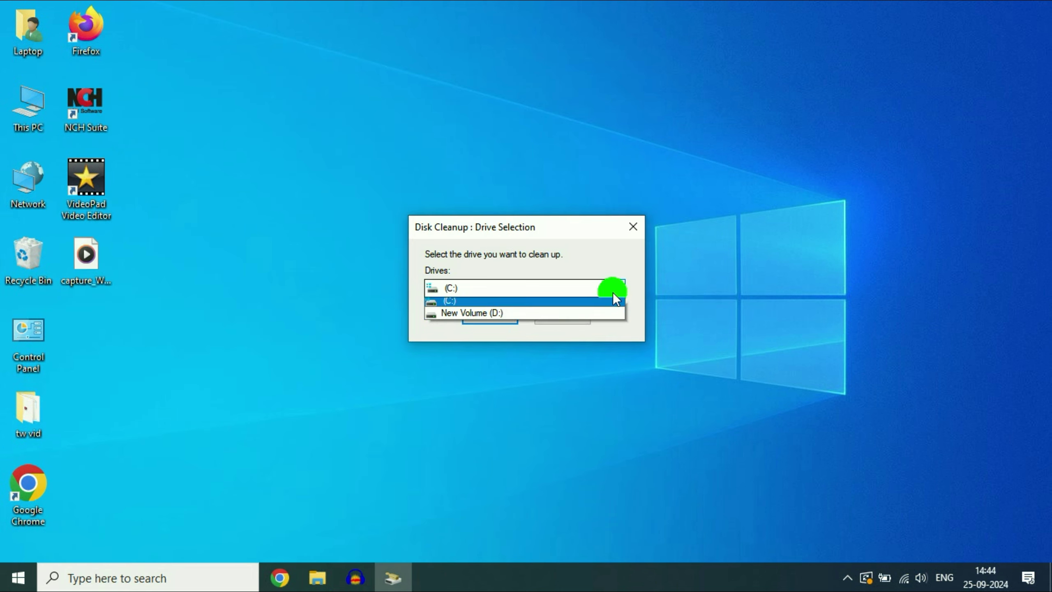
left_click(449, 305)
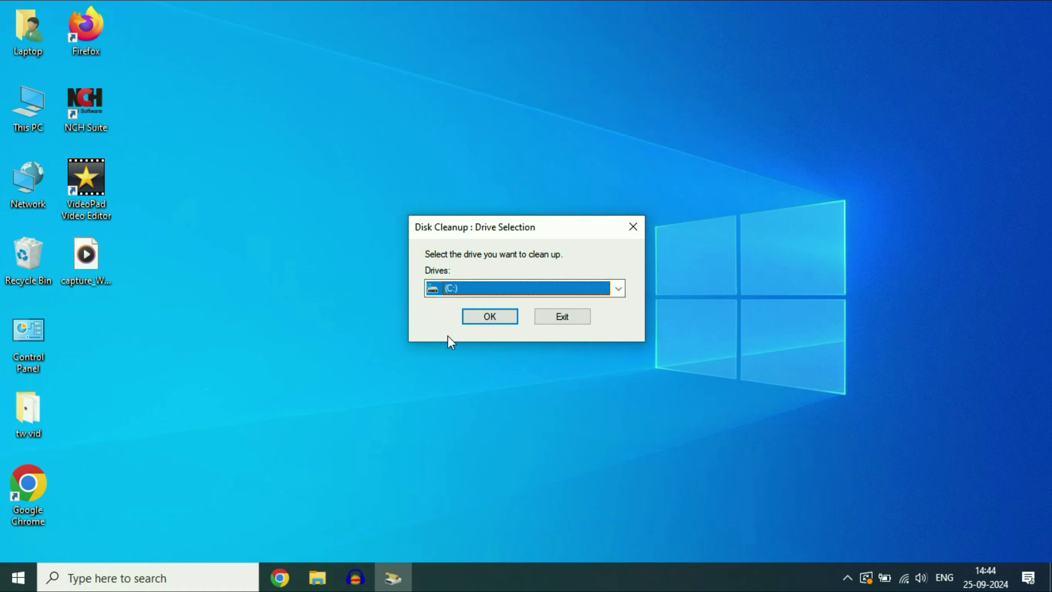
left_click(499, 314)
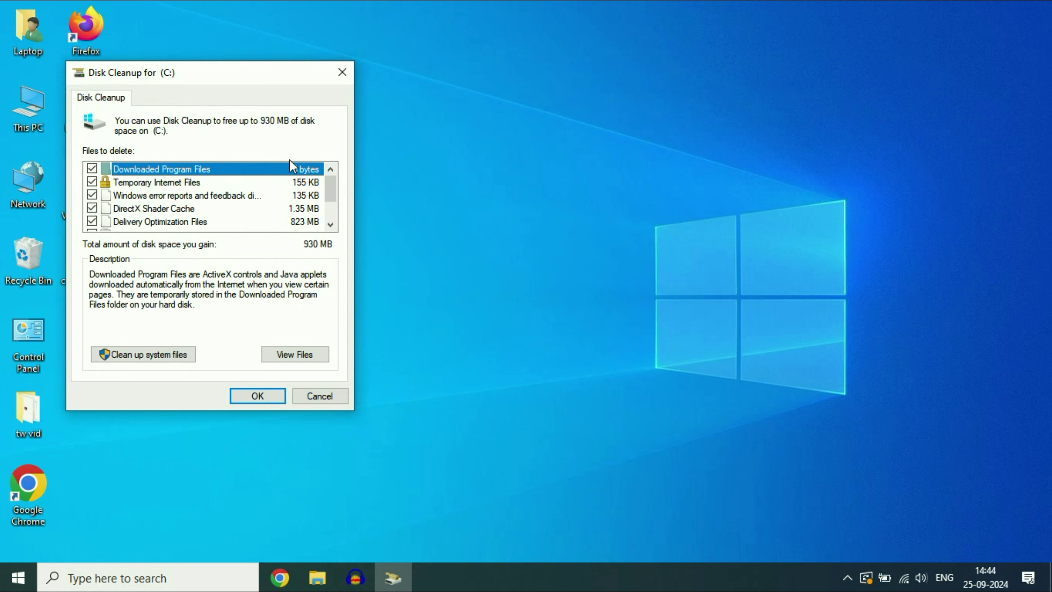
Extend the cleanup to system files and rescan drive C:
left_click_drag(254, 78, 474, 66)
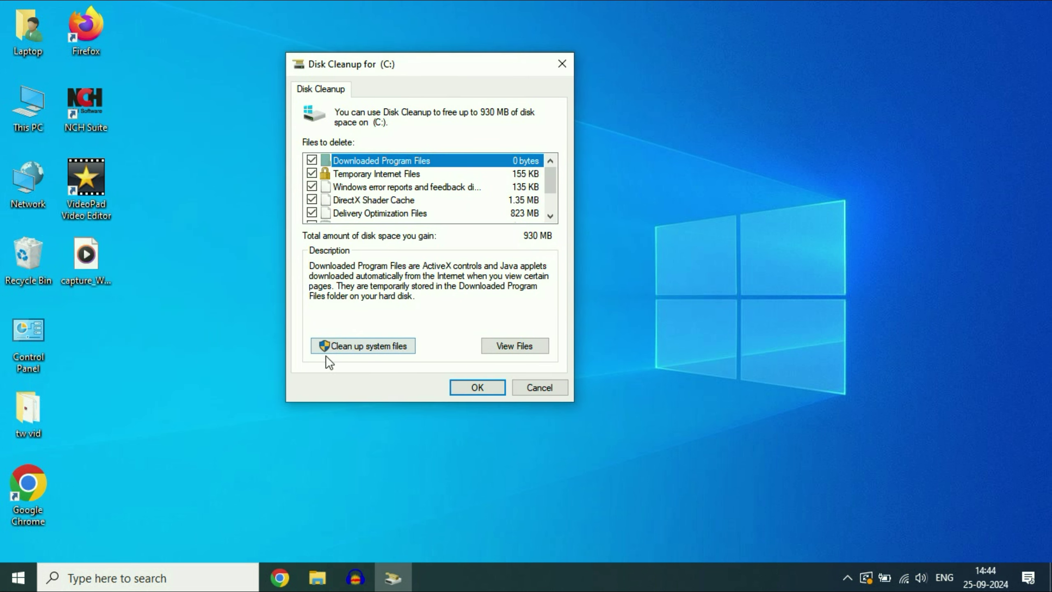
left_click(388, 348)
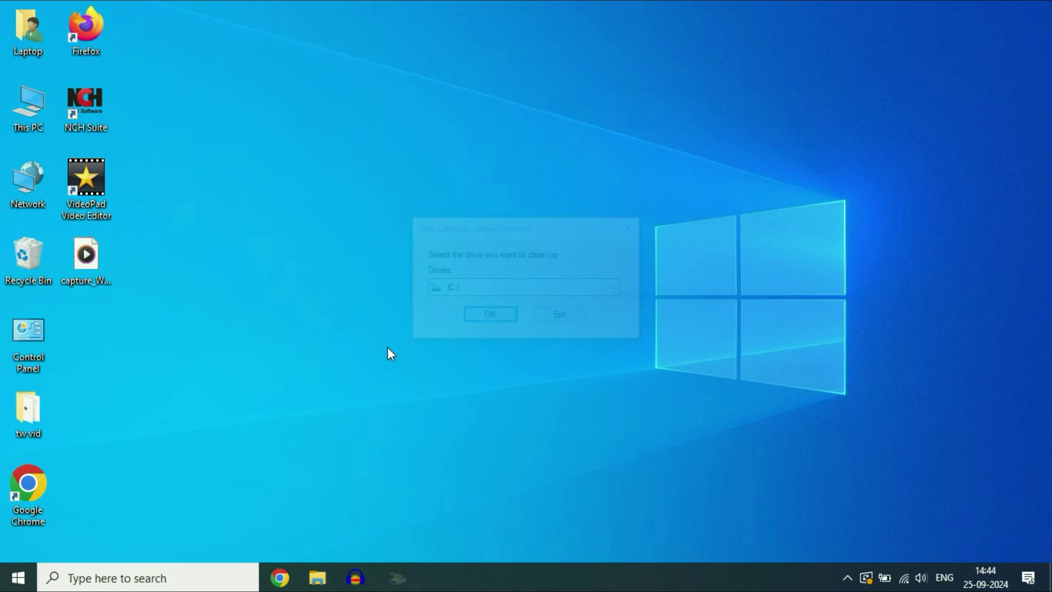
left_click(618, 289)
left_click(618, 288)
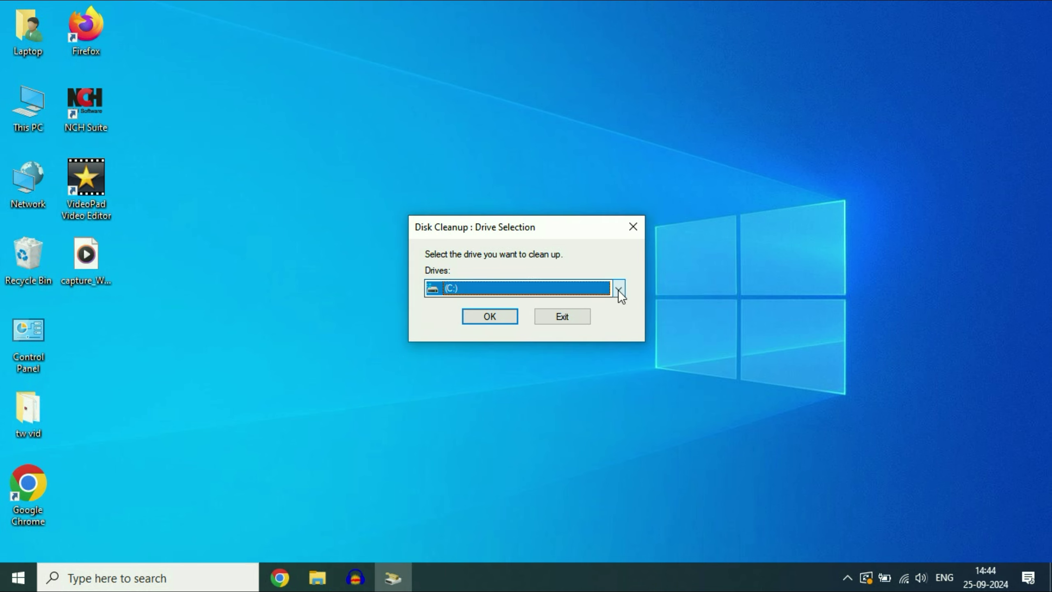
left_click(499, 317)
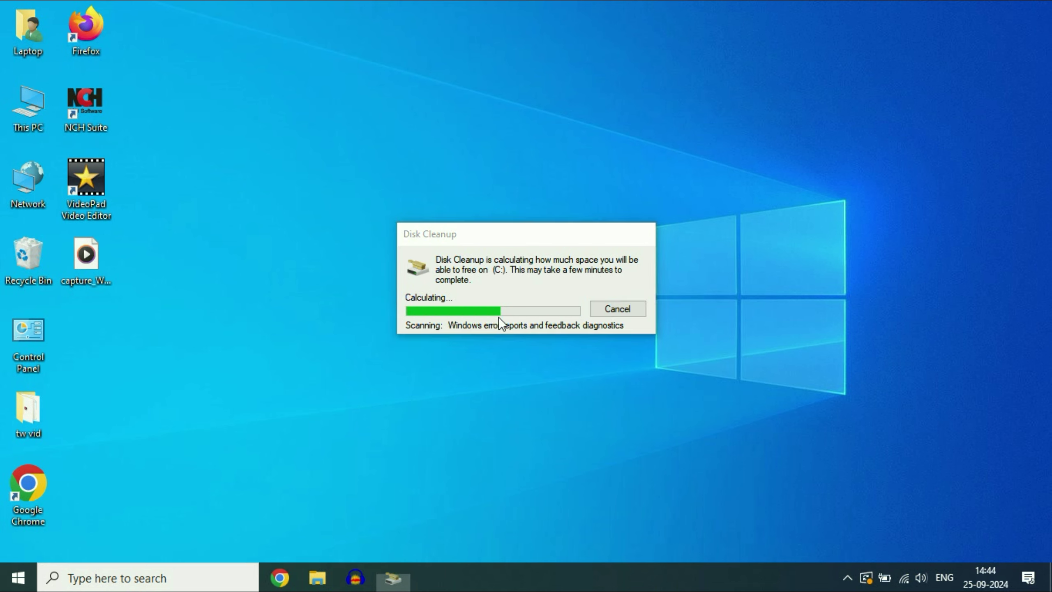
Review the file categories ticked for cleanup on drive C: and permanently delete those files
left_click_drag(228, 94, 385, 95)
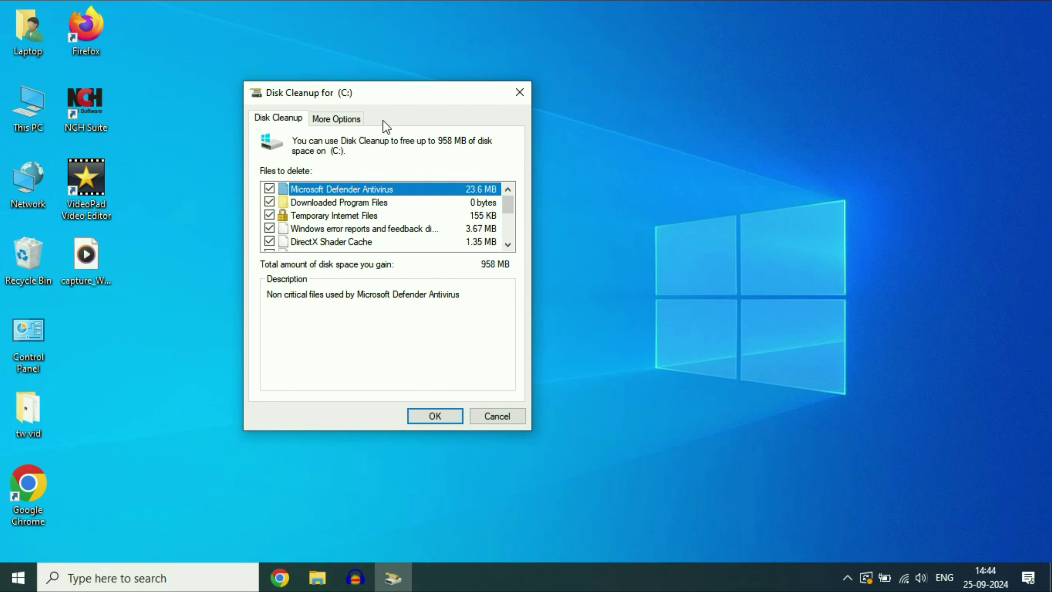
left_click_drag(506, 208, 508, 234)
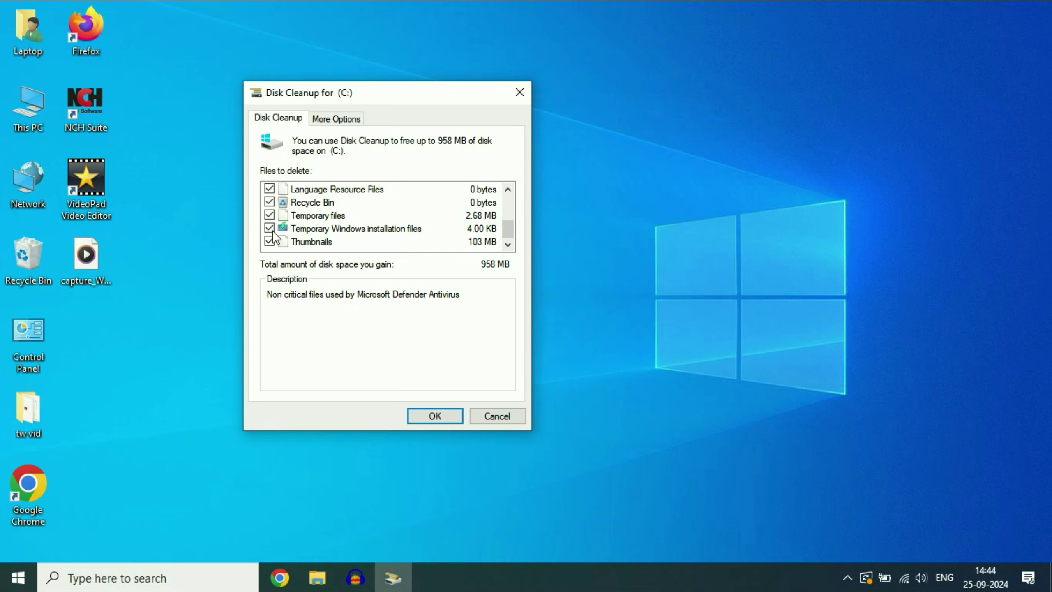
left_click_drag(507, 233, 508, 205)
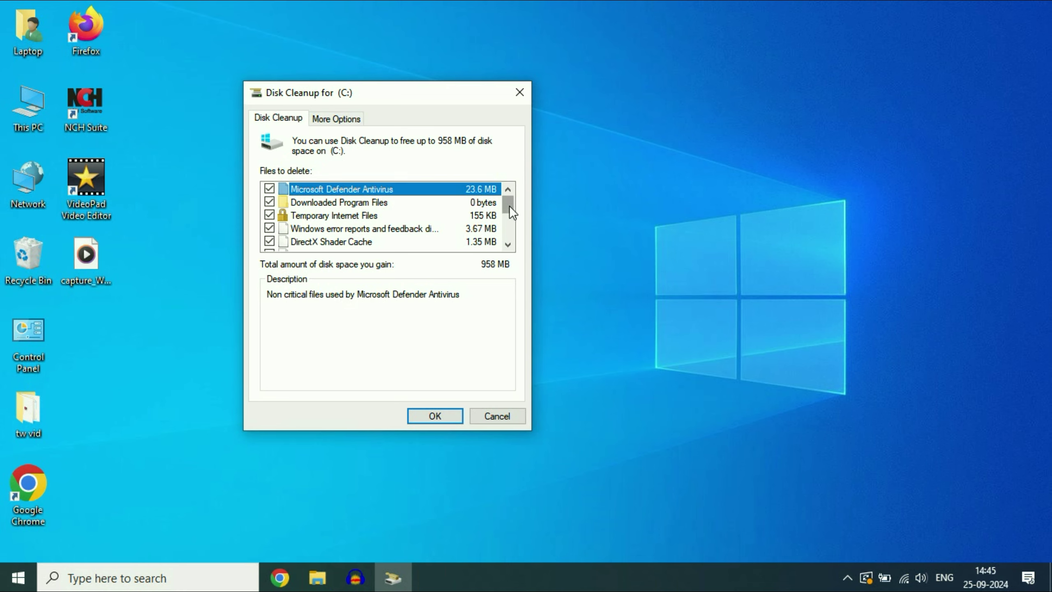
left_click_drag(510, 206, 514, 237)
left_click(439, 413)
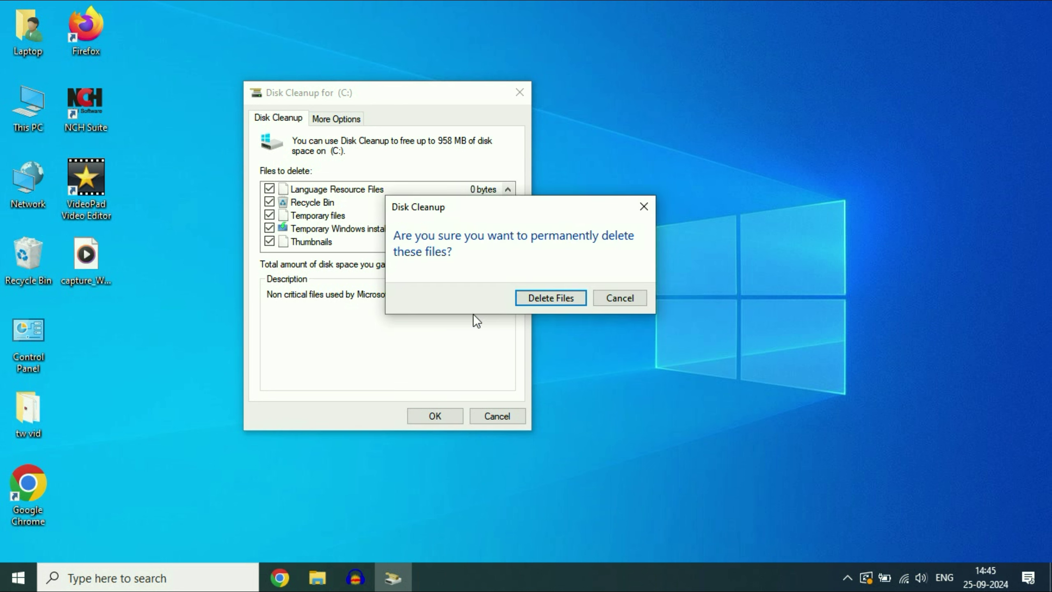
left_click(570, 297)
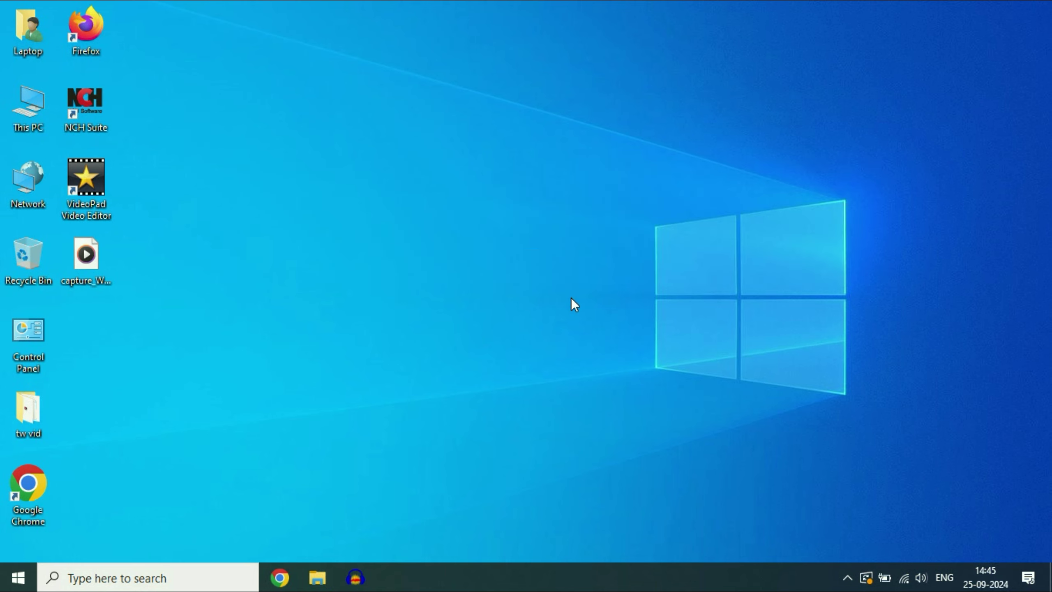
Turn on Storage Sense in the System storage settings of Windows and close Settings
left_click(18, 577)
mouse_move(16, 513)
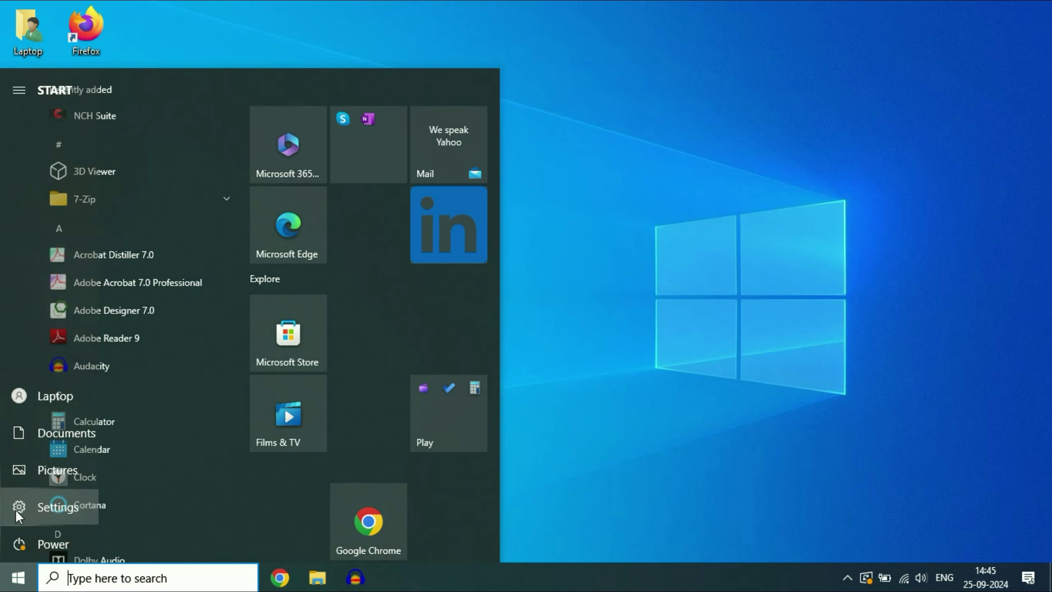
left_click(73, 508)
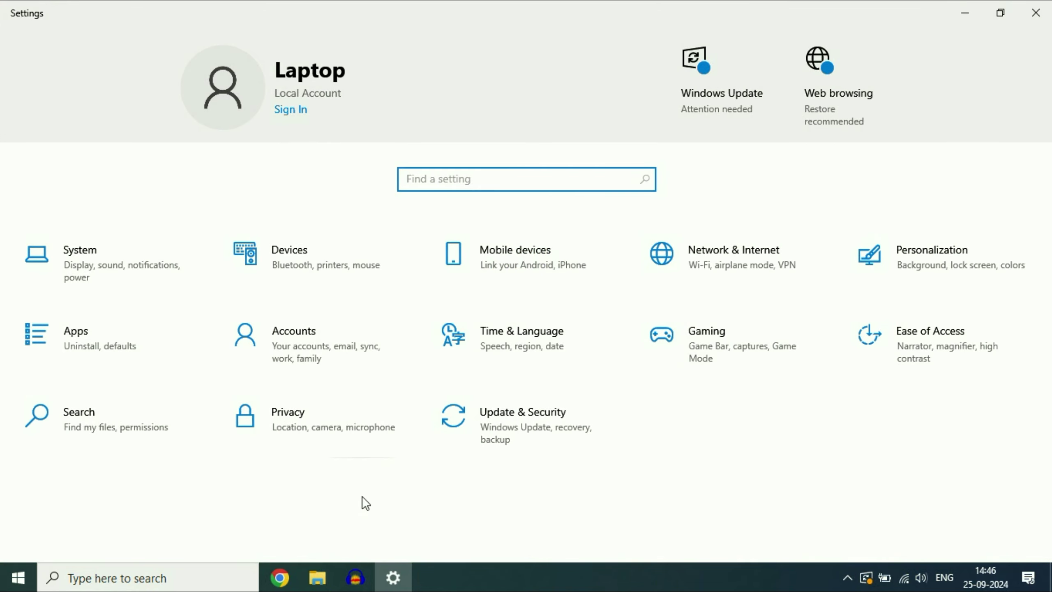
left_click(97, 266)
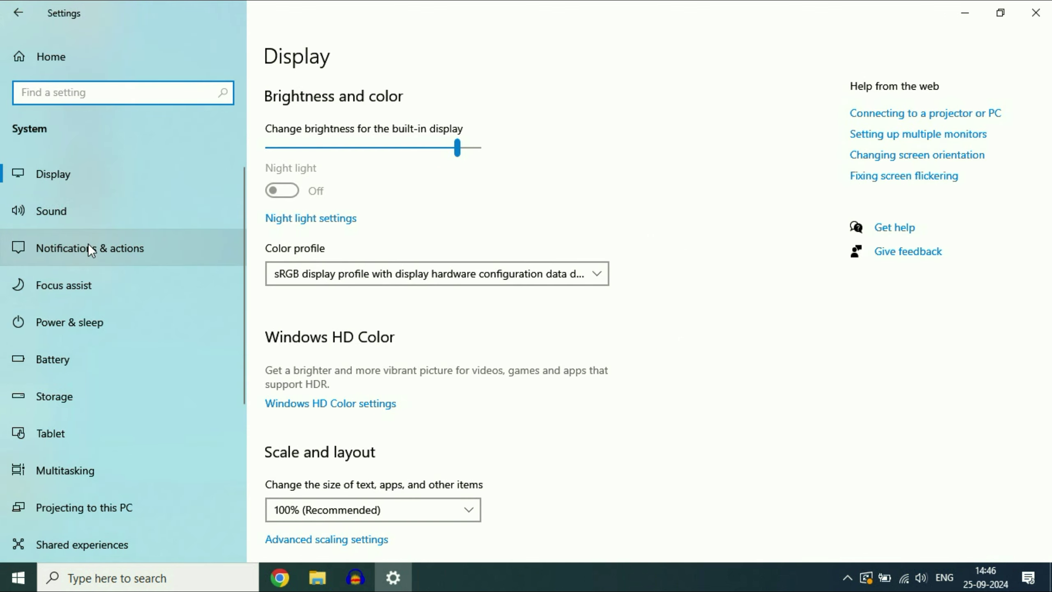
left_click(57, 404)
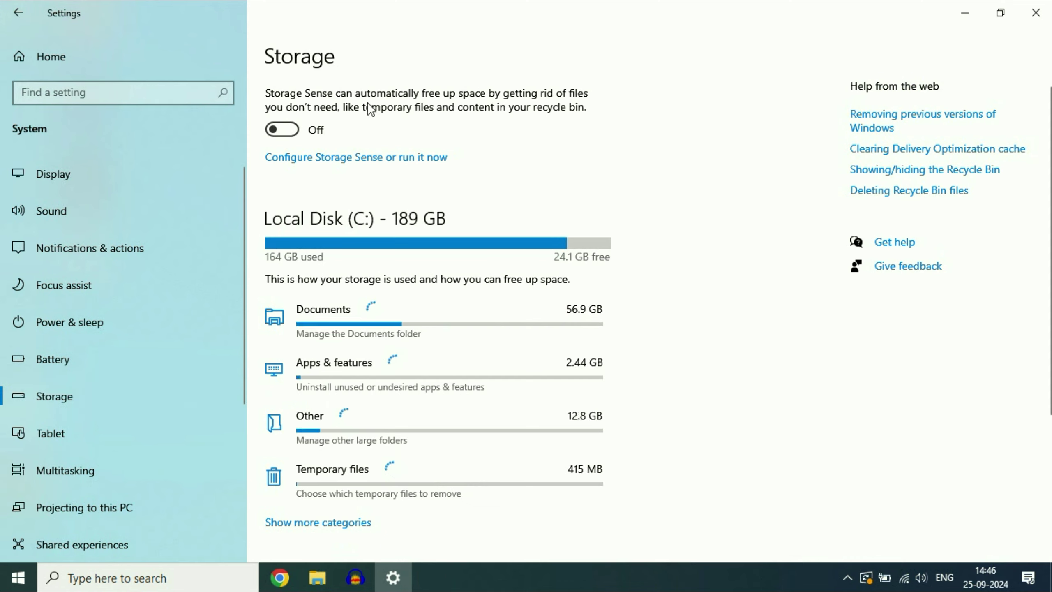
left_click(291, 132)
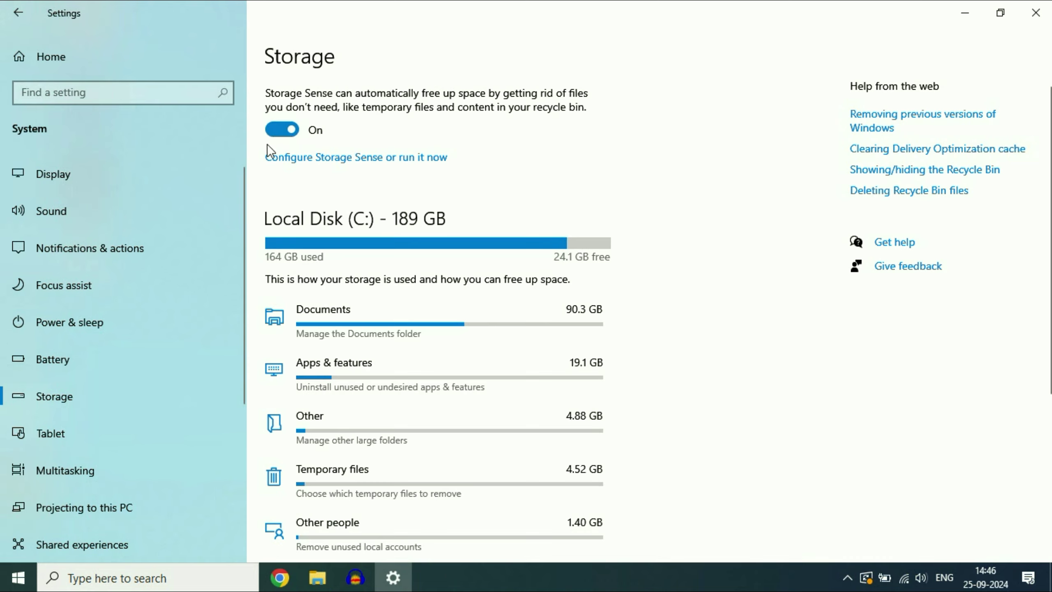
left_click(1027, 17)
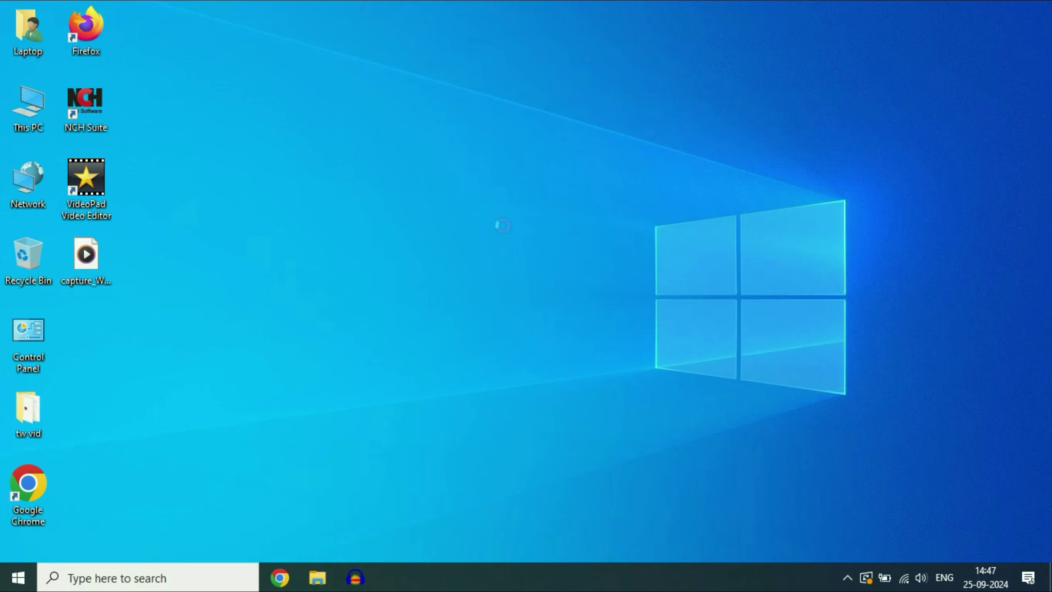
Open Task Manager in its detailed view and show the list of startup apps
key("ctrl+shift+Escape")
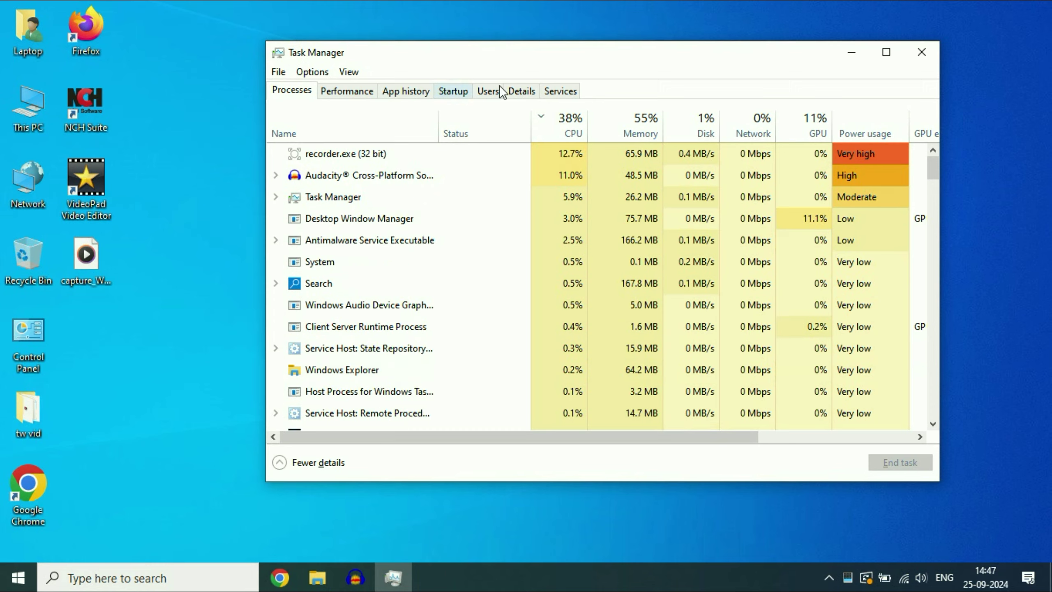
left_click(927, 53)
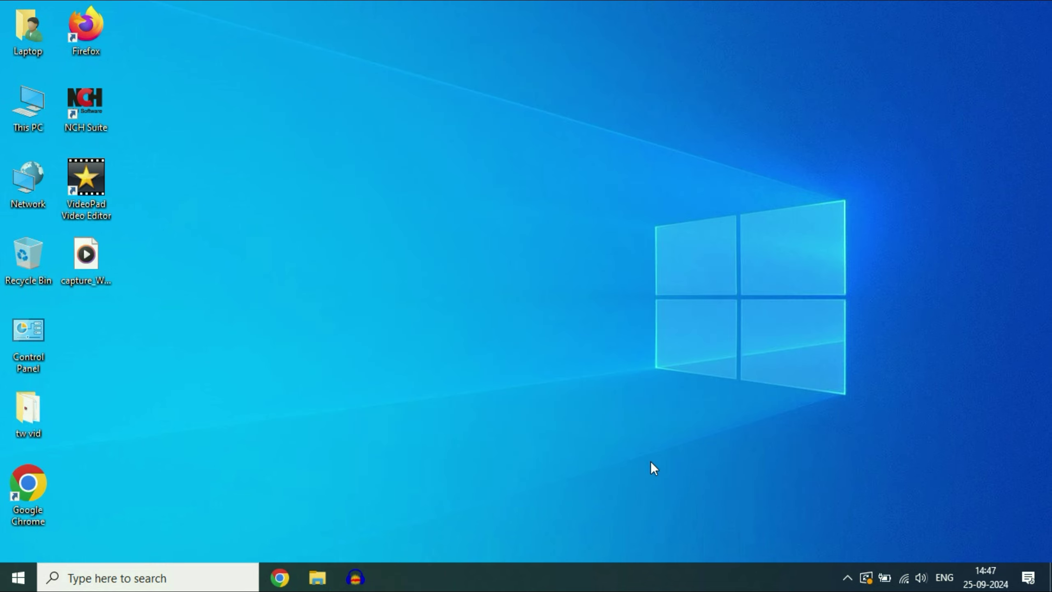
right_click(715, 572)
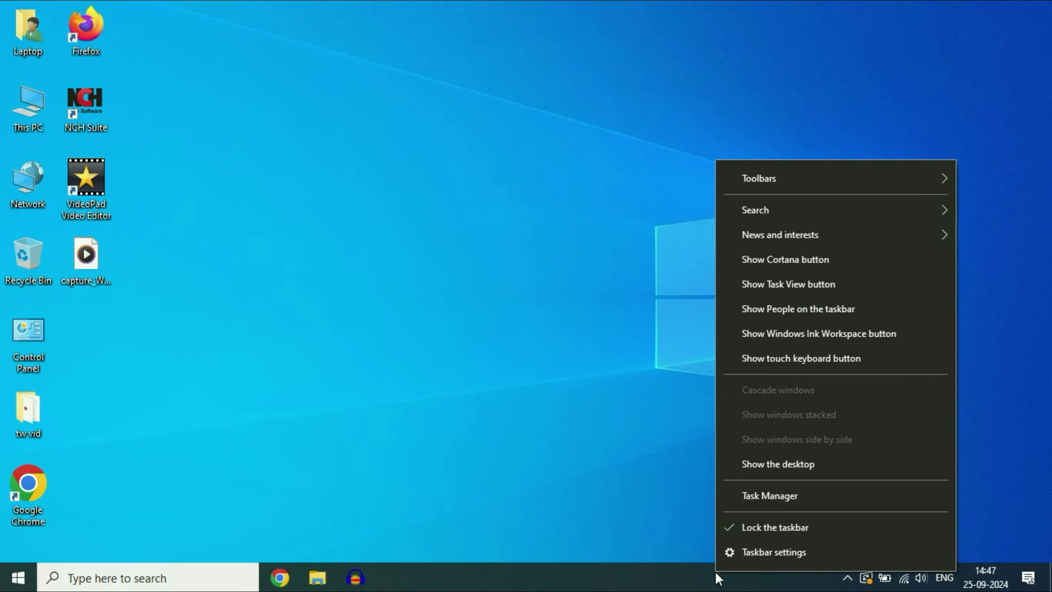
left_click(768, 496)
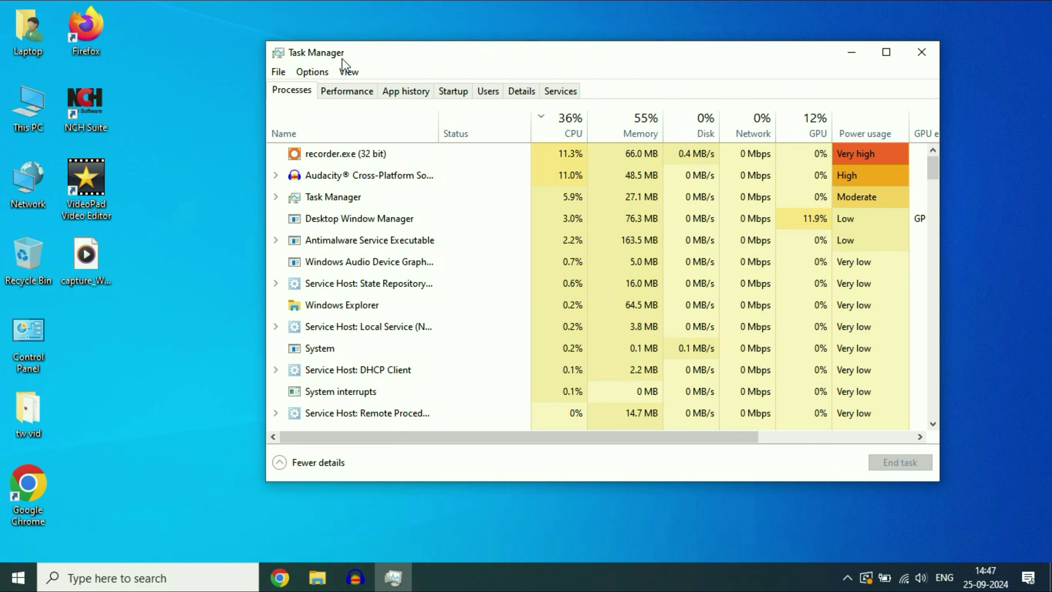
left_click(290, 463)
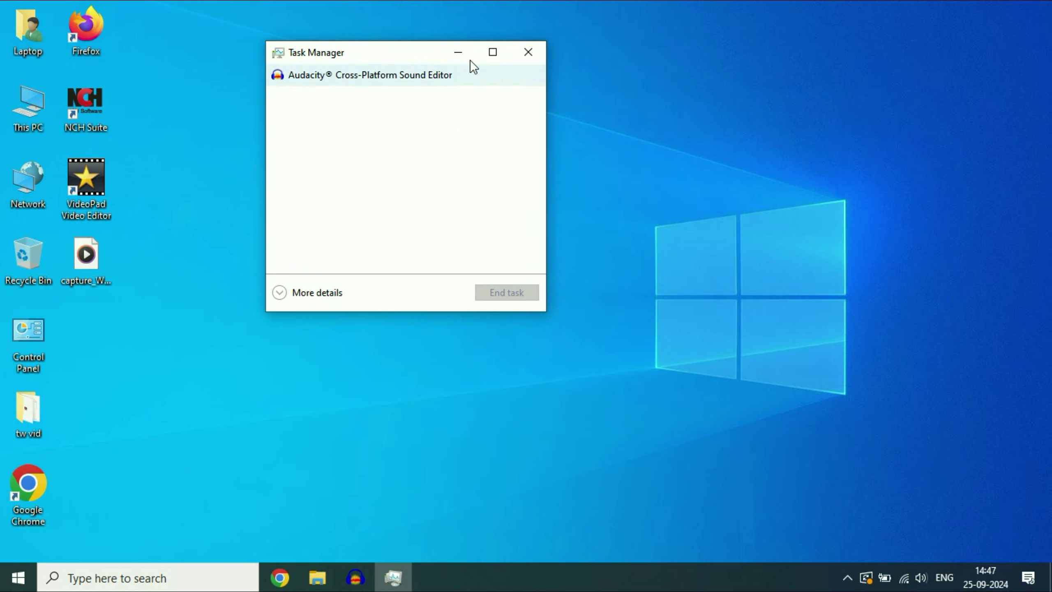
left_click(277, 295)
left_click_drag(642, 43, 600, 29)
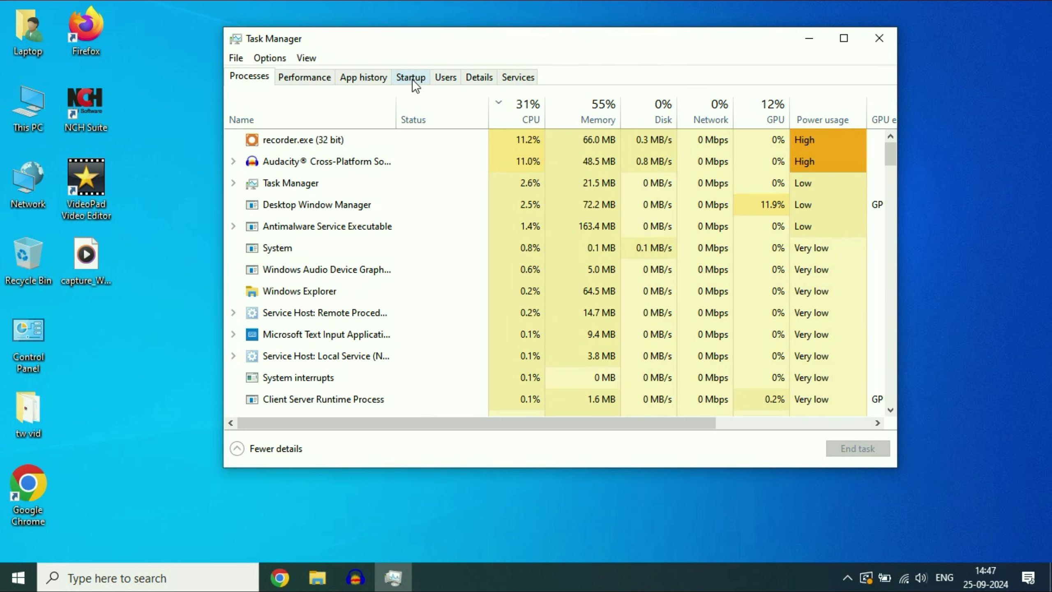
left_click(412, 79)
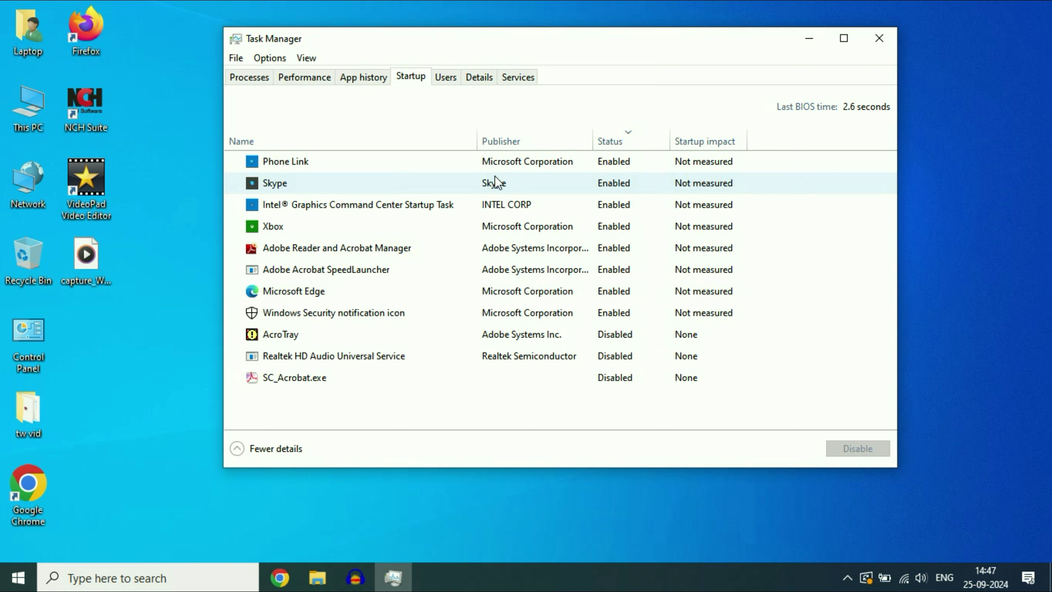
Disable Phone Link, Intel Graphics Command Center Startup Task, Adobe Reader and Acrobat Manager, and Microsoft Edge at startup
right_click(592, 161)
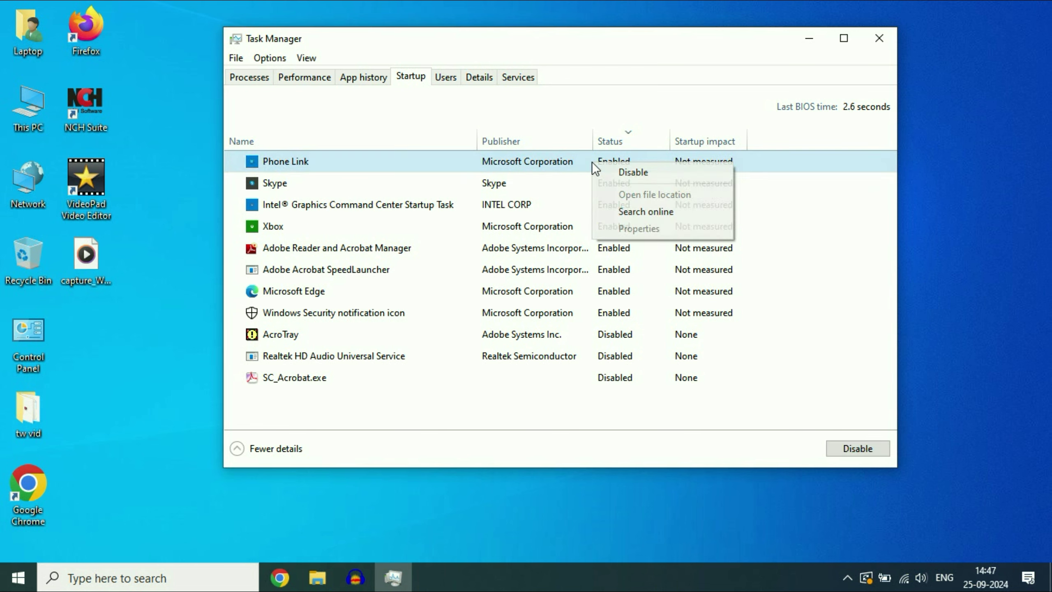
left_click(617, 173)
right_click(556, 184)
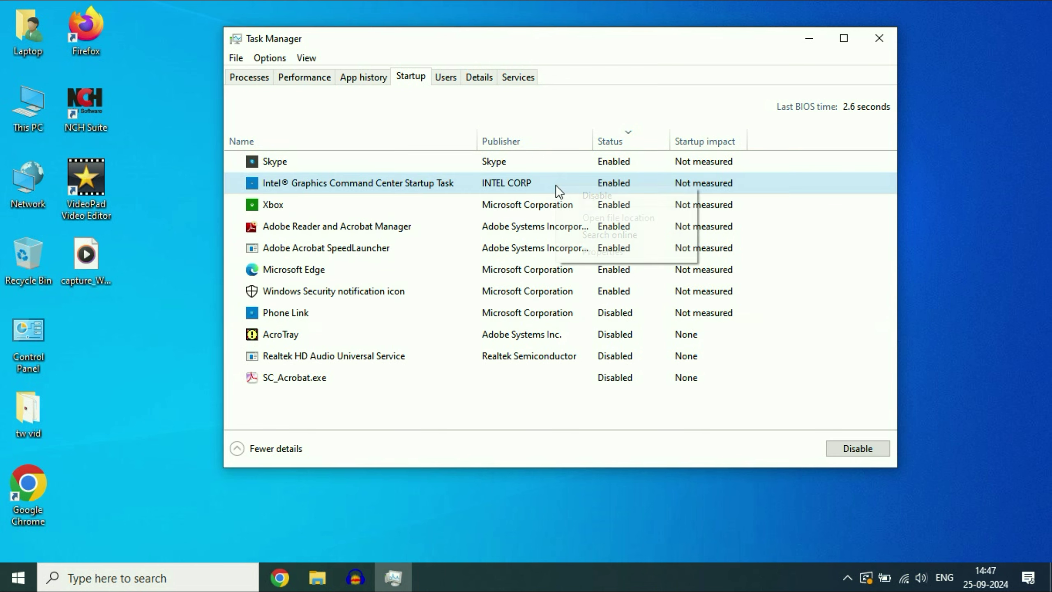
left_click(577, 195)
right_click(587, 205)
left_click(596, 214)
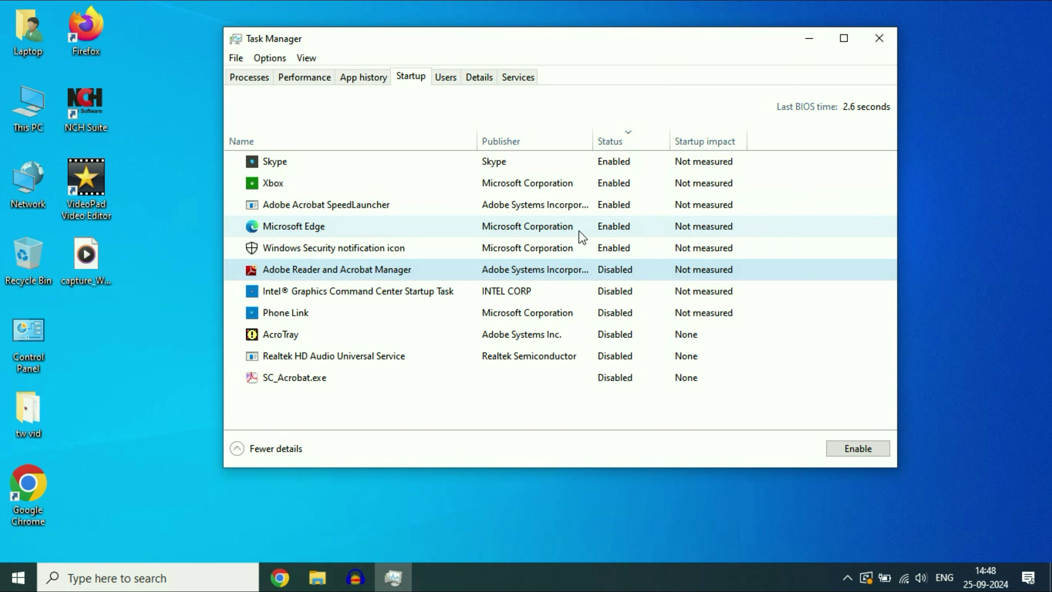
right_click(594, 233)
left_click(596, 237)
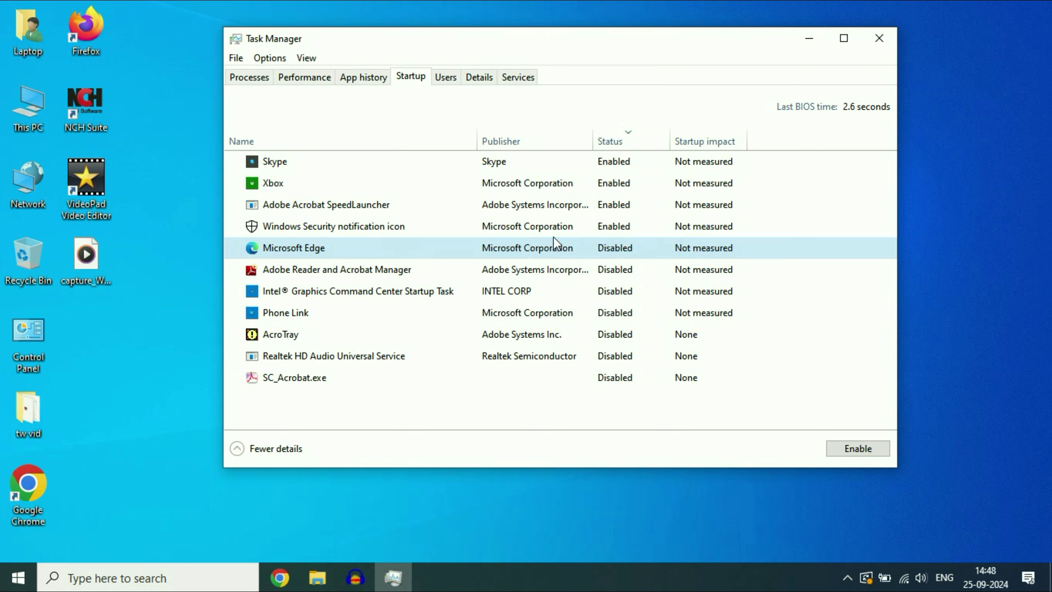
Disable Adobe Acrobat SpeedLauncher, Xbox, Skype and the Windows Security notification icon at startup, and close Task Manager
right_click(584, 206)
left_click(590, 223)
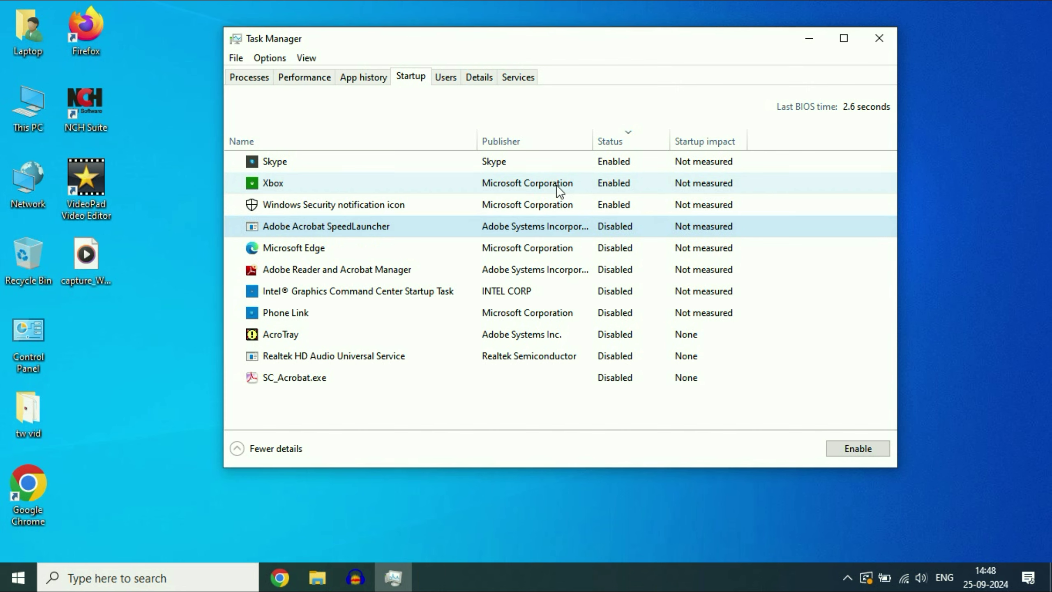
right_click(557, 184)
left_click(577, 193)
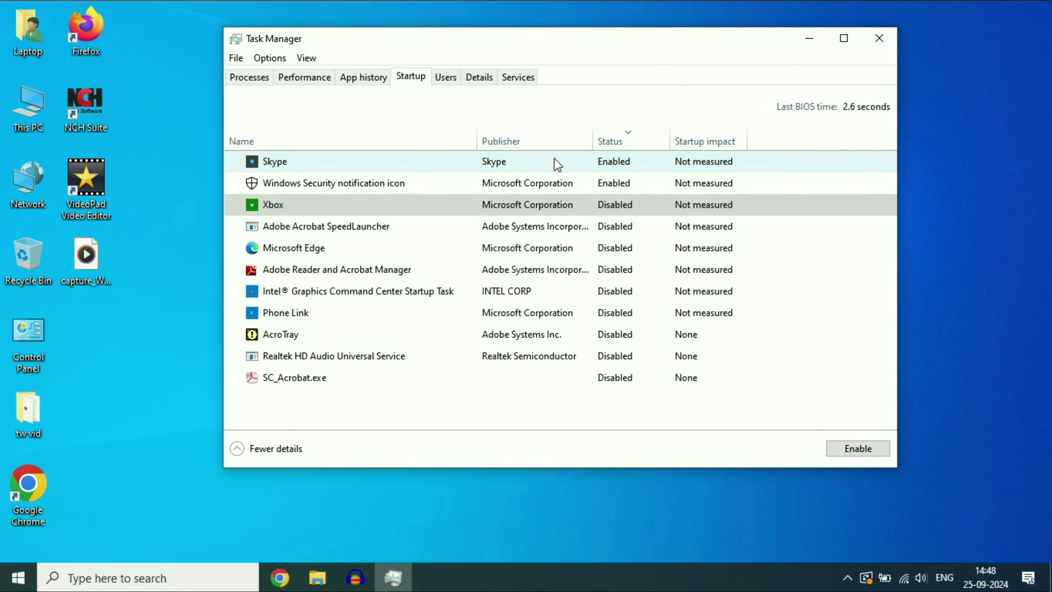
right_click(555, 160)
left_click(583, 168)
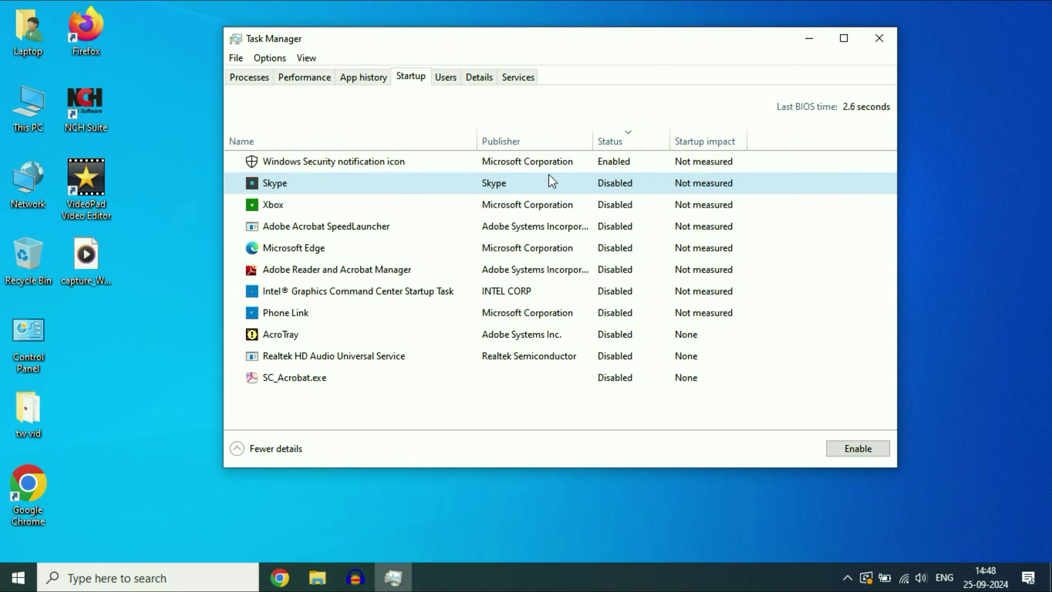
right_click(555, 161)
left_click(570, 171)
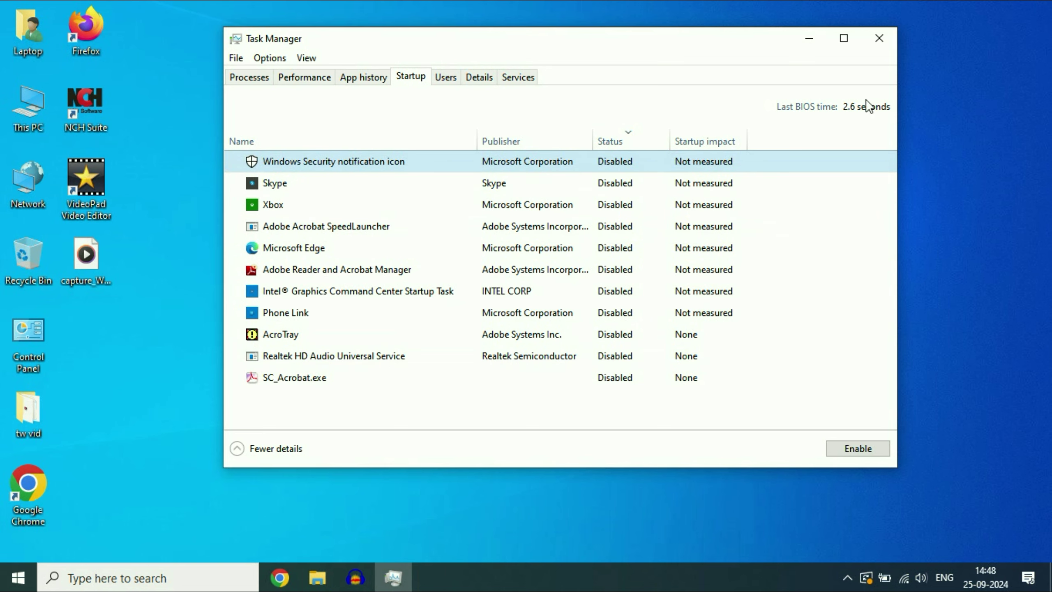
left_click(878, 43)
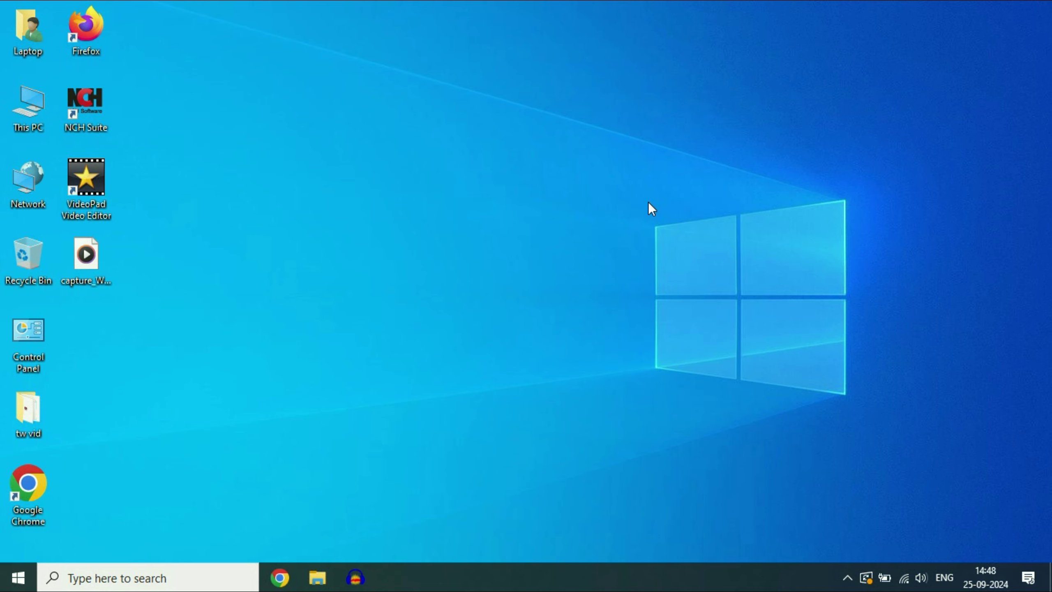
Open Windows Settings and go to the Background apps page under Privacy
left_click(20, 578)
left_click(28, 511)
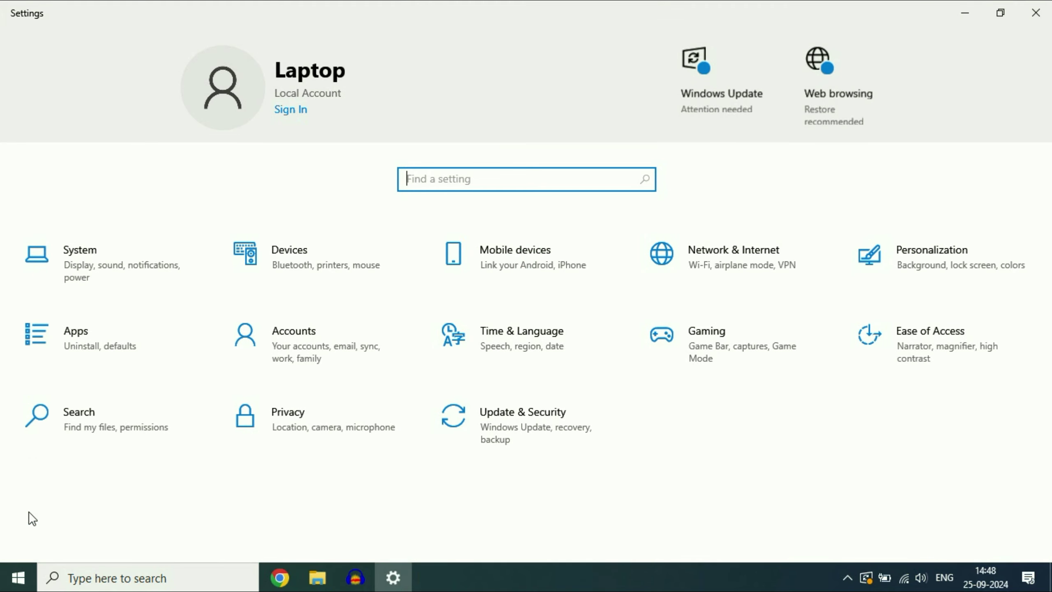
left_click(303, 431)
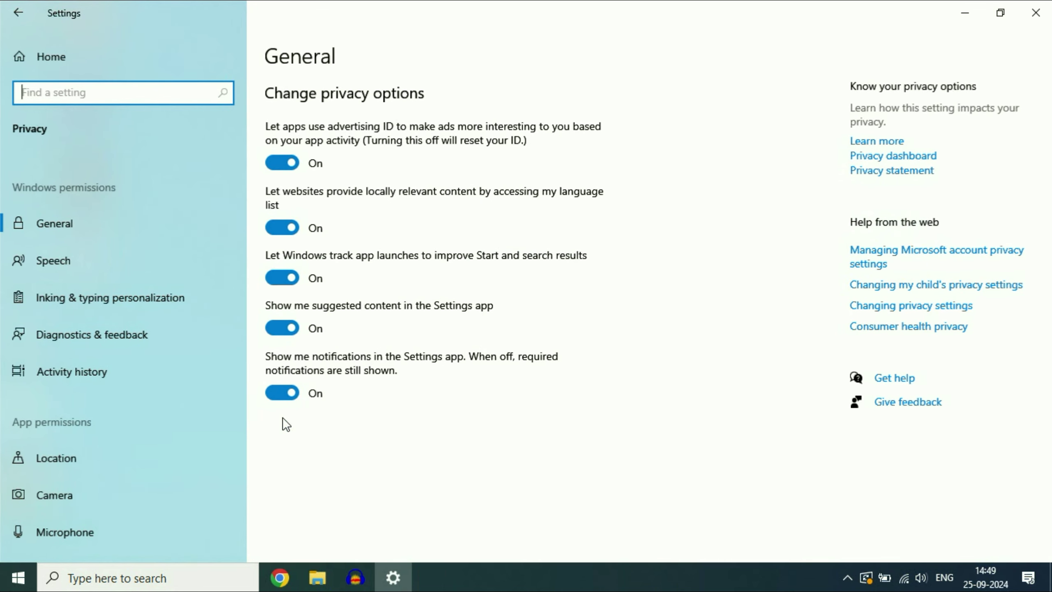
scroll(118, 210, "down", 2)
scroll(117, 214, "down", 12)
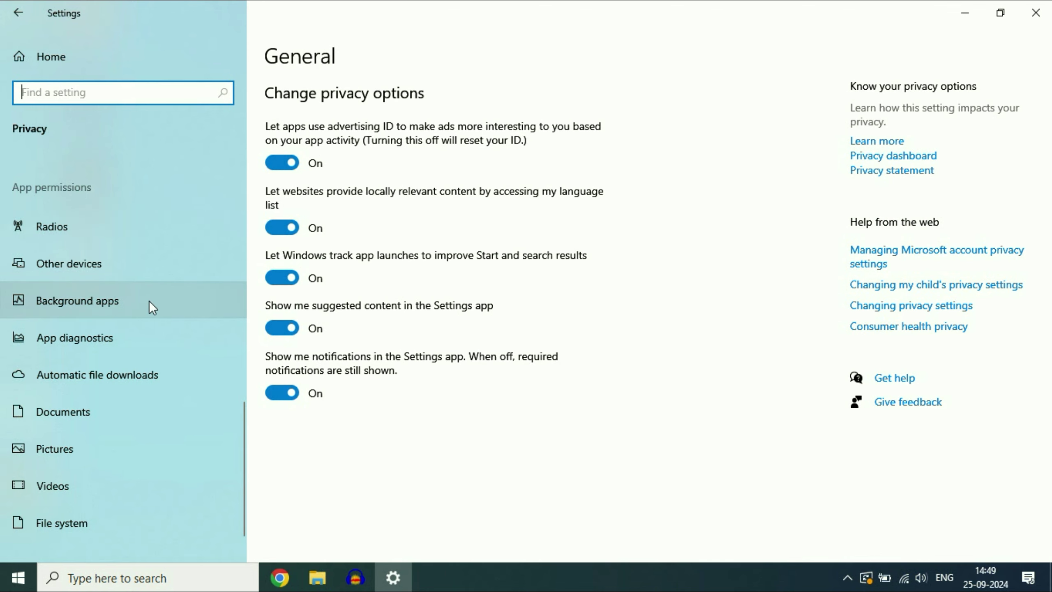
left_click(112, 301)
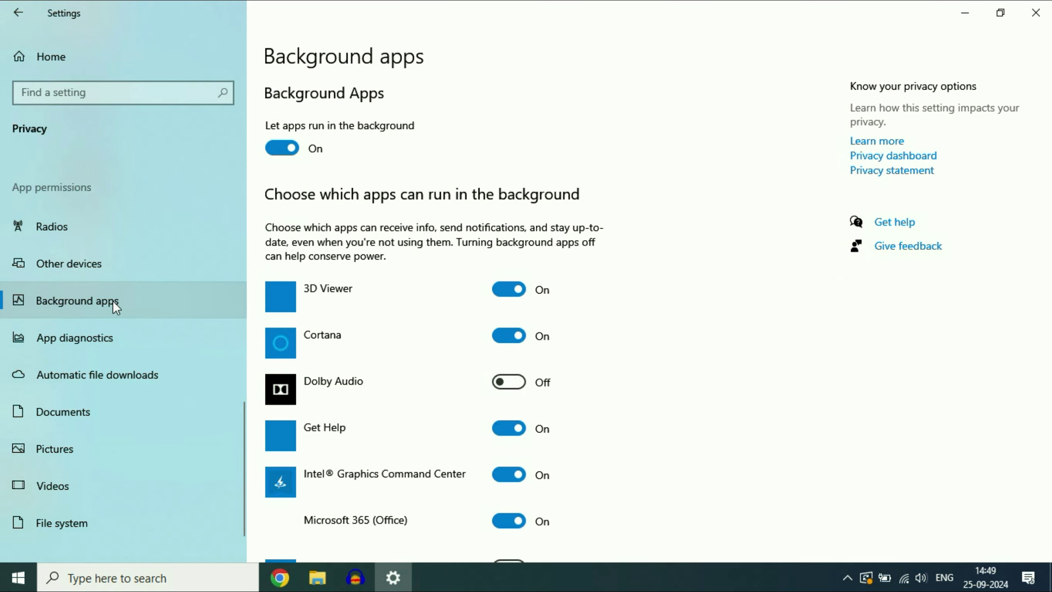
Review the background app list, turn off letting apps run in the background, and close Settings
scroll(589, 297, "down", 5)
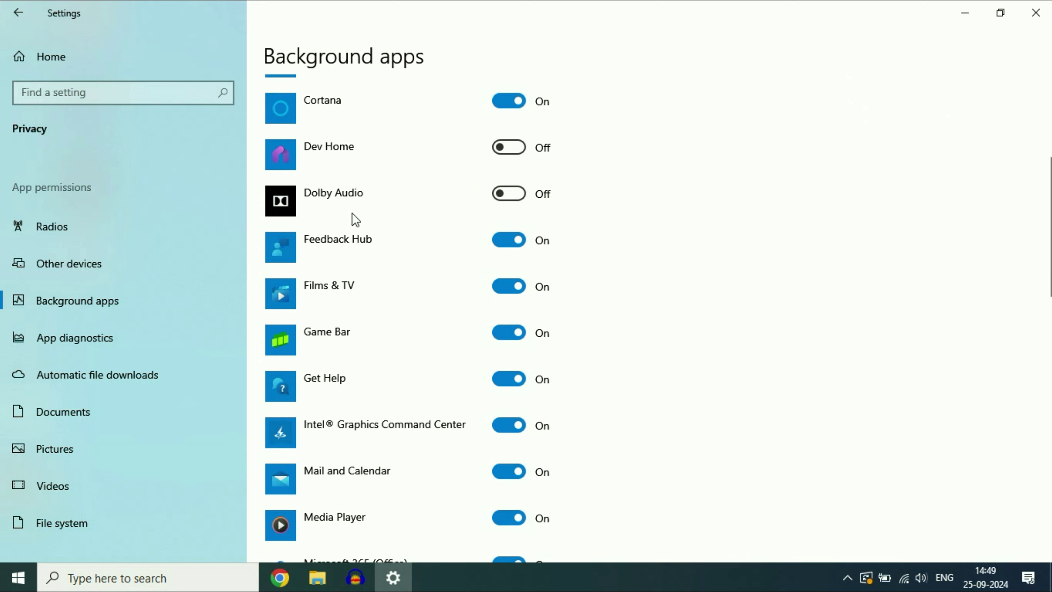
scroll(480, 253, "down", 5)
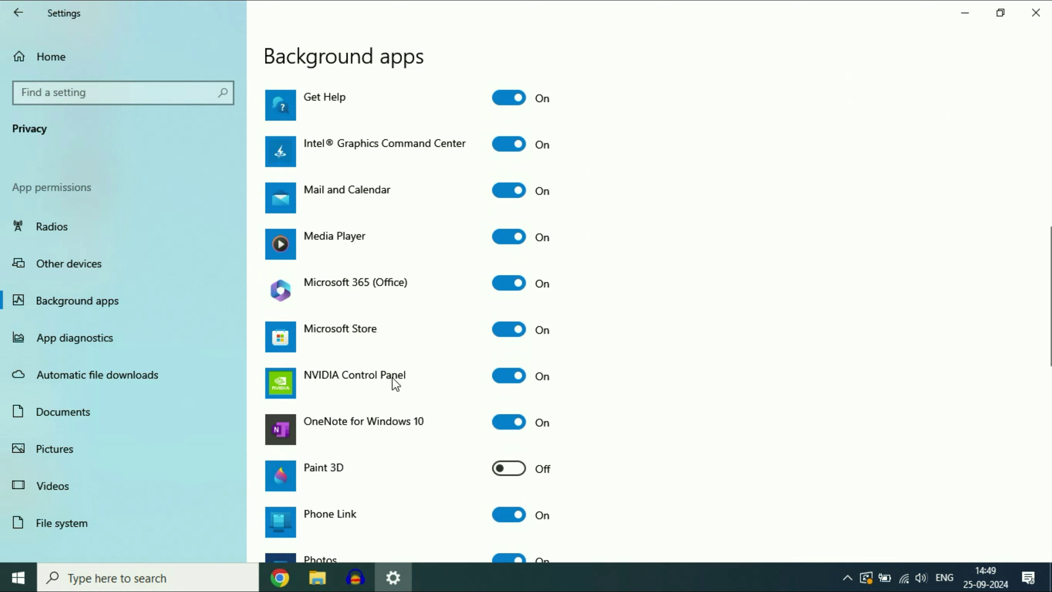
scroll(394, 382, "down", 10)
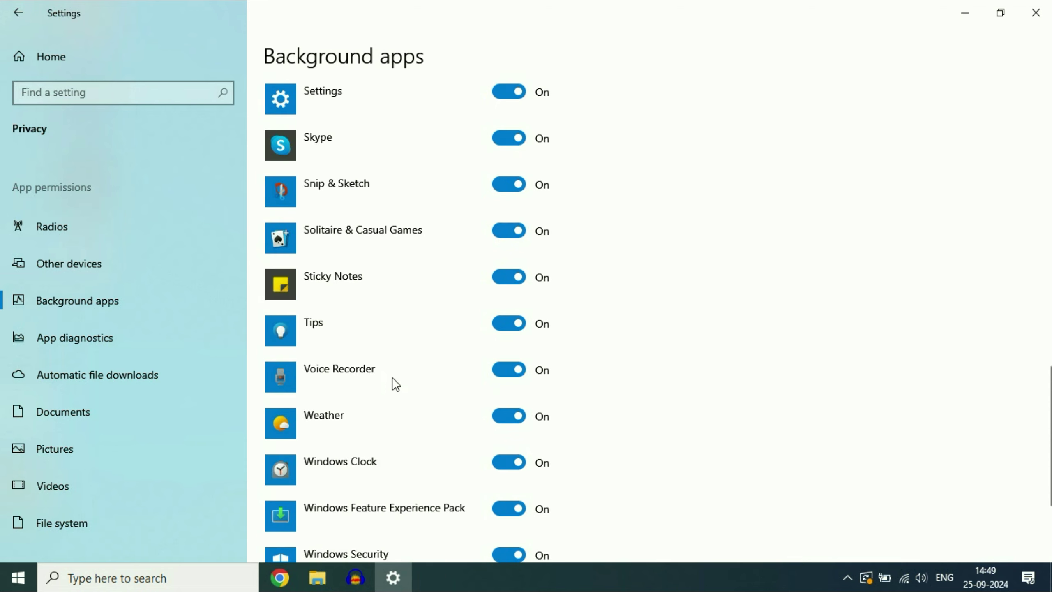
scroll(392, 377, "up", 15)
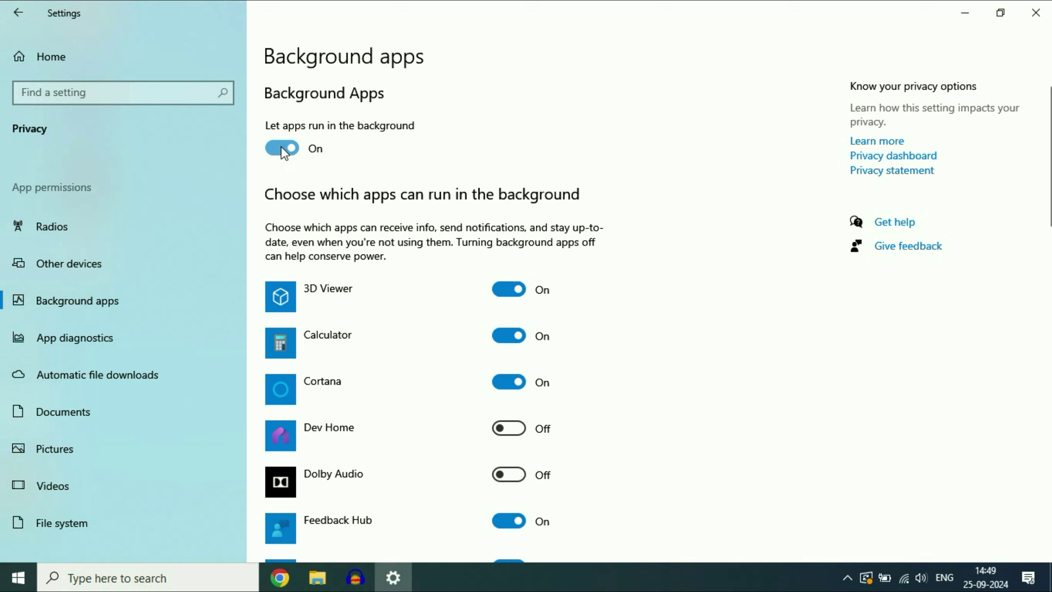
left_click(282, 148)
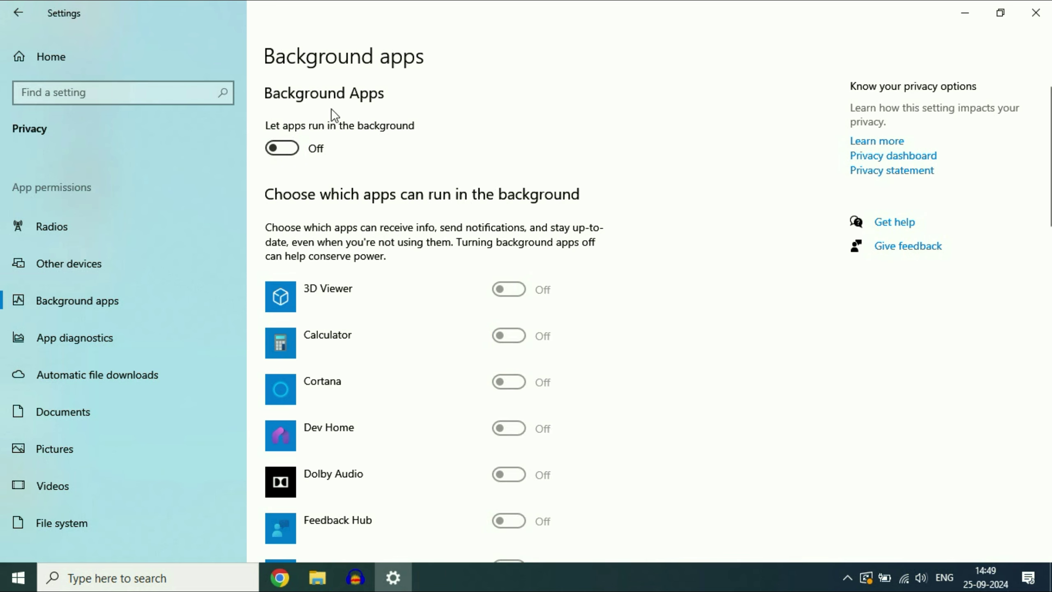
scroll(423, 357, "down", 15)
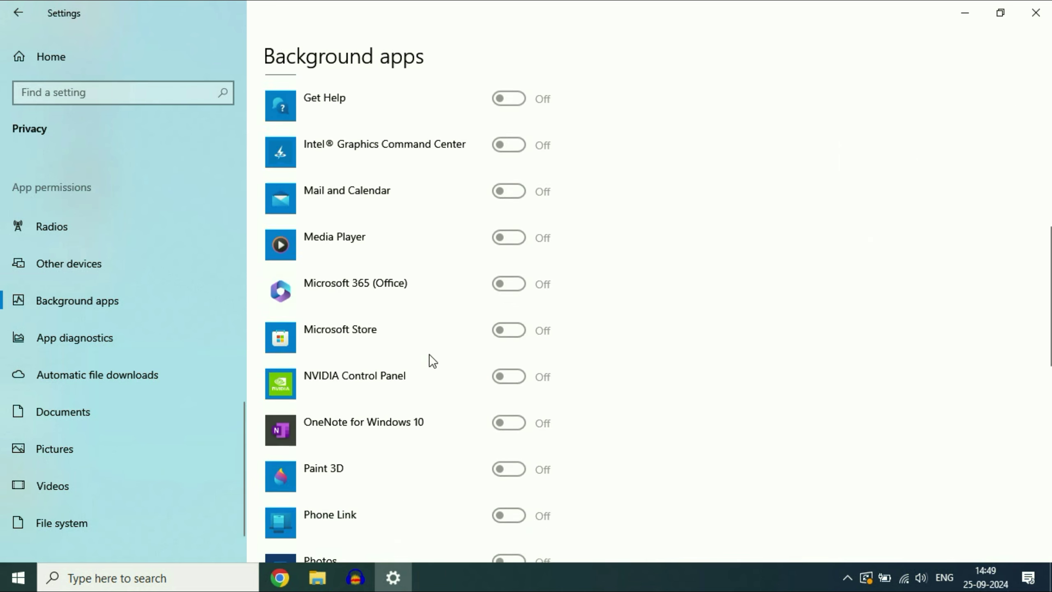
scroll(429, 358, "up", 15)
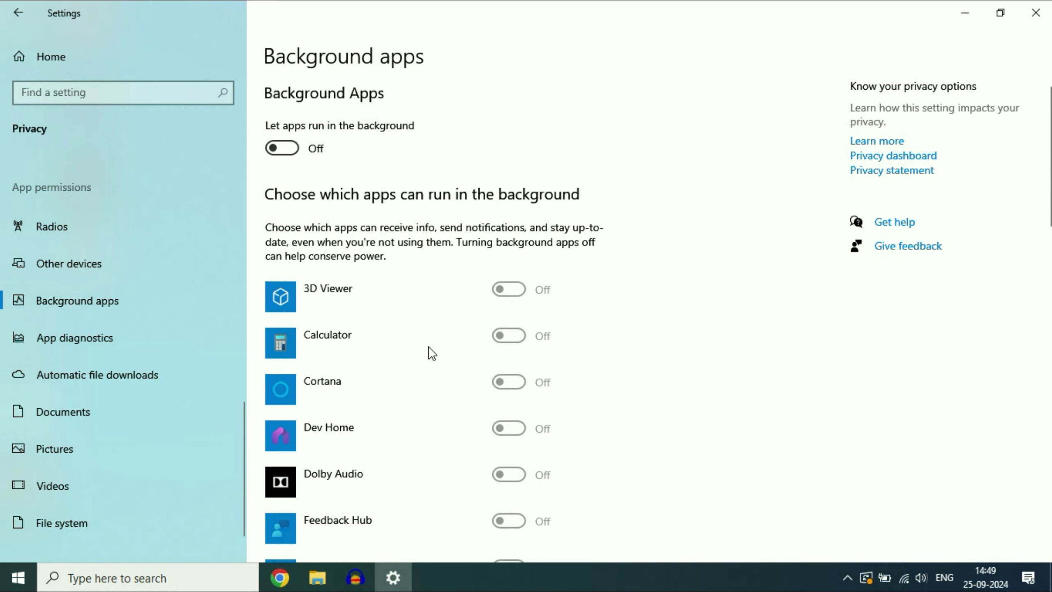
left_click(1031, 16)
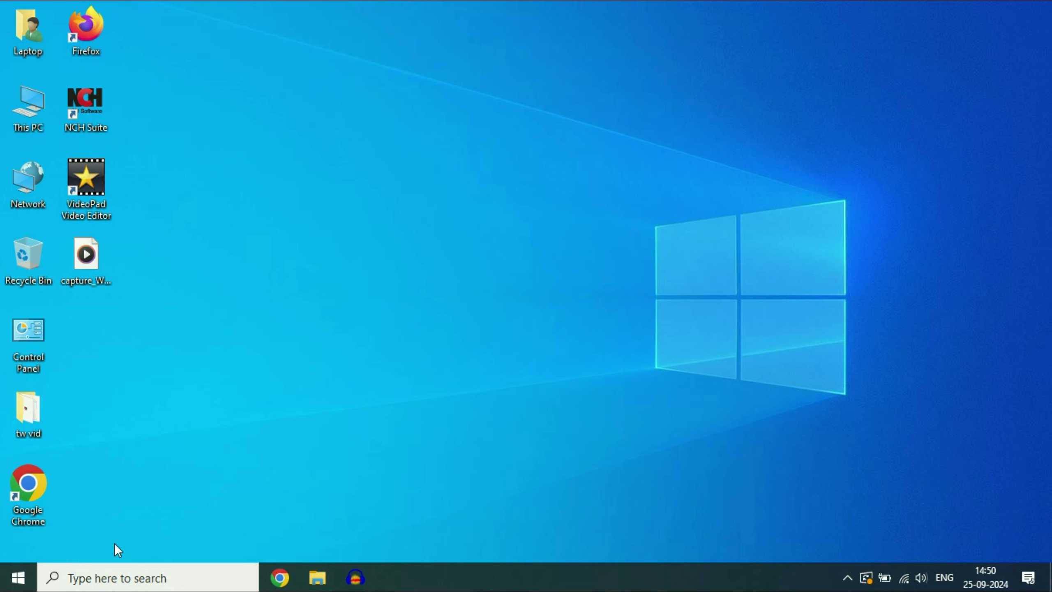
Open Control Panel, switch its view to small icons, and go to Programs and Features
left_click(81, 578)
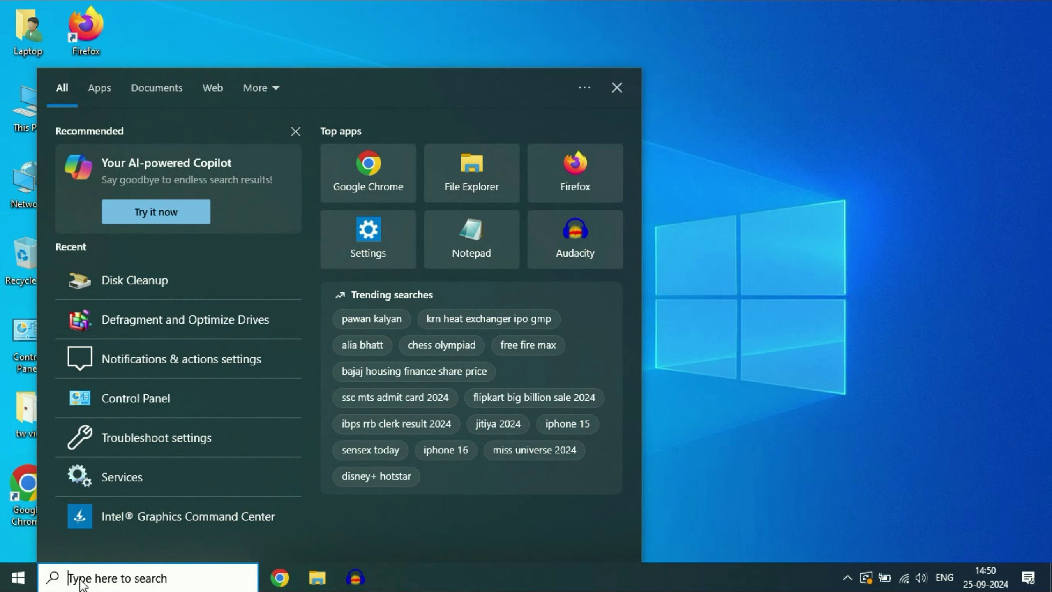
type("con")
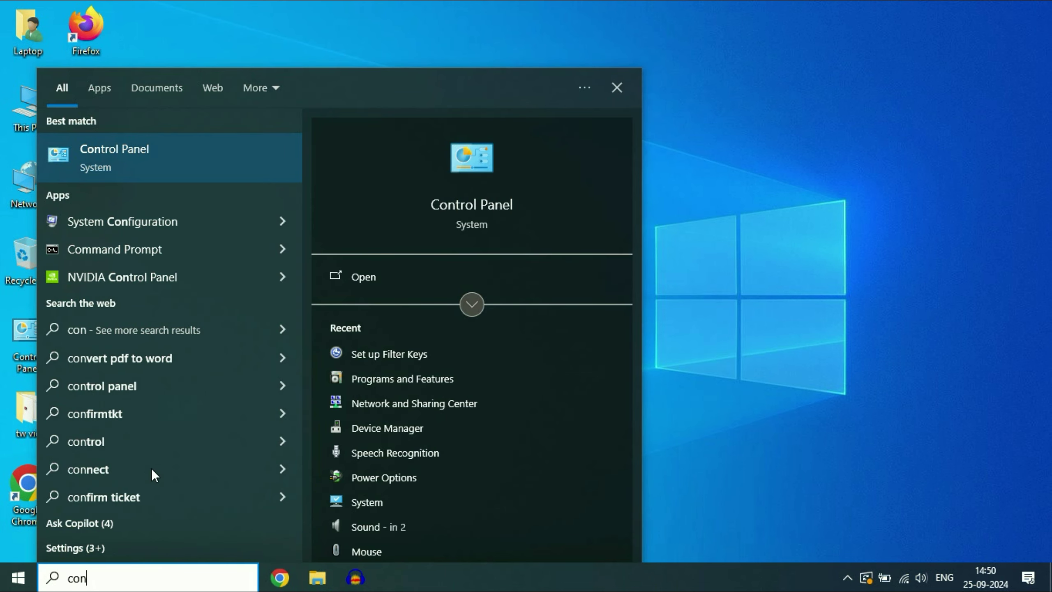
left_click(157, 160)
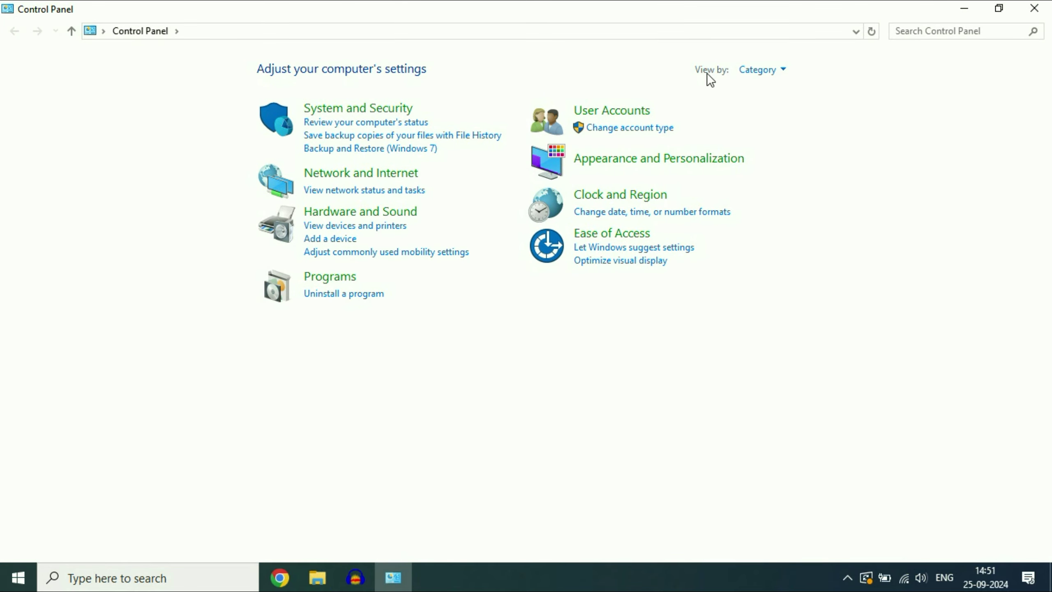
left_click(778, 70)
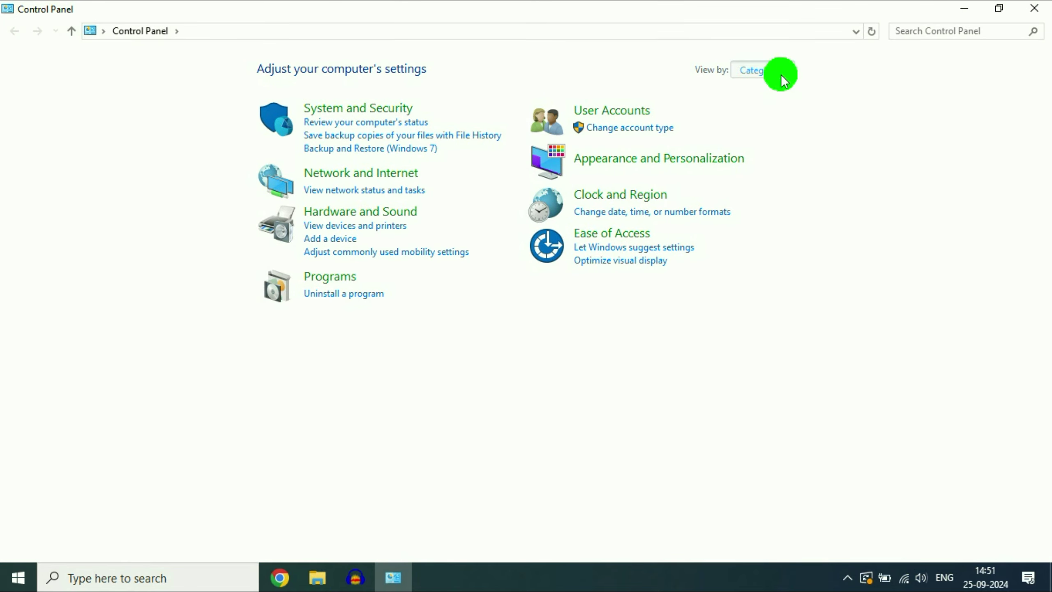
left_click(786, 128)
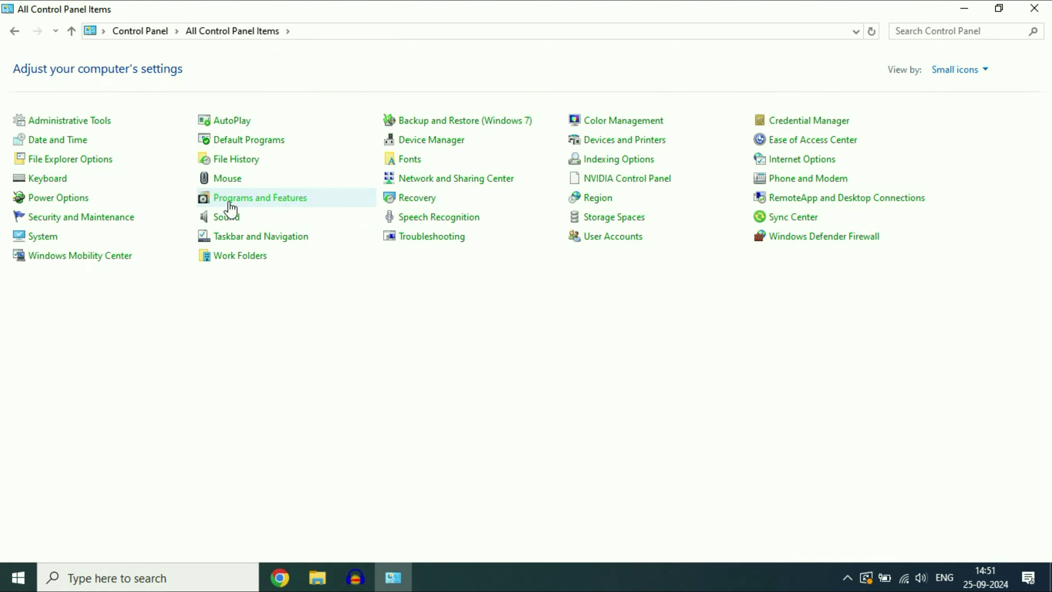
left_click(275, 203)
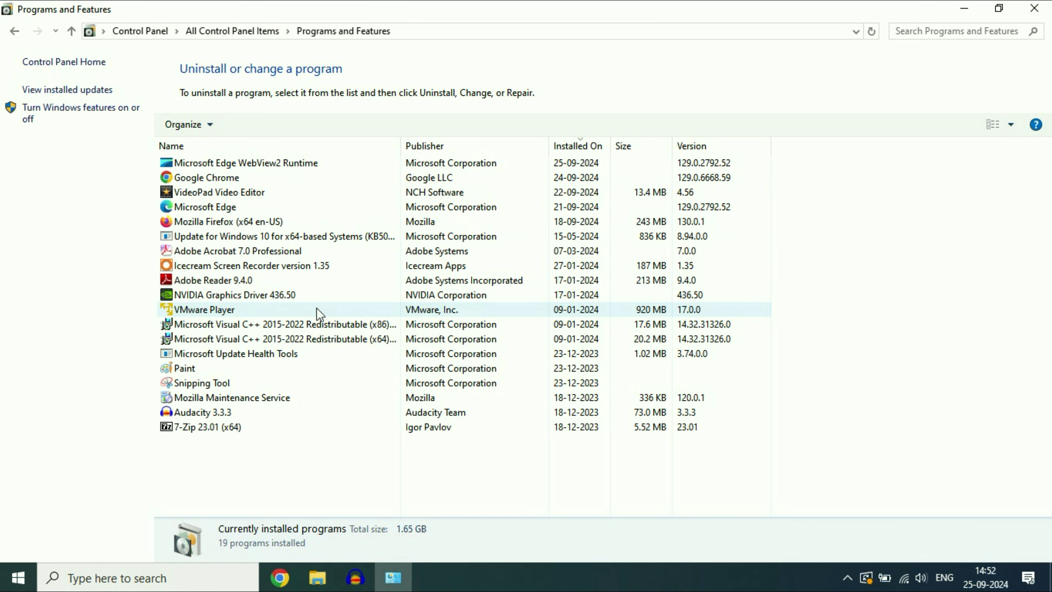
Uninstall Adobe Reader 9.4.0, confirm the removal, and close Programs and Features
right_click(238, 283)
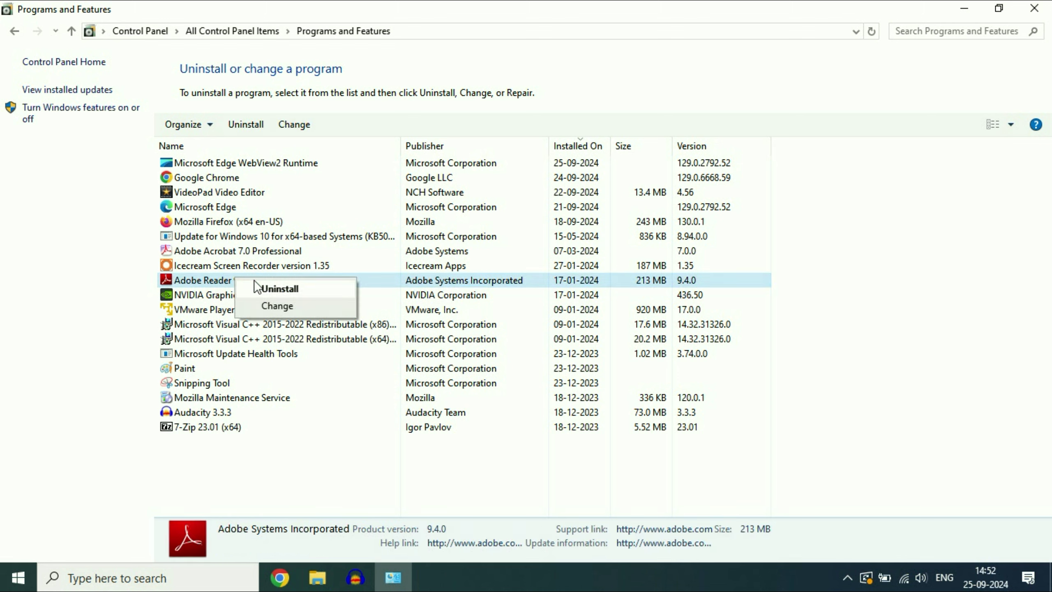
left_click(262, 288)
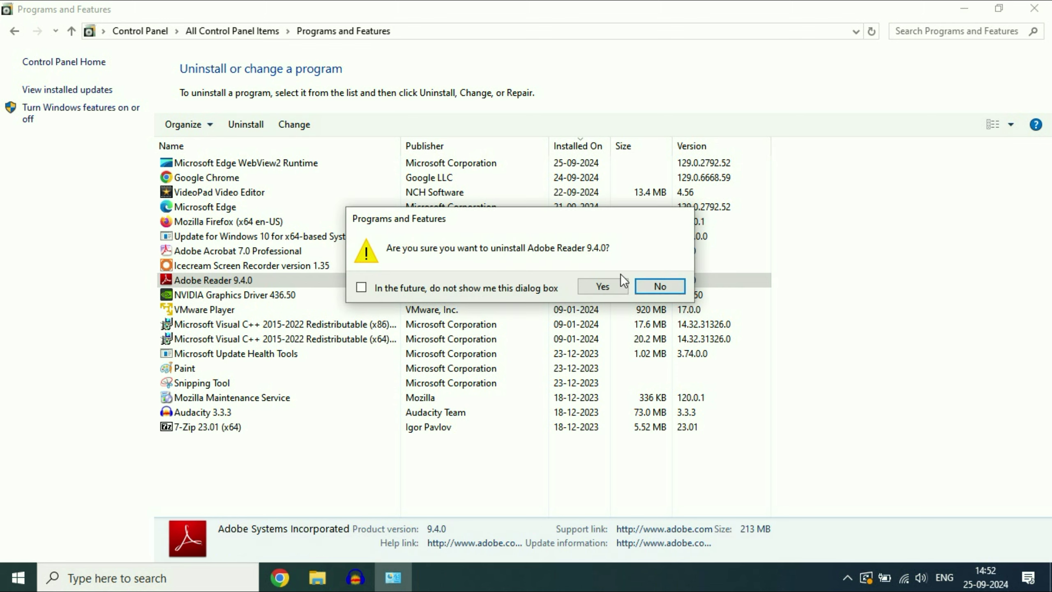
left_click(602, 286)
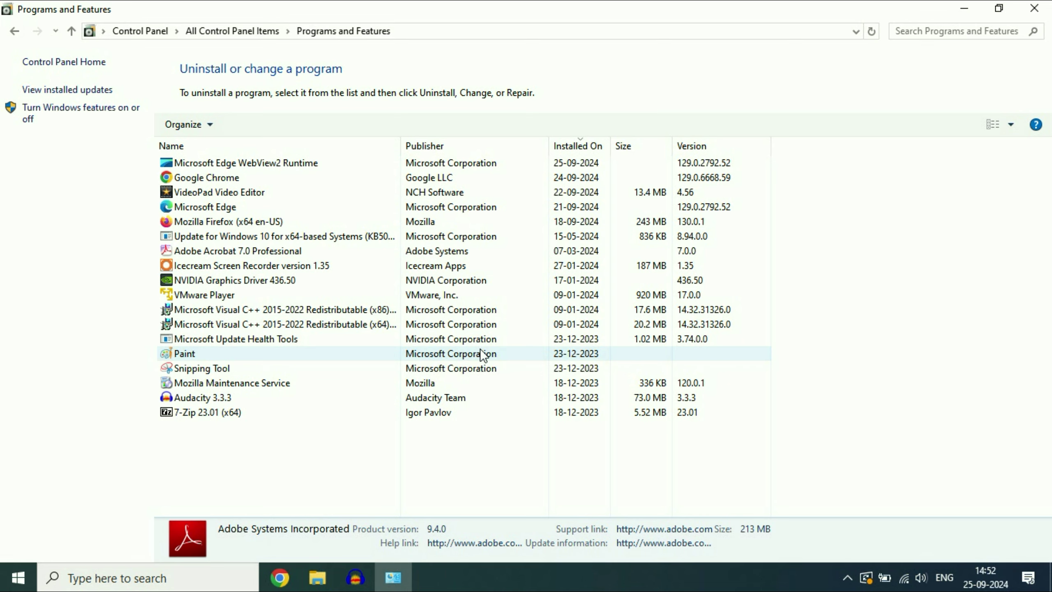
left_click(1035, 8)
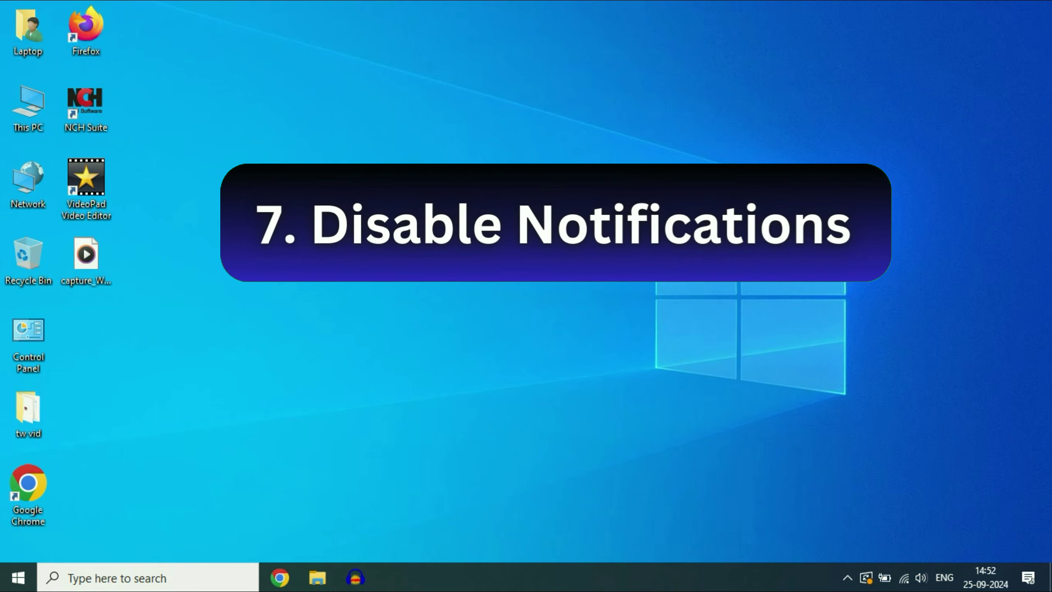
Search Windows for "noti" and open the Notifications & actions settings
left_click(74, 579)
type("noti")
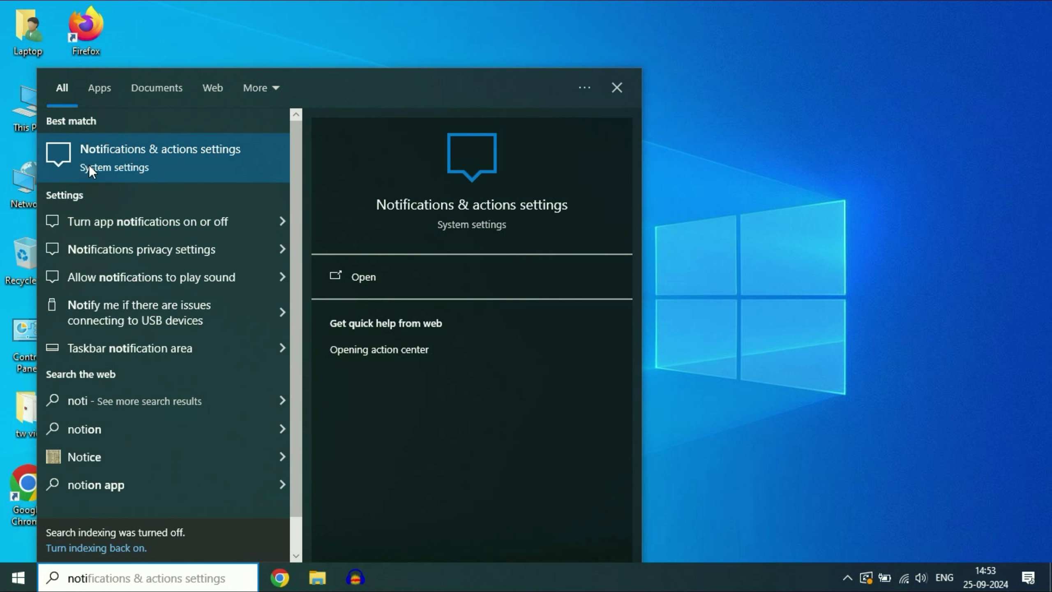
left_click(193, 157)
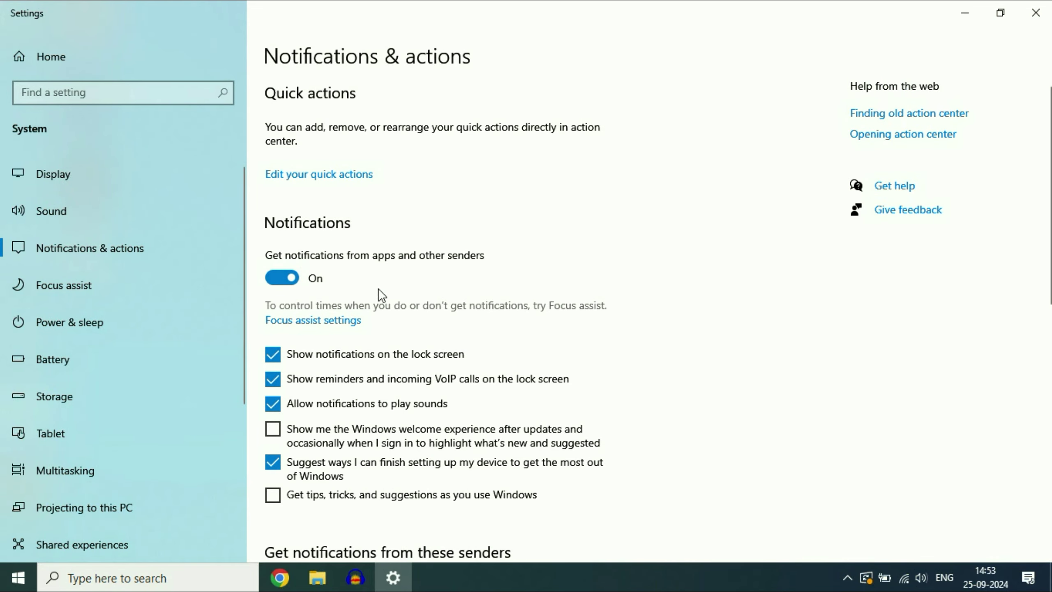
left_click(294, 283)
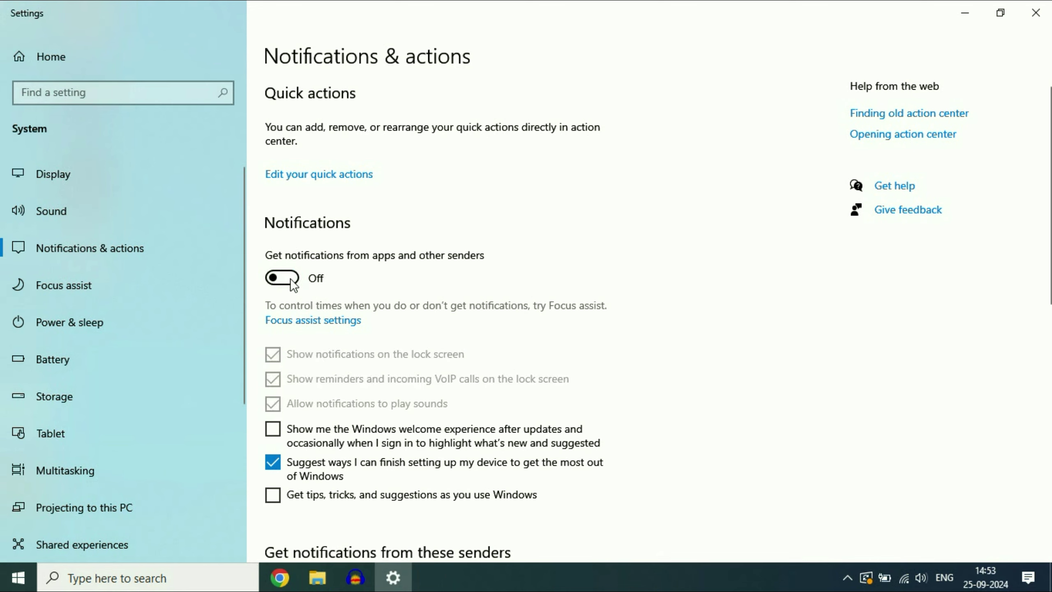
left_click(290, 278)
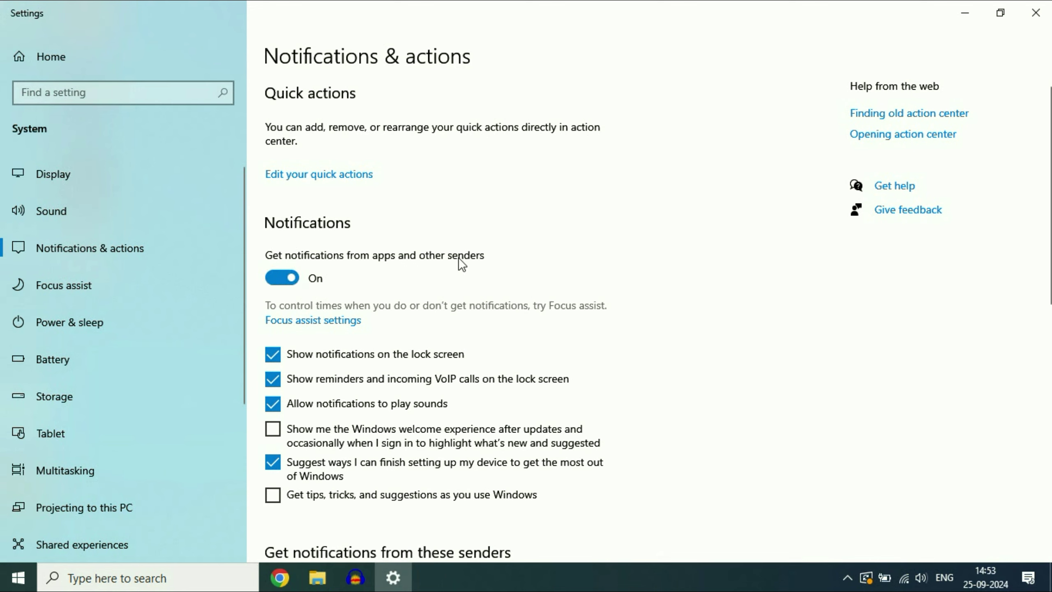
left_click(290, 280)
scroll(314, 249, "down", 3)
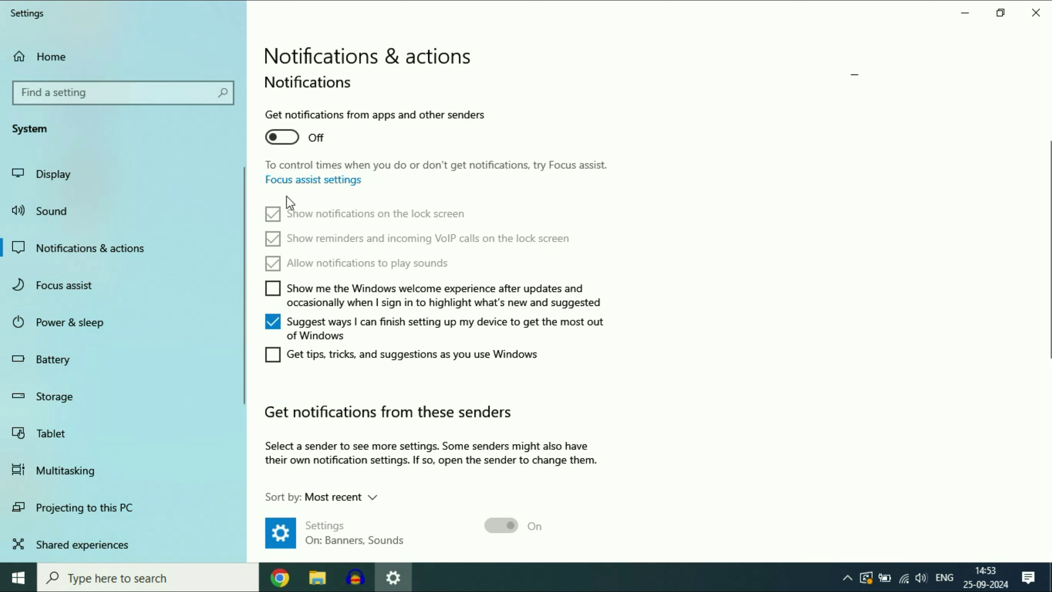
left_click(281, 138)
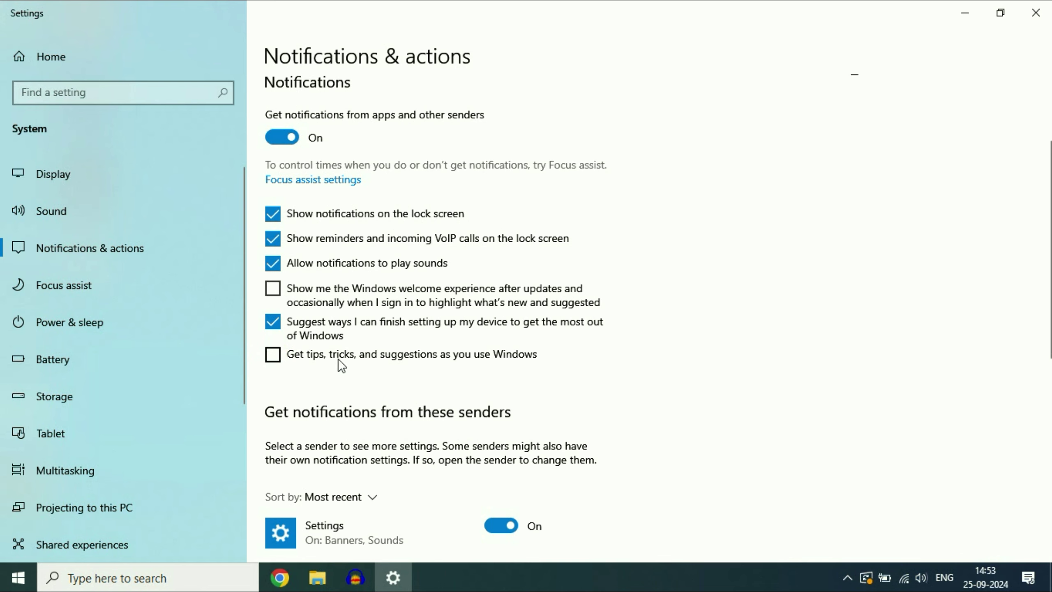
scroll(296, 290, "up", 3)
left_click(291, 280)
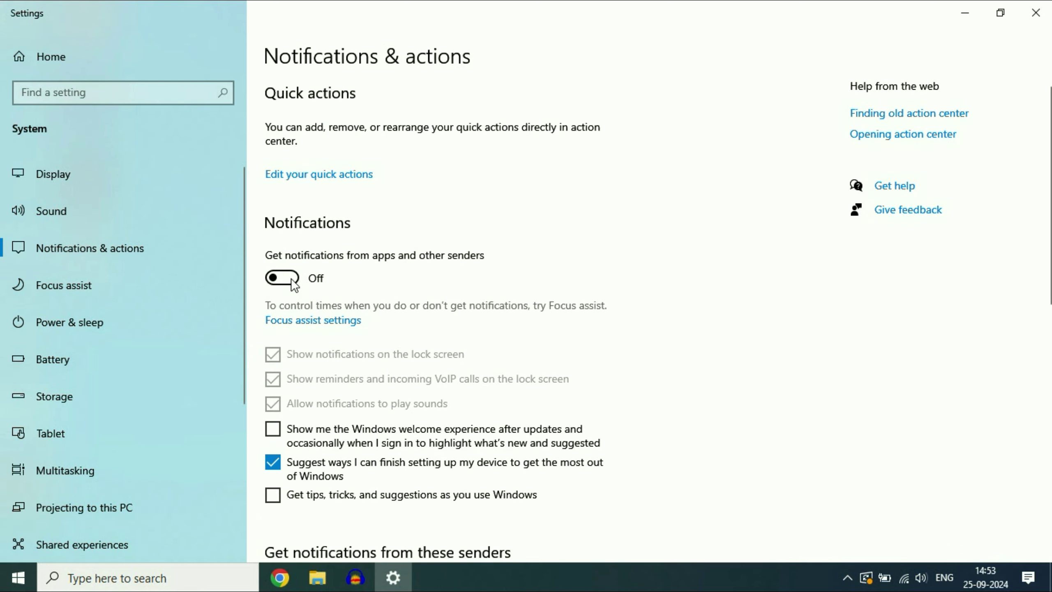
scroll(369, 374, "down", 3)
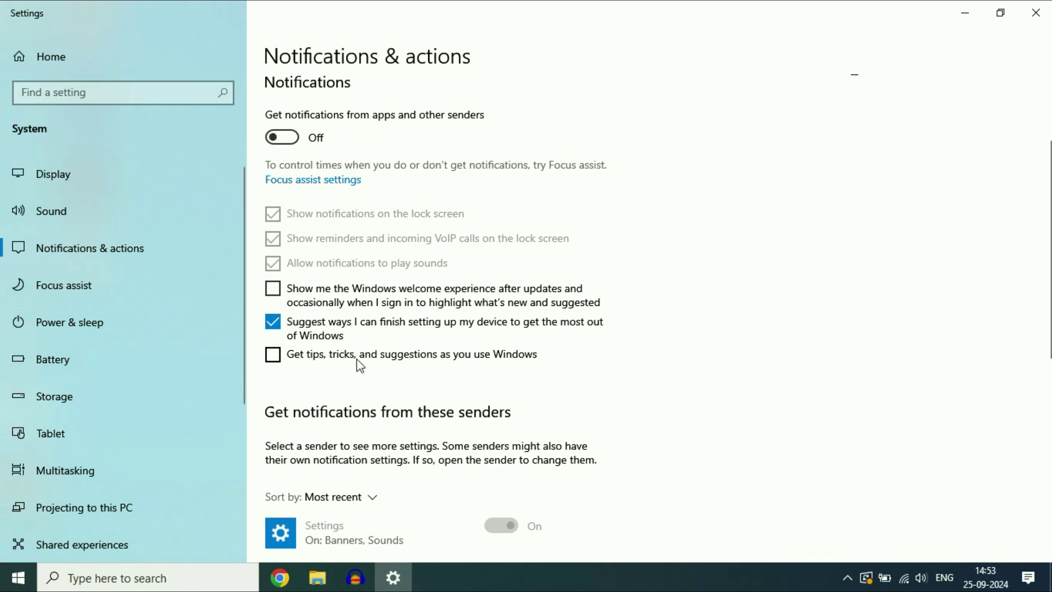
left_click(290, 139)
Turn off notifications from Microsoft Store in the list of notification senders
scroll(470, 344, "down", 3)
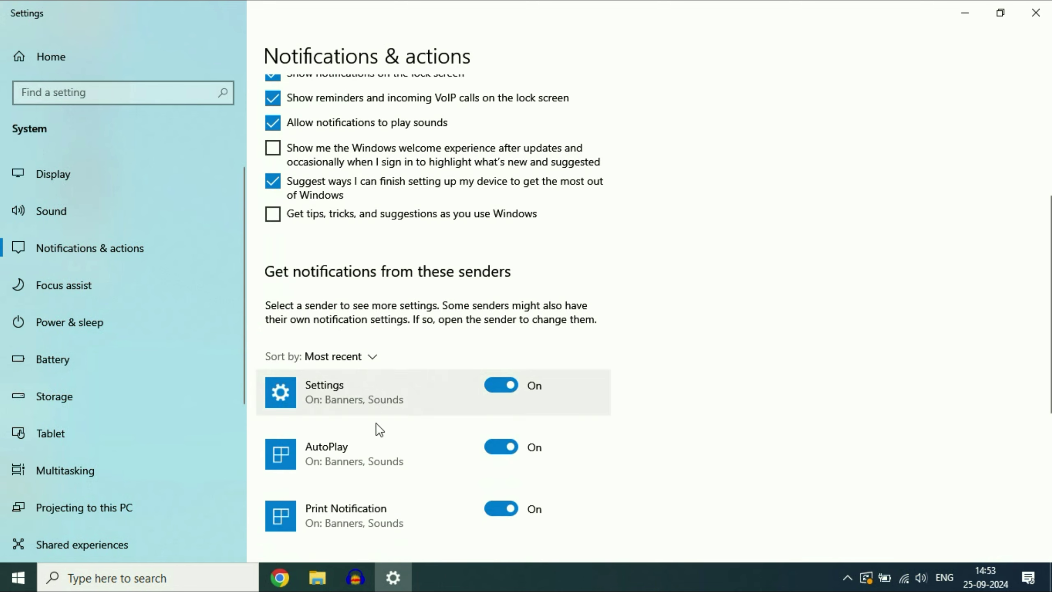
scroll(474, 416, "down", 3)
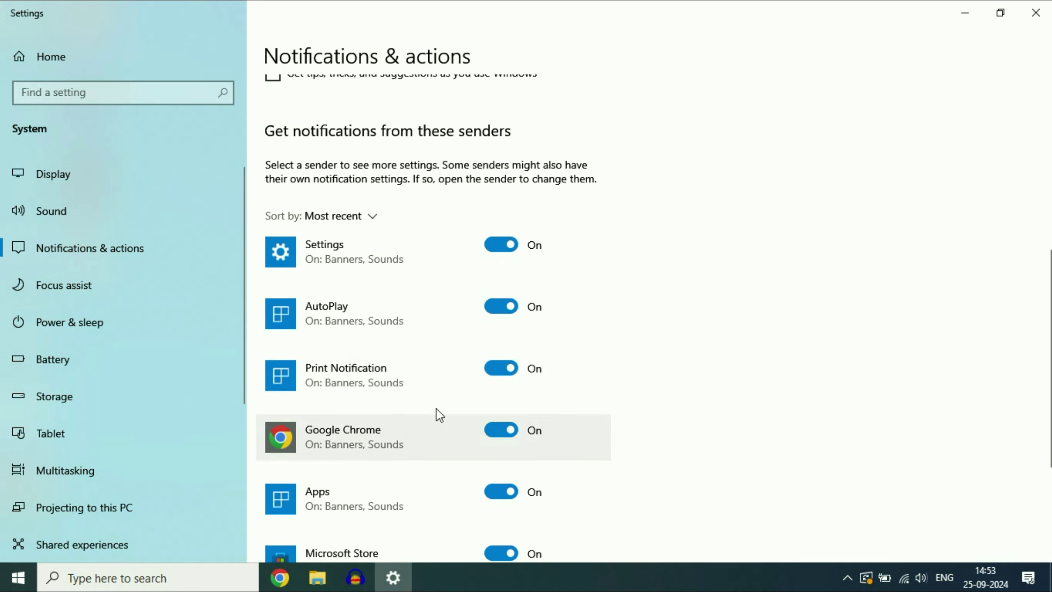
scroll(593, 398, "down", 3)
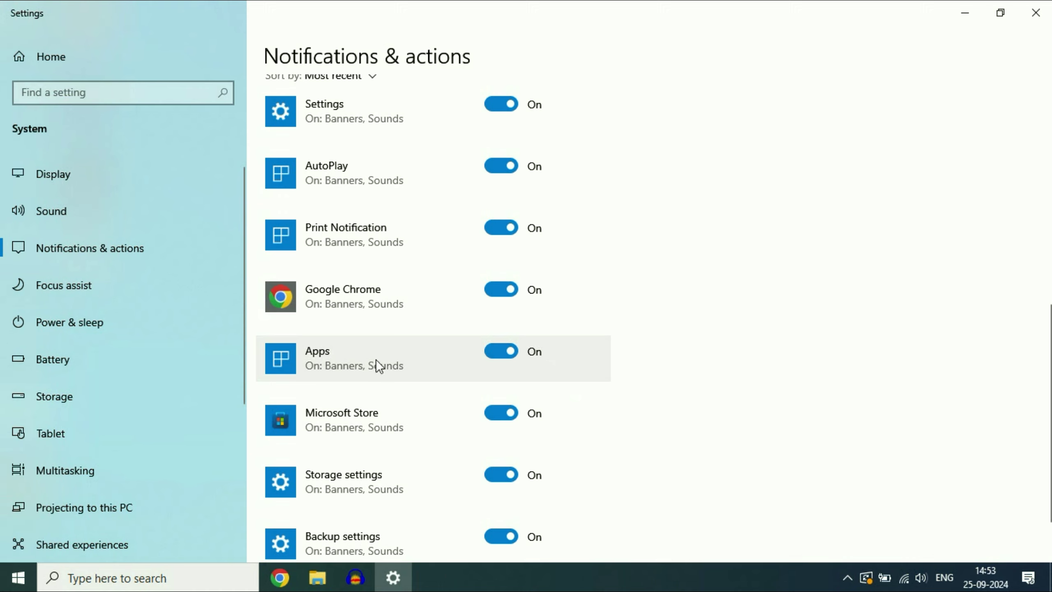
scroll(543, 344, "down", 3)
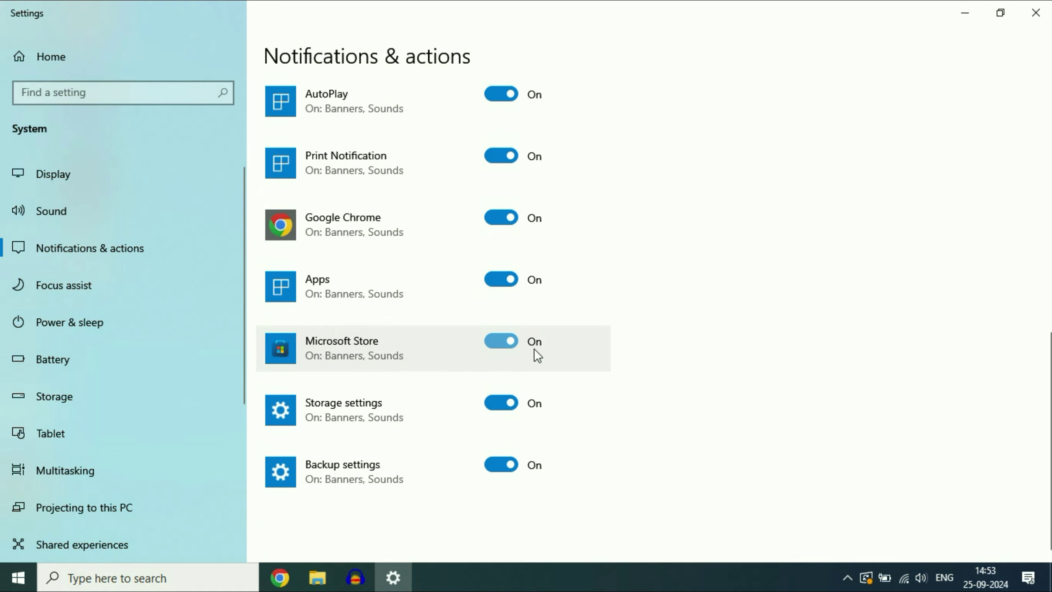
left_click(502, 341)
Turn off notifications from apps and other senders, check the sender list, and close Settings
scroll(513, 354, "up", 1)
scroll(521, 345, "up", 10)
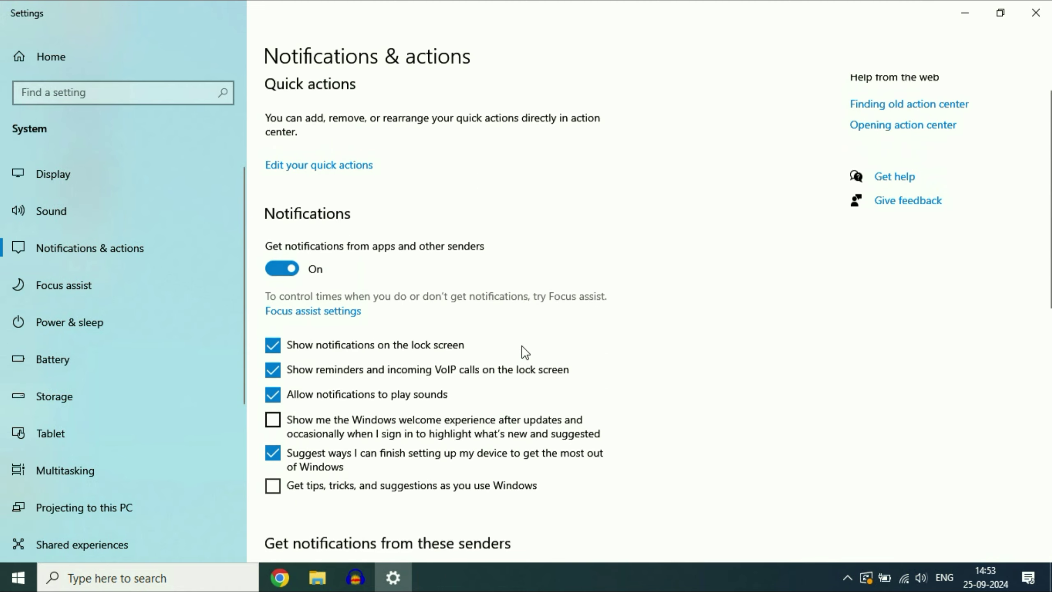
left_click(281, 278)
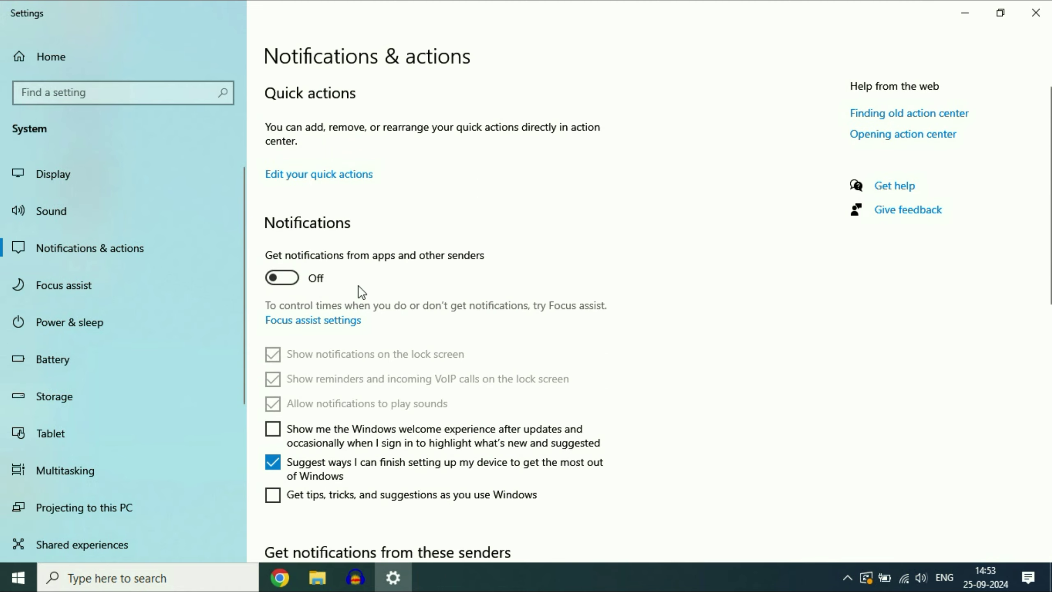
scroll(434, 317, "down", 10)
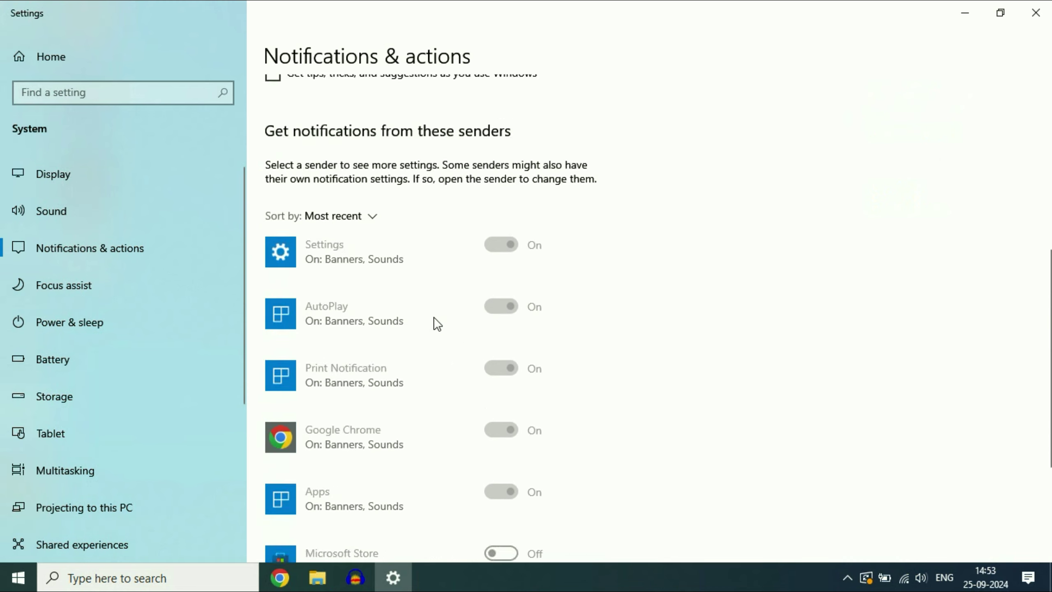
scroll(467, 460, "down", 2)
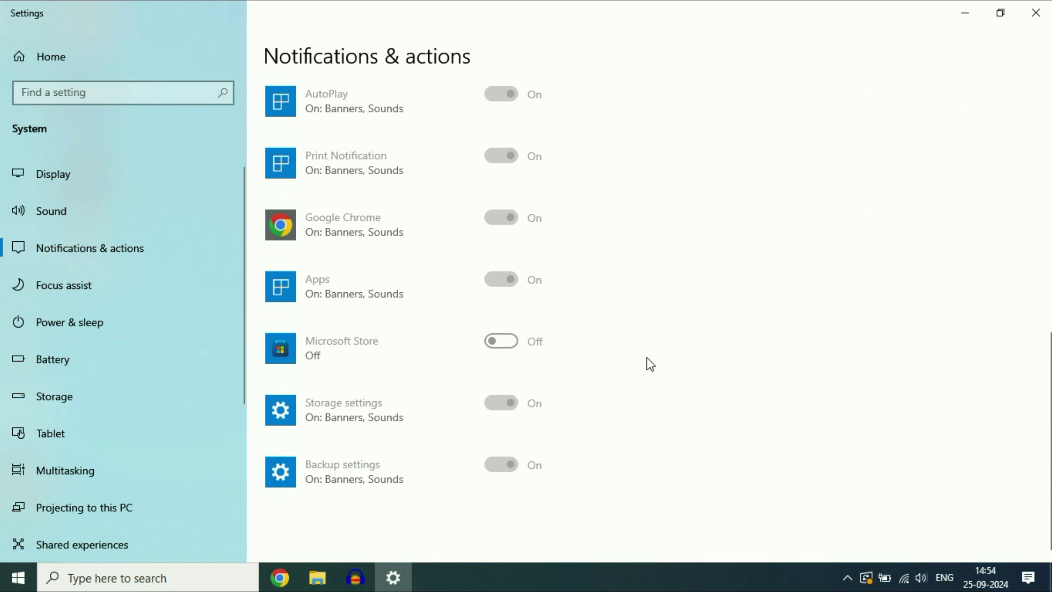
left_click(1031, 16)
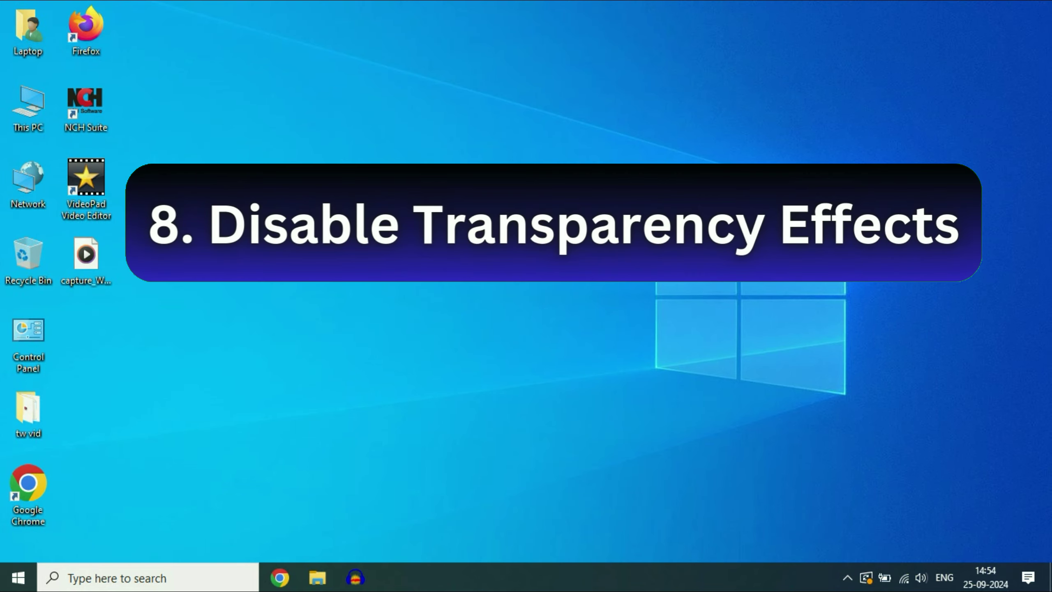
Turn off Transparency effects in the Colors section of the Personalization settings, and close Settings
left_click(18, 578)
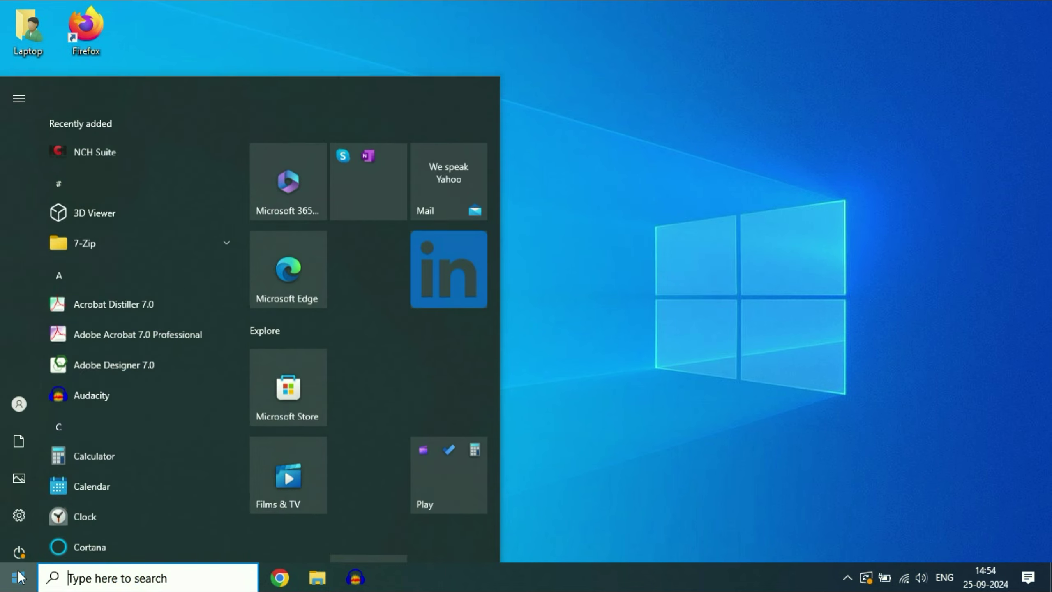
left_click(45, 505)
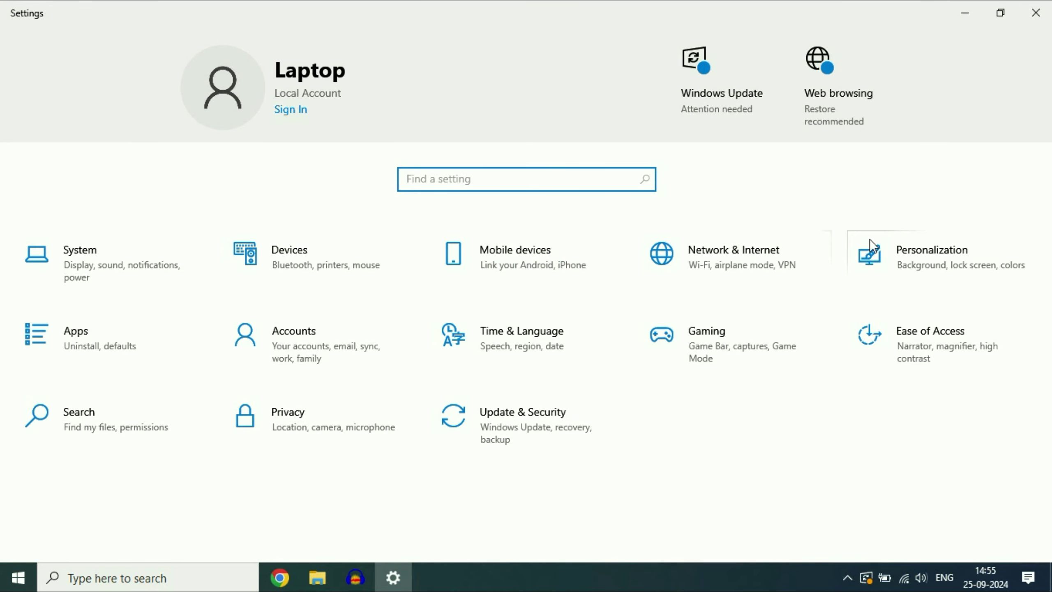
left_click(955, 262)
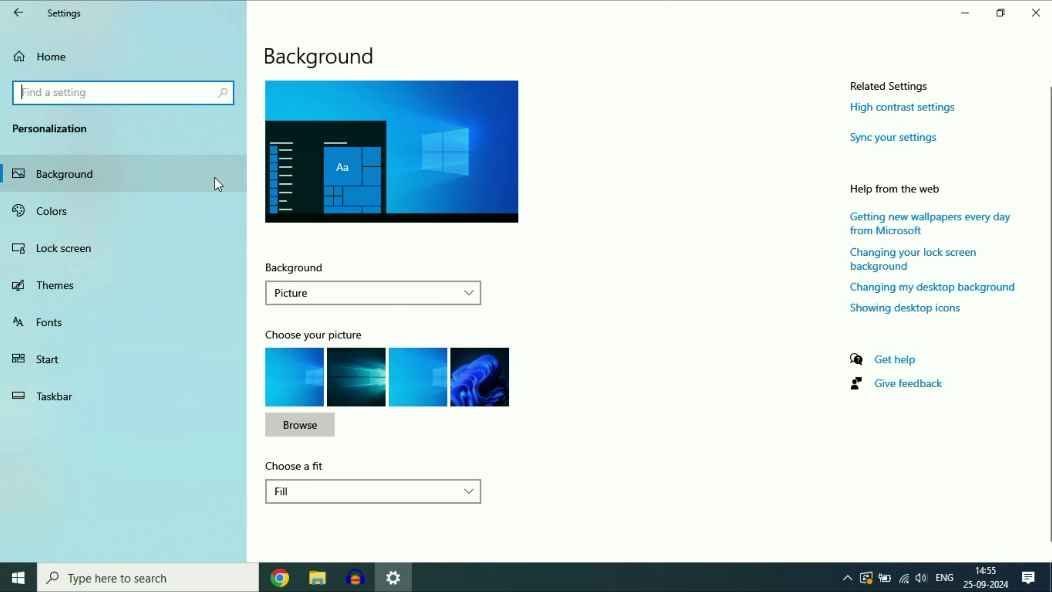
left_click(53, 217)
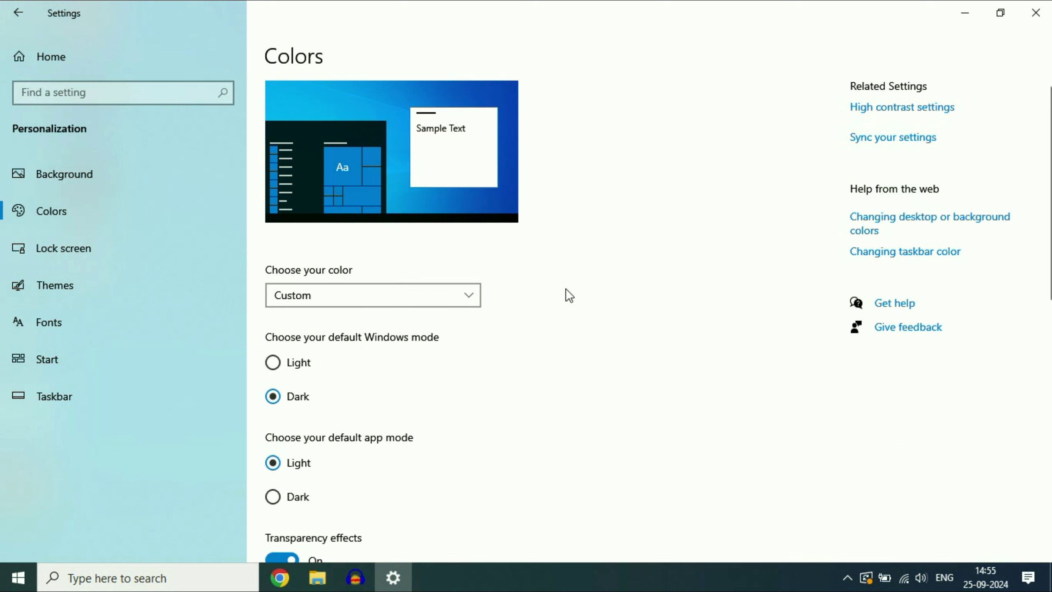
scroll(567, 303, "down", 5)
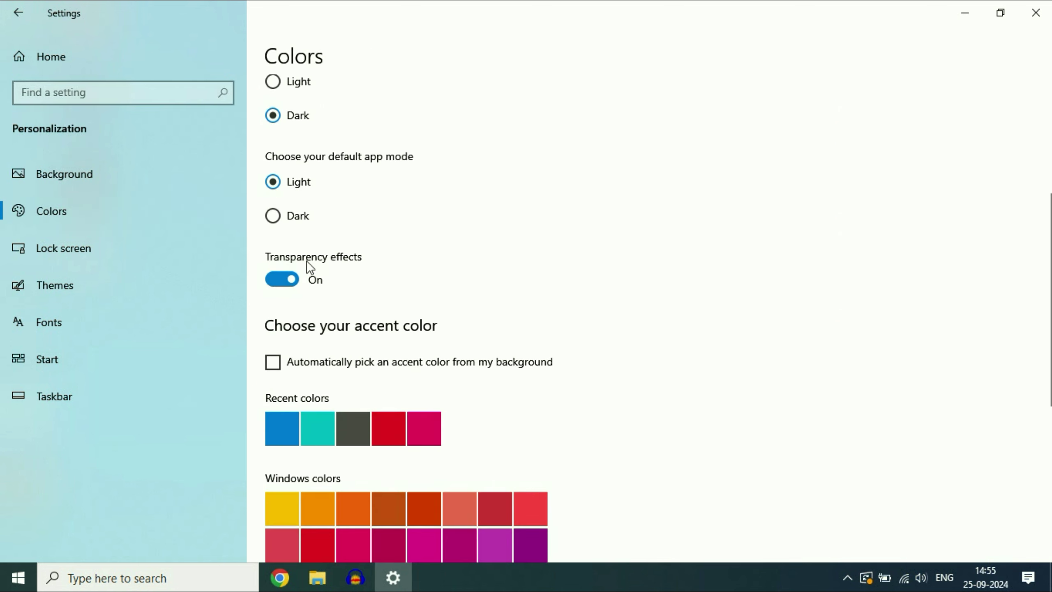
left_click(285, 279)
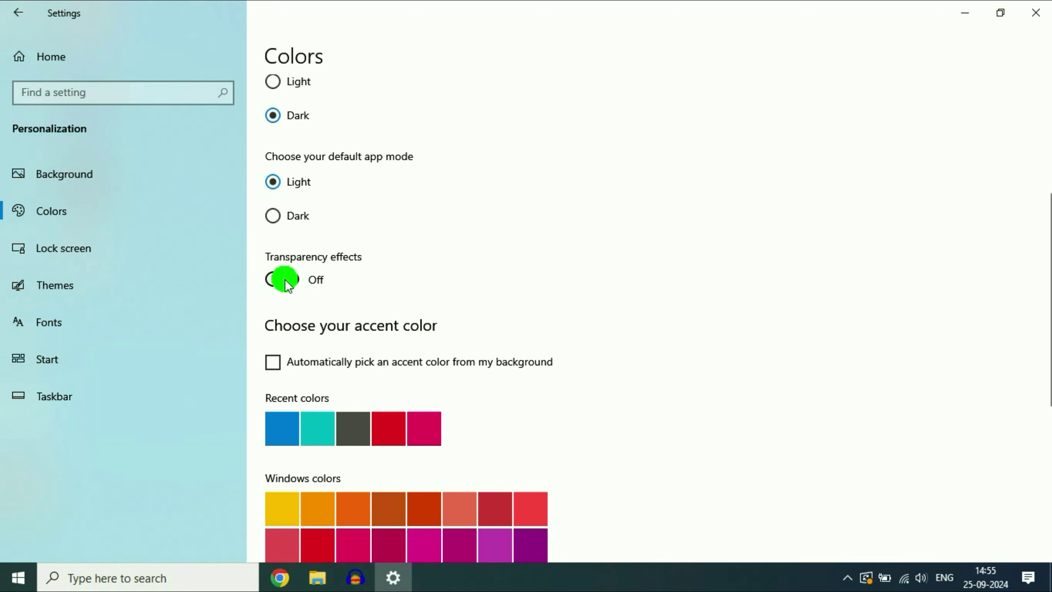
left_click(1036, 13)
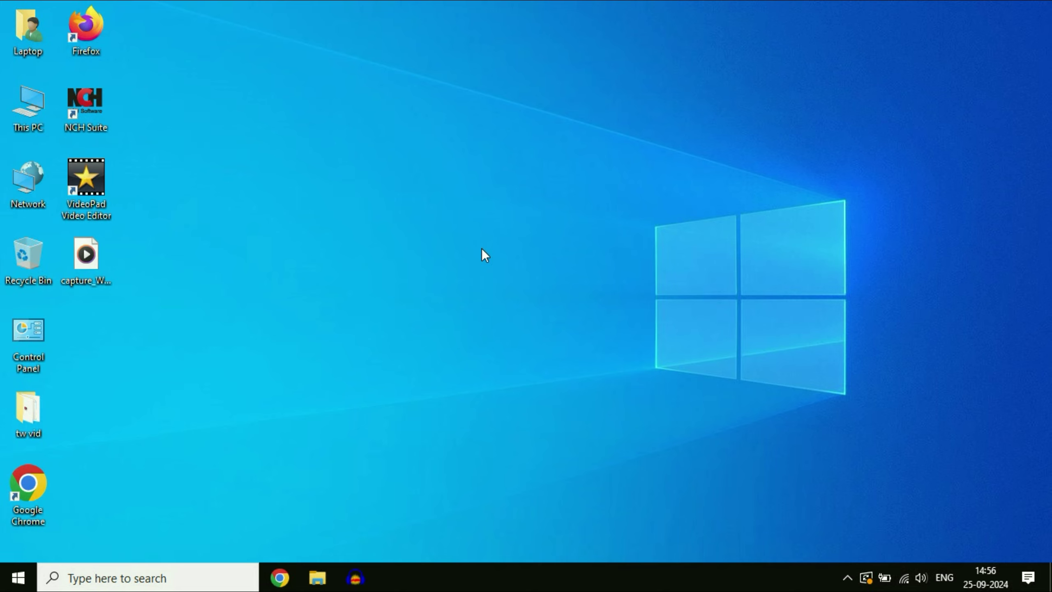
Open the Gaming section of Windows Settings and turn off Game Bar
left_click(19, 580)
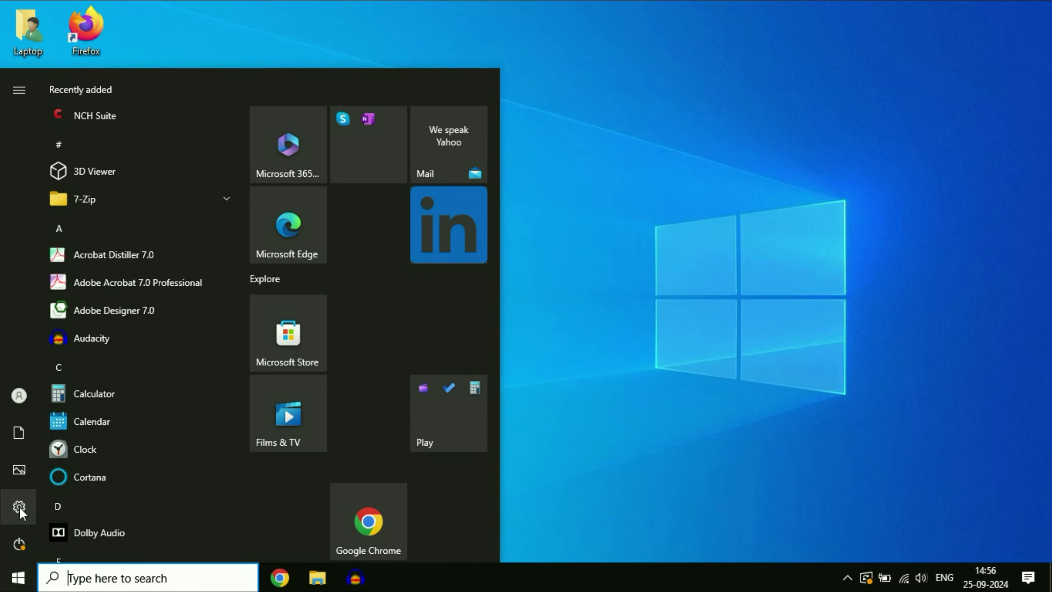
mouse_move(20, 507)
left_click(77, 507)
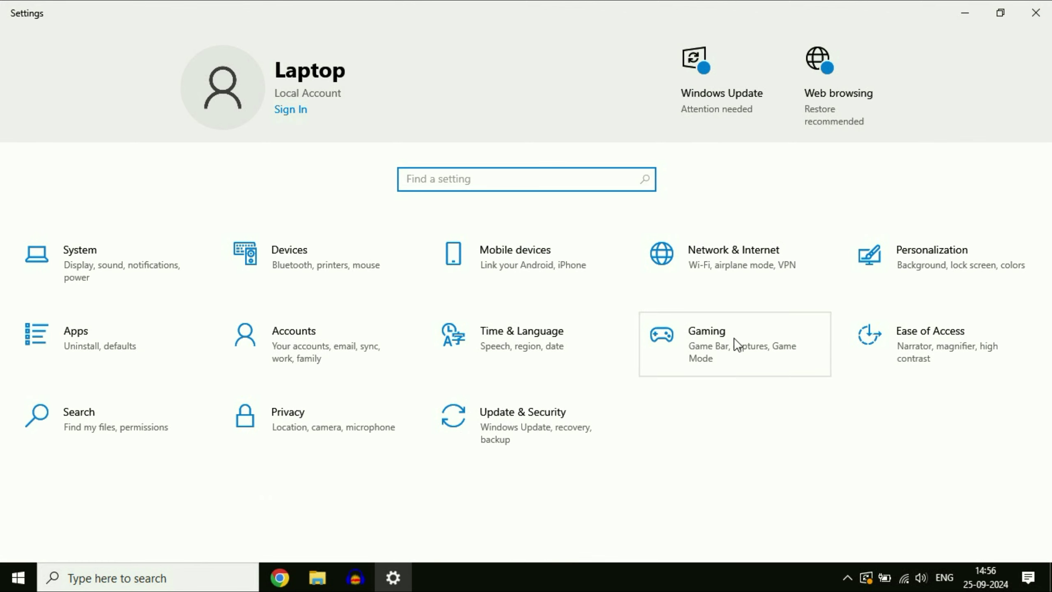
left_click(717, 354)
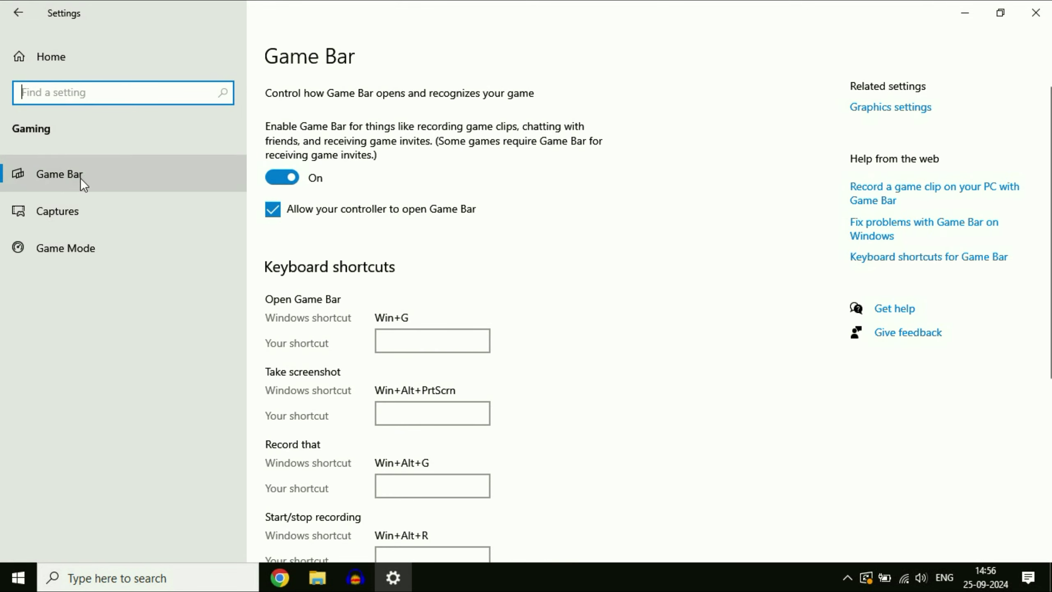
left_click(53, 179)
left_click(283, 183)
Turn off Game Mode in the Gaming settings and close Settings
left_click(82, 251)
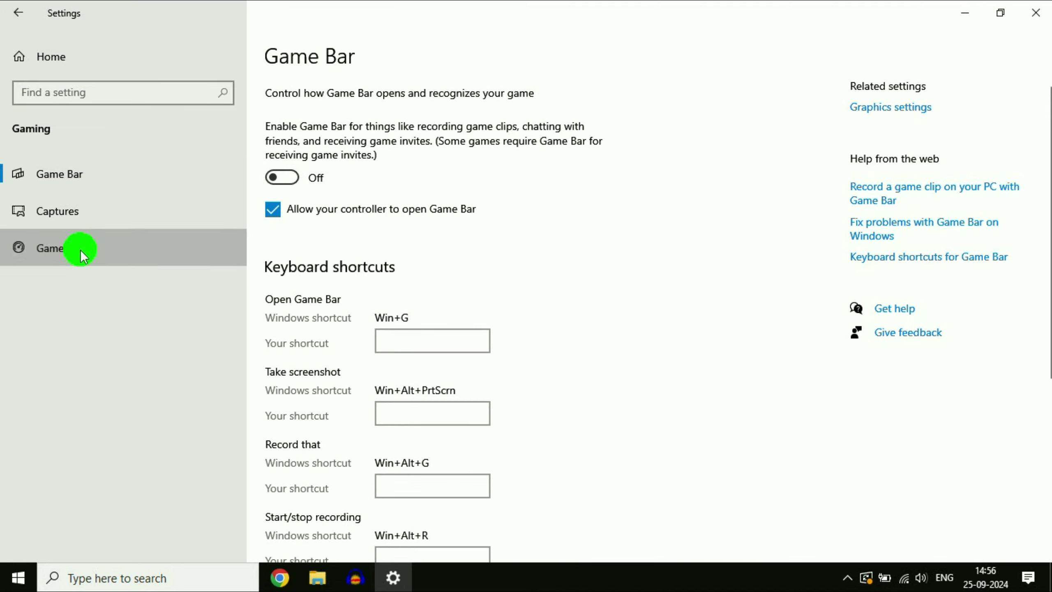
left_click(281, 149)
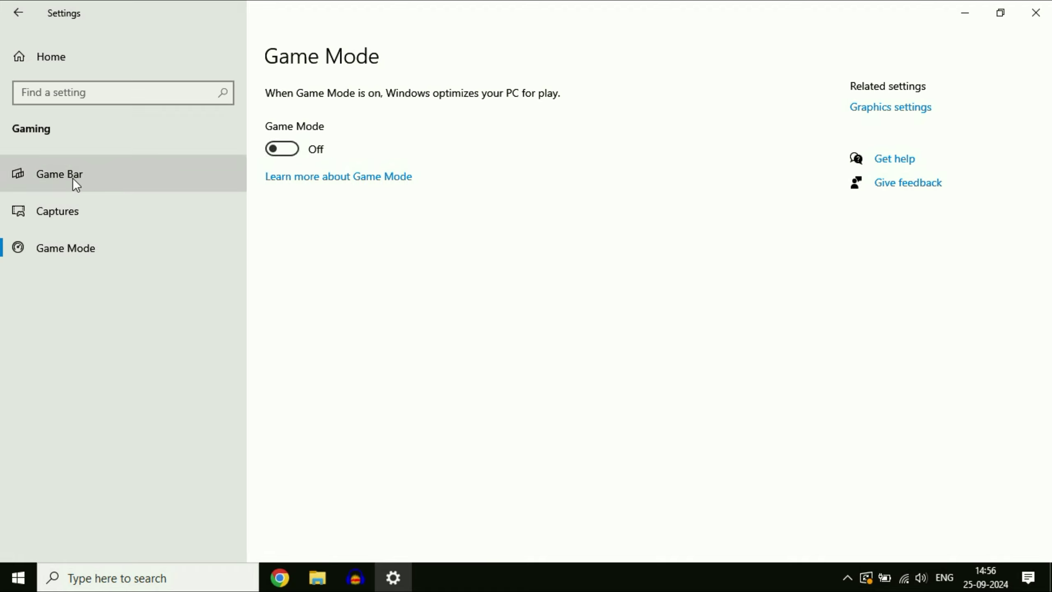
left_click(1036, 14)
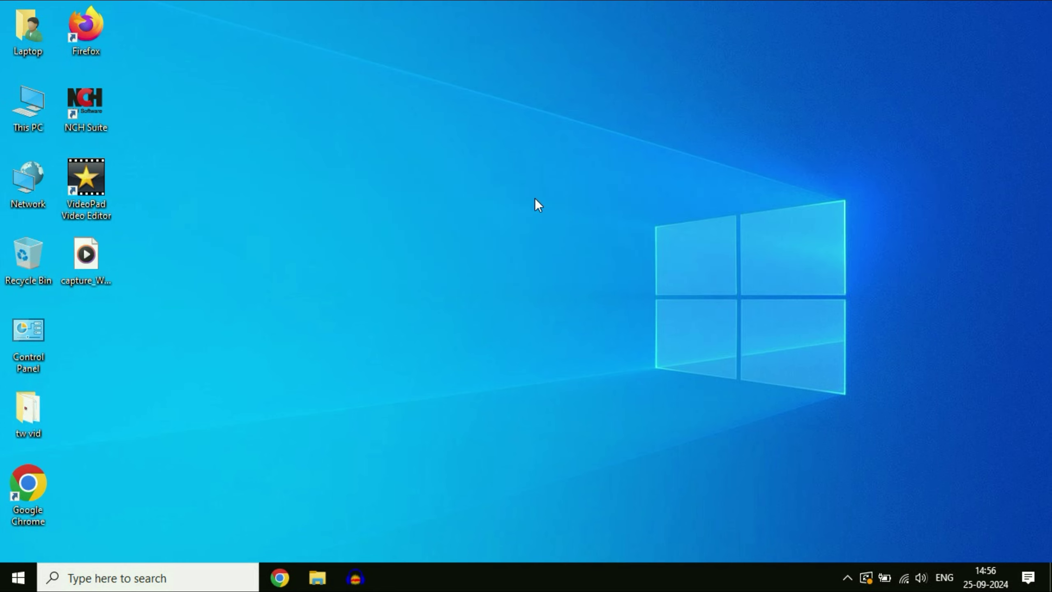
Search Windows for "view ad", open the advanced system settings, and bring up the Performance Options
left_click(91, 579)
type("view")
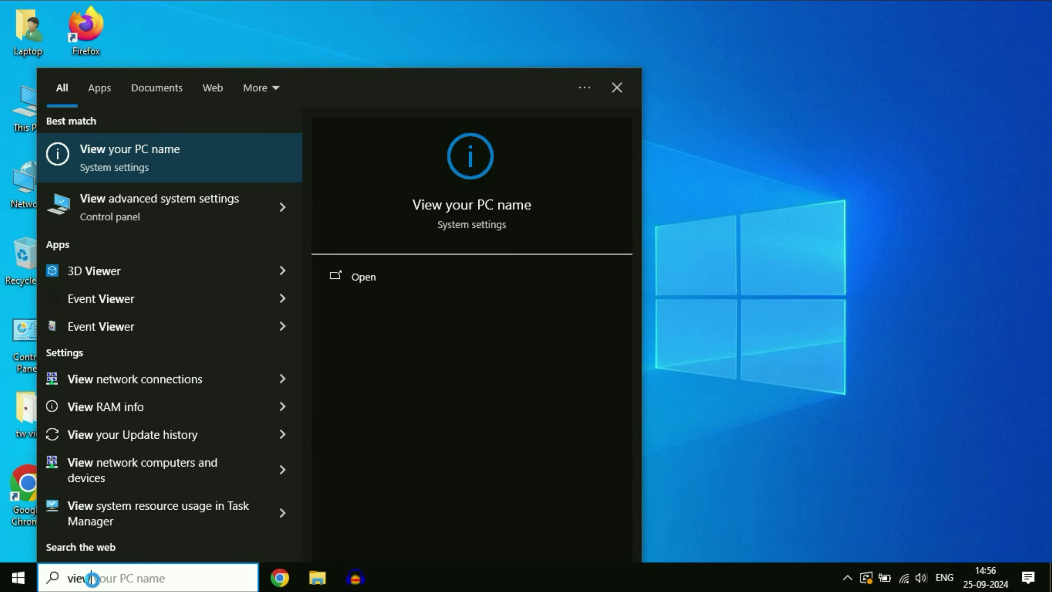
type(" ad")
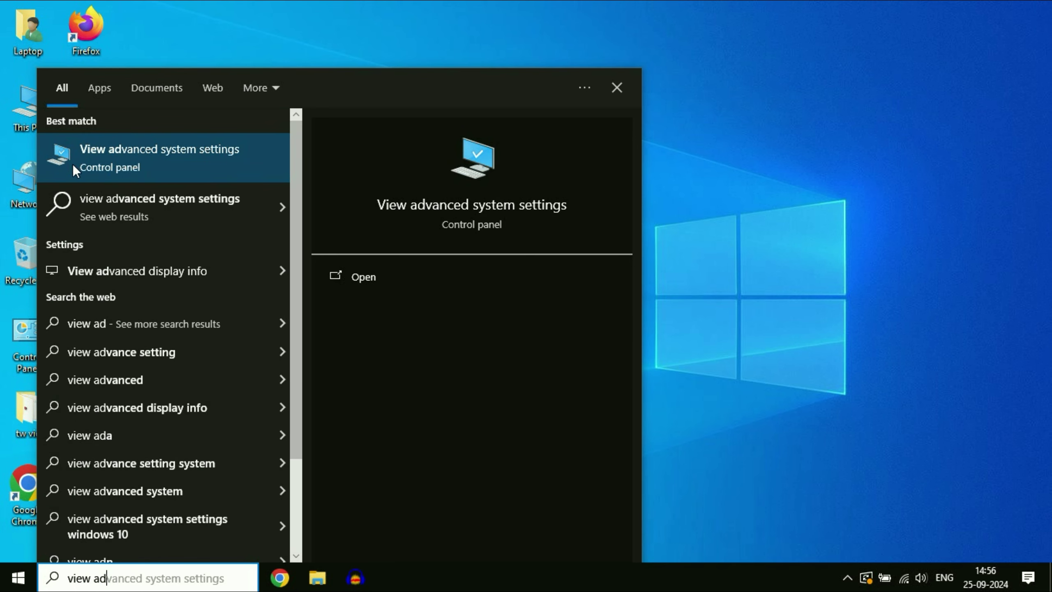
left_click(205, 156)
left_click_drag(190, 35, 486, 73)
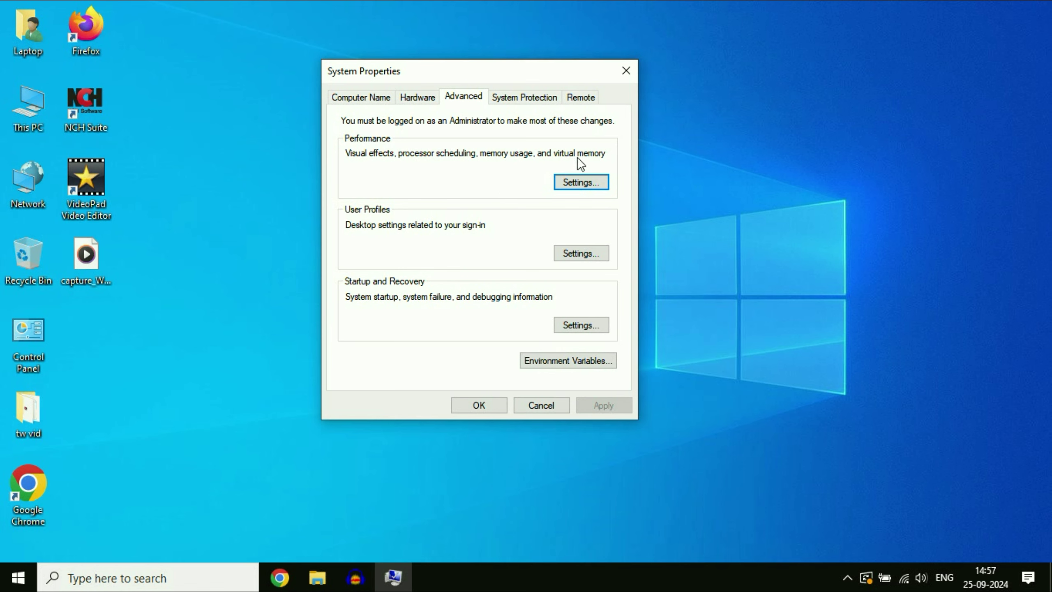
left_click(594, 187)
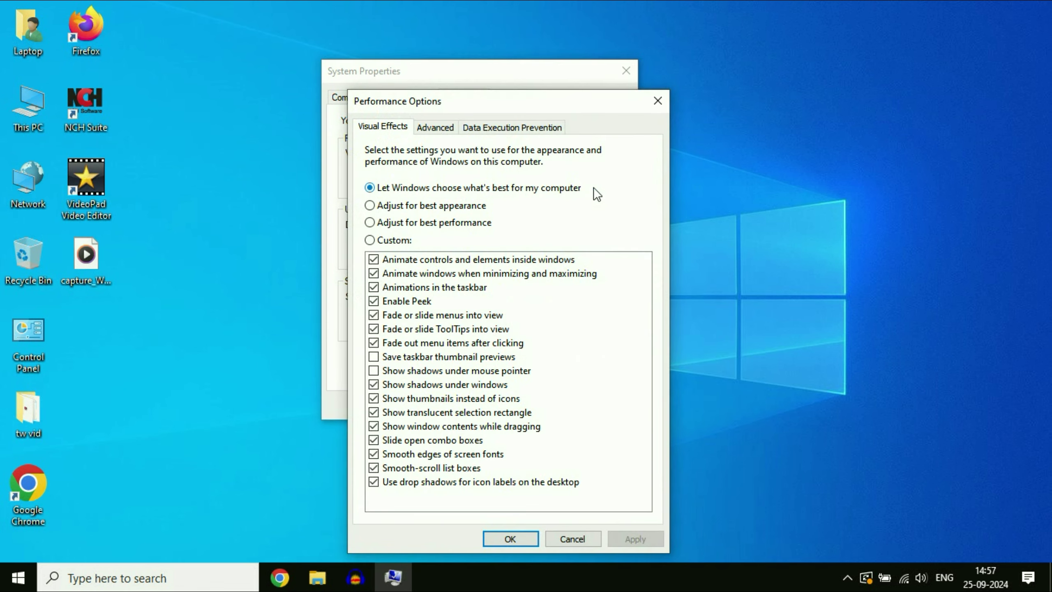
left_click_drag(507, 104, 419, 76)
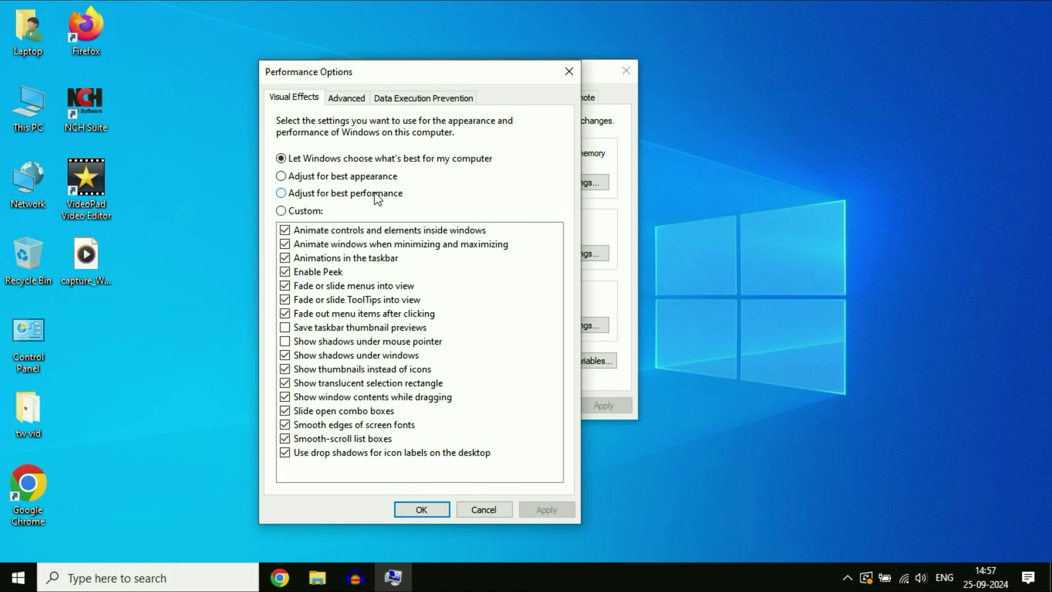
Adjust visual effects for best performance, keeping only taskbar animations, taskbar thumbnail previews, thumbnails instead of icons, window contents while dragging, and smooth font edges; apply
left_click(281, 193)
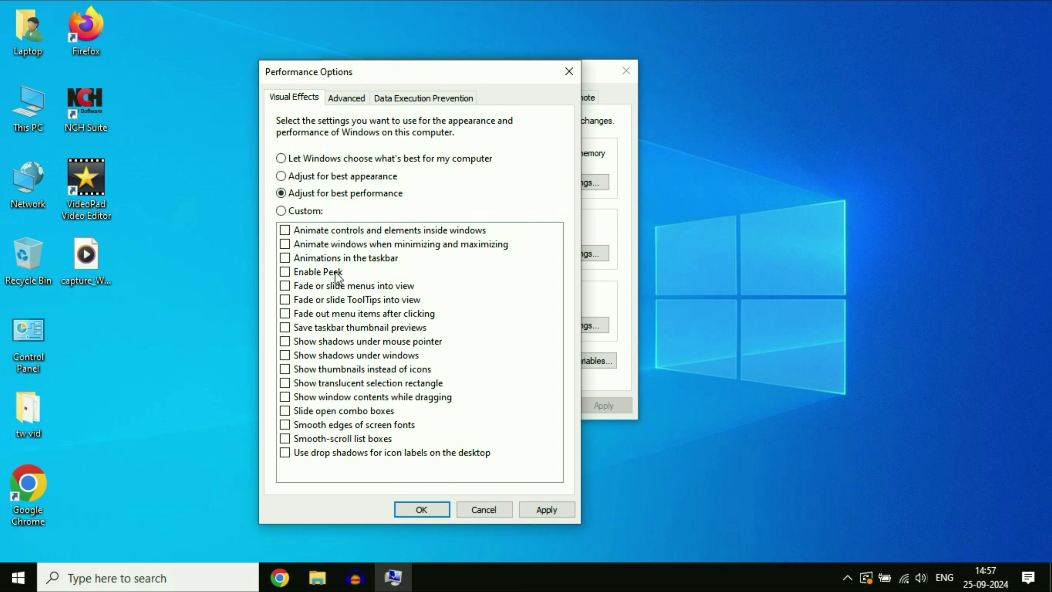
left_click(285, 258)
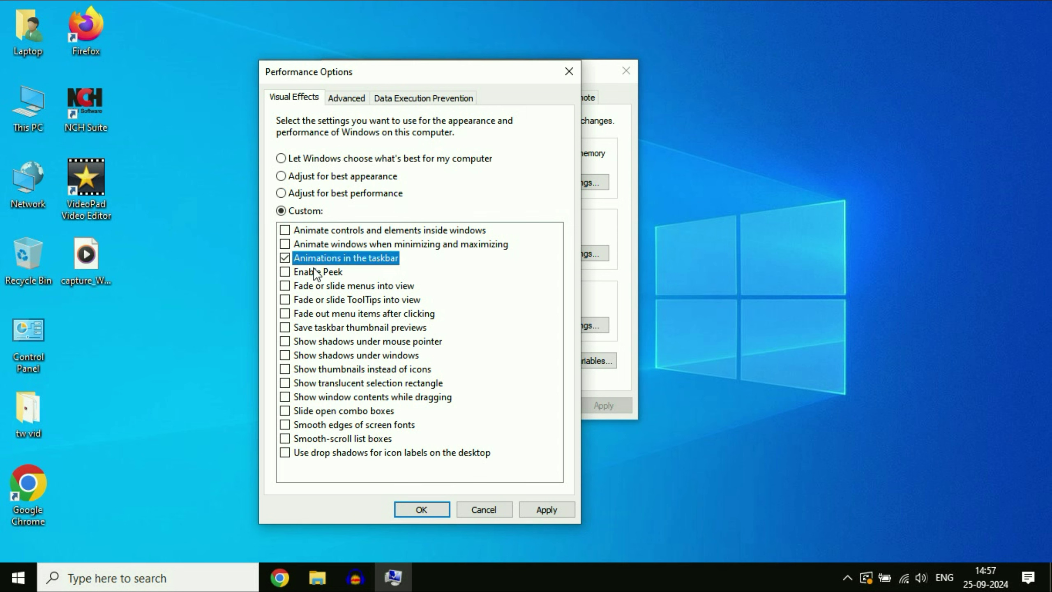
left_click(285, 328)
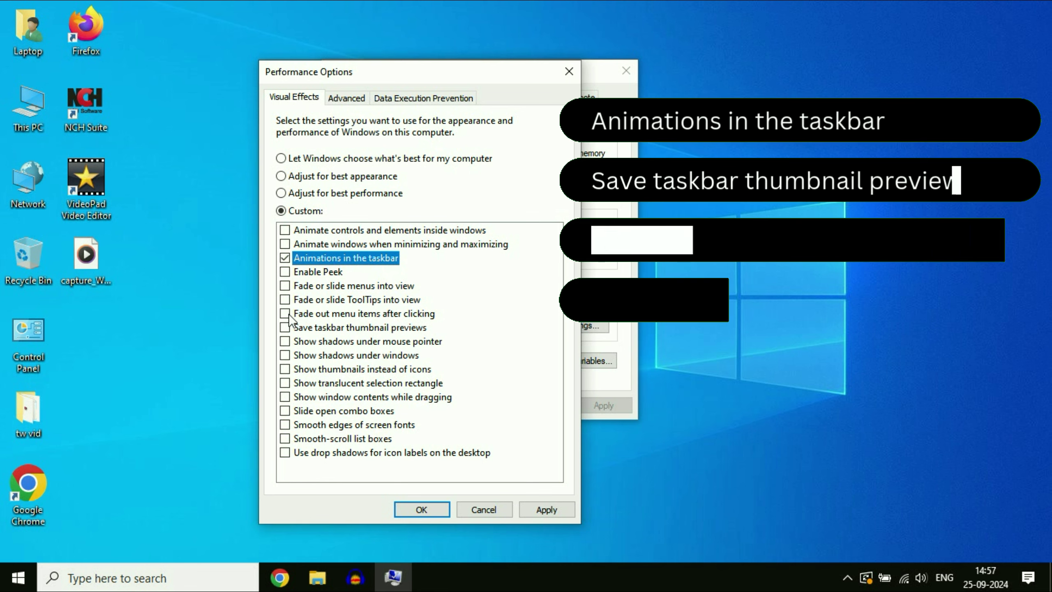
left_click(284, 369)
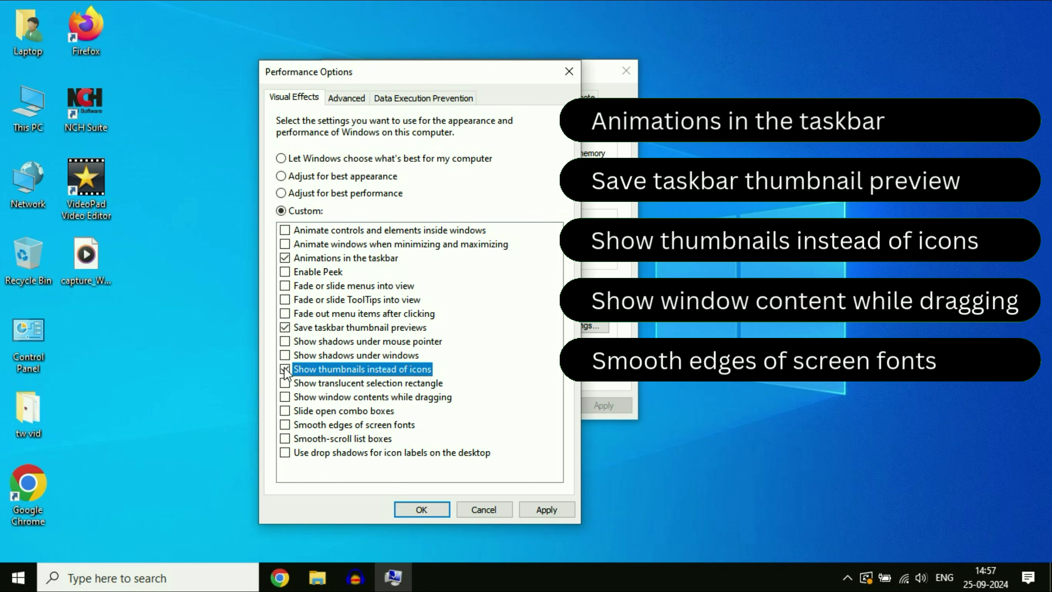
left_click(285, 397)
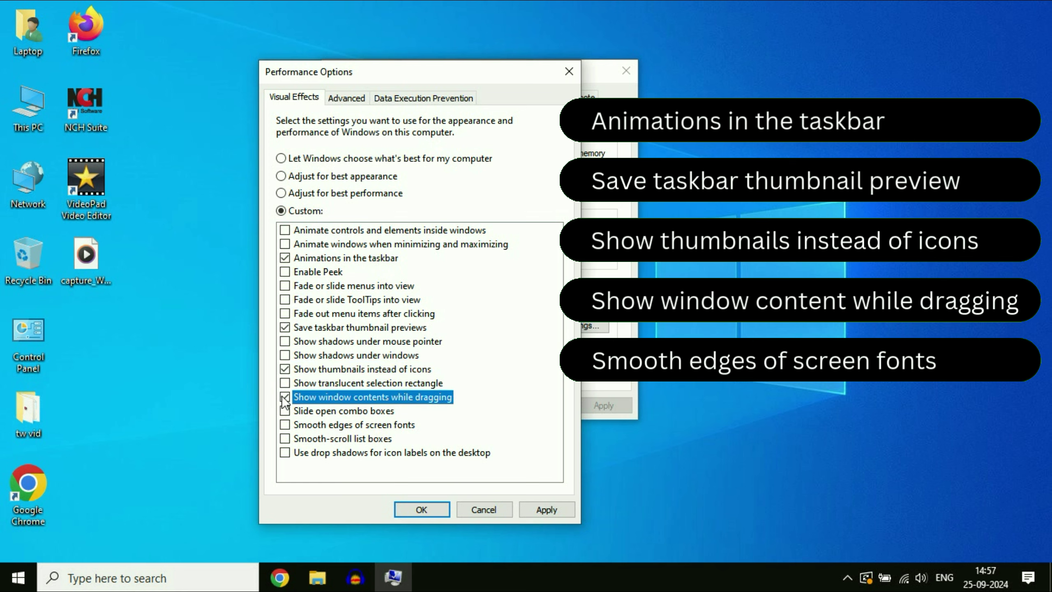
left_click(284, 425)
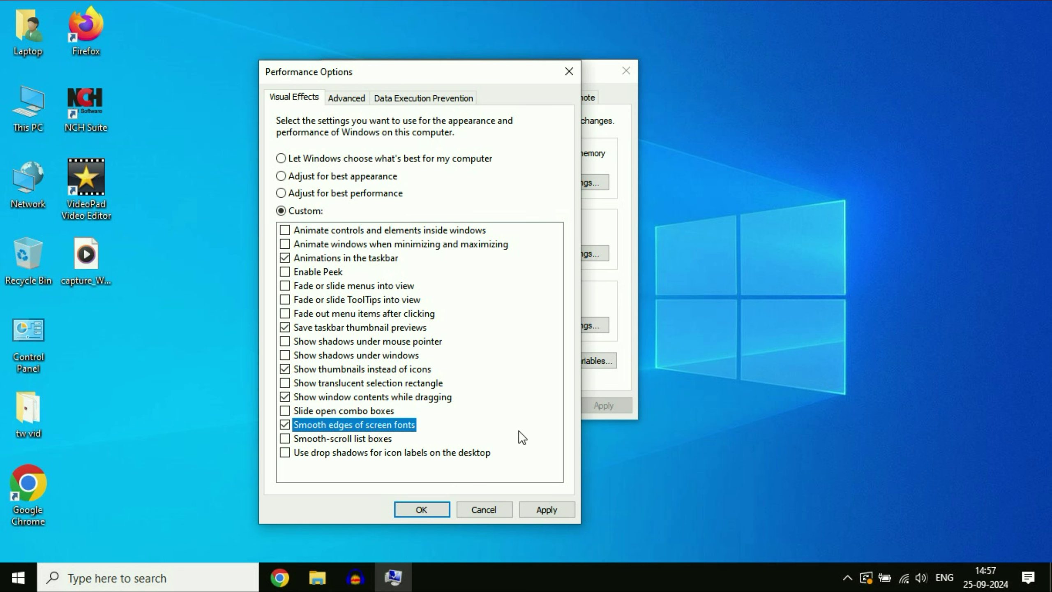
left_click(553, 506)
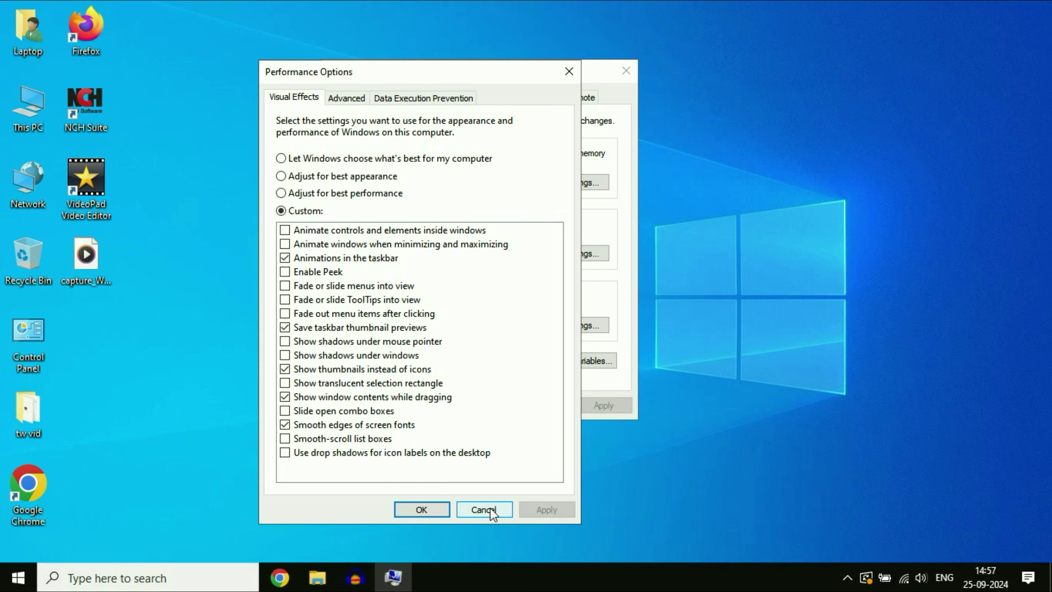
left_click(421, 510)
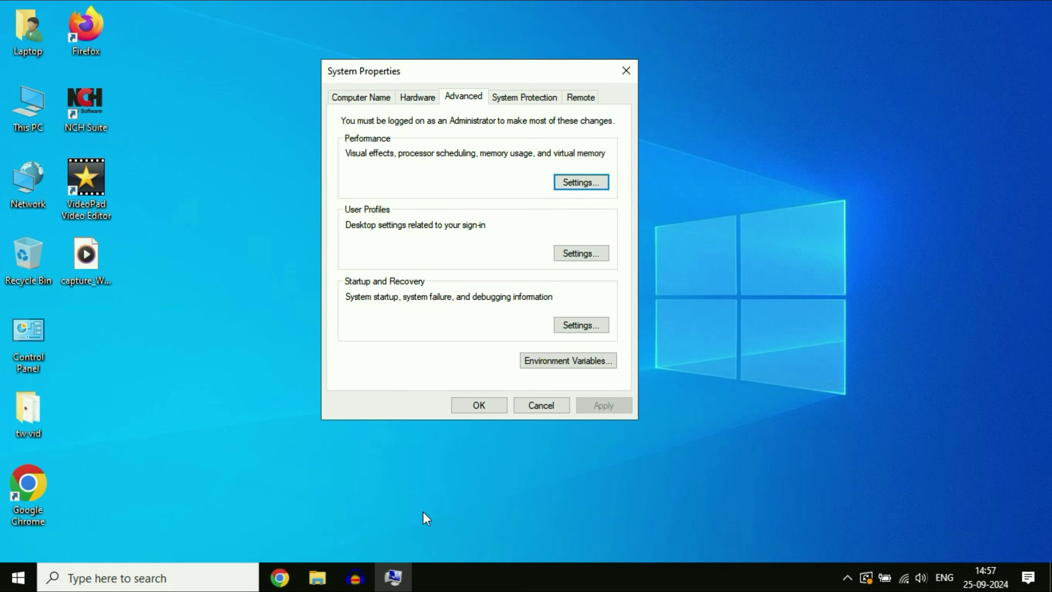
left_click(476, 407)
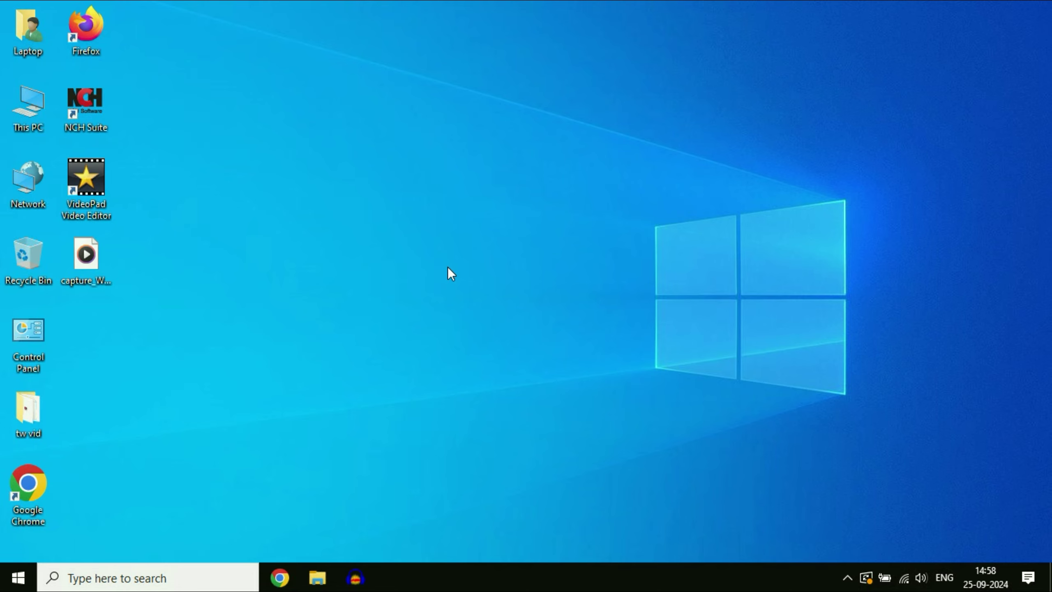
Search Windows for "view", reopen the advanced system settings, and open the Performance settings
left_click(83, 581)
type("view")
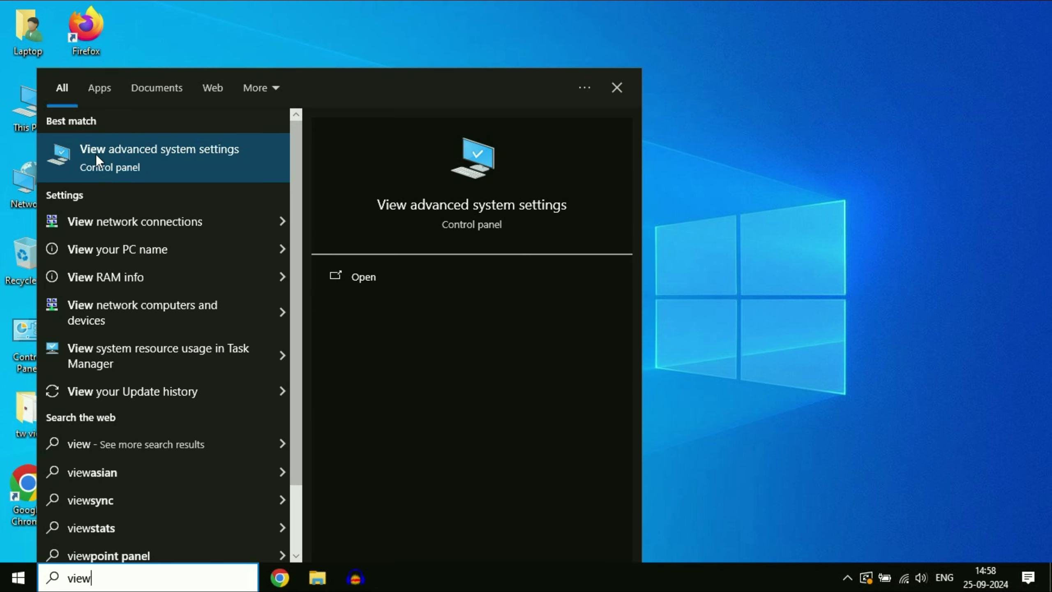
left_click(169, 163)
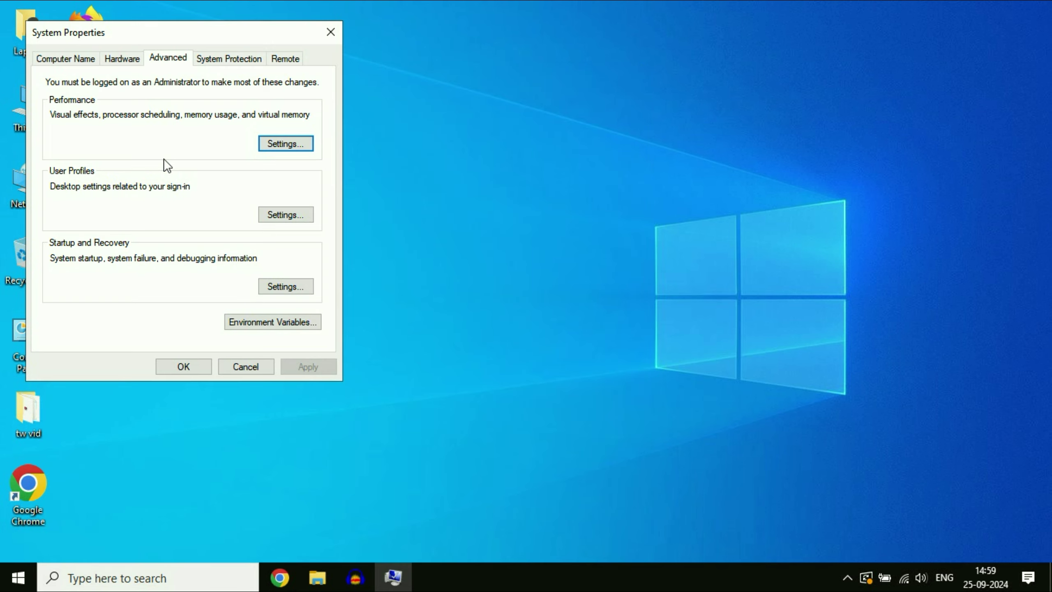
left_click_drag(184, 33, 527, 91)
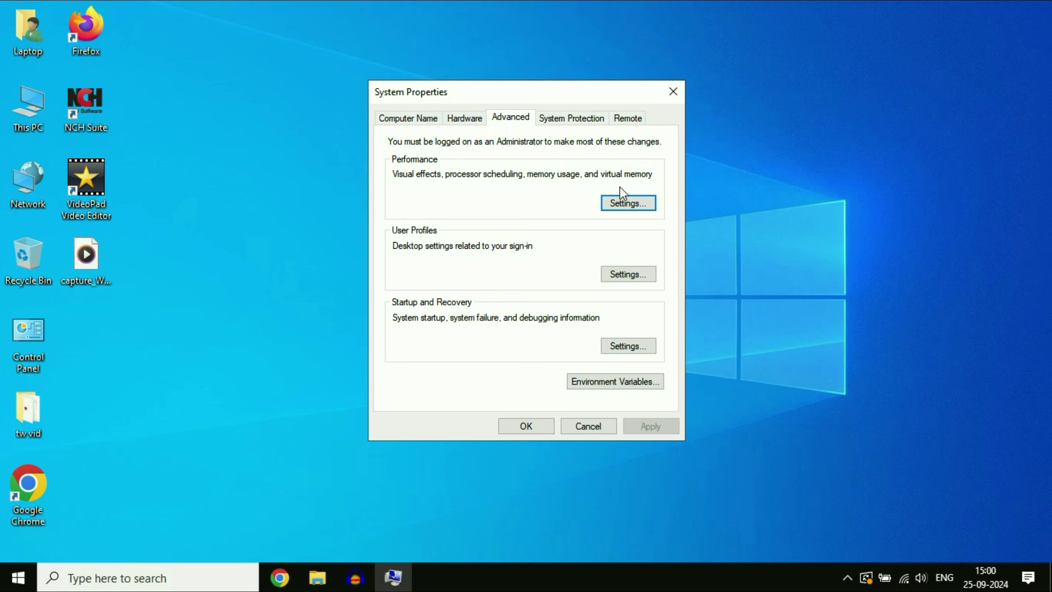
left_click(638, 204)
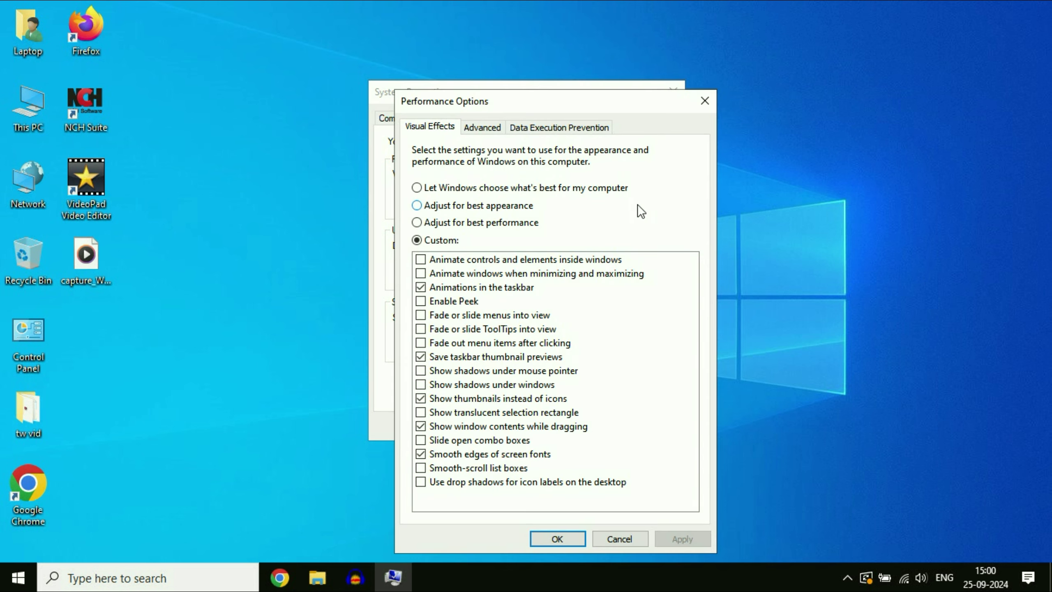
Open the Virtual Memory settings and turn off automatic paging file size management for all drives
left_click(489, 128)
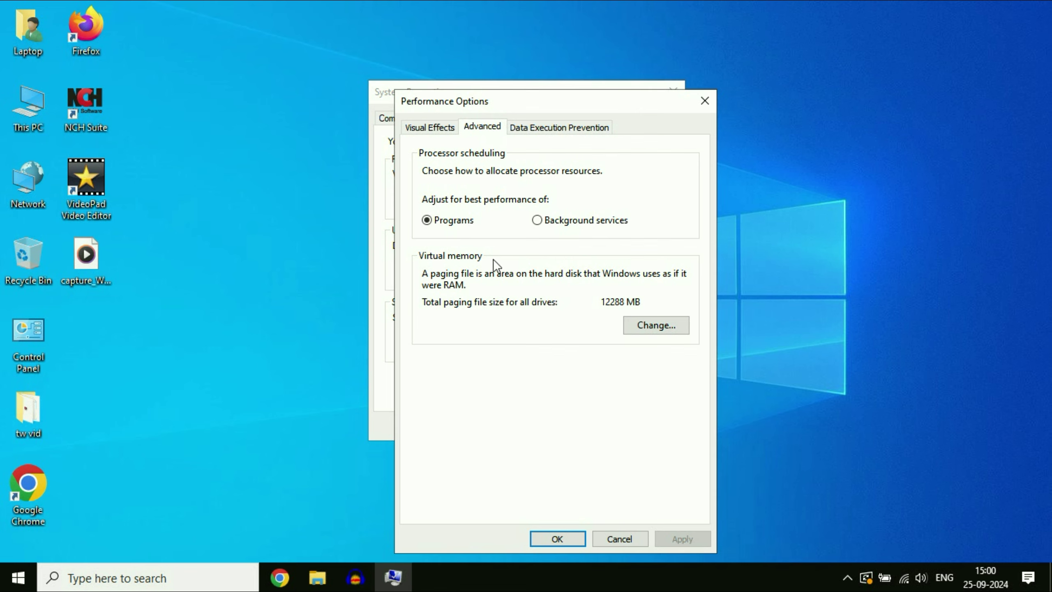
left_click(650, 328)
left_click_drag(525, 135, 441, 127)
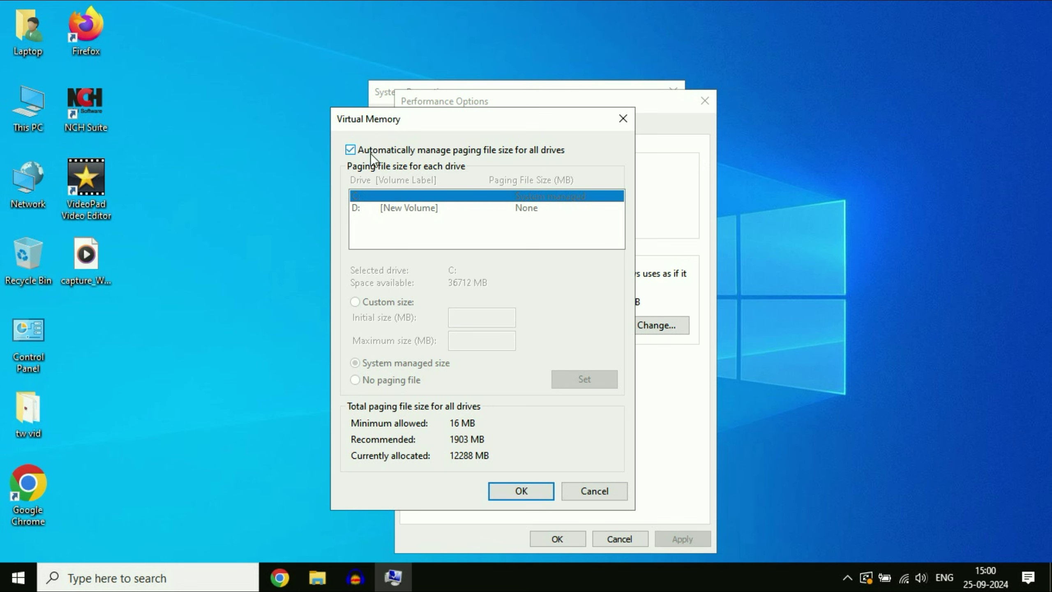
left_click(350, 151)
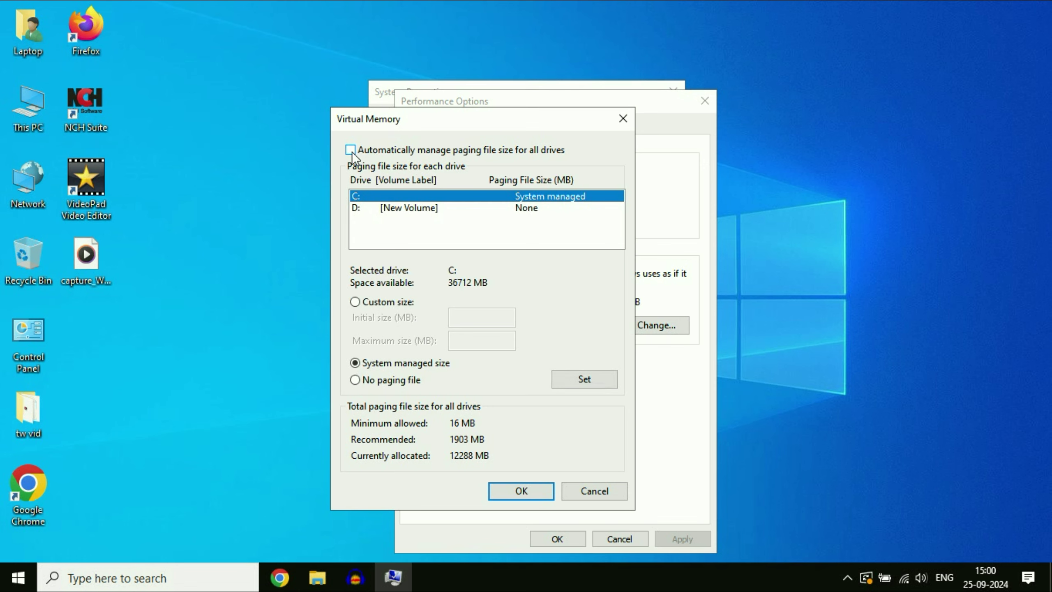
Select drive C: in the paging file list and choose Custom size, ready to enter its initial size
left_click(416, 208)
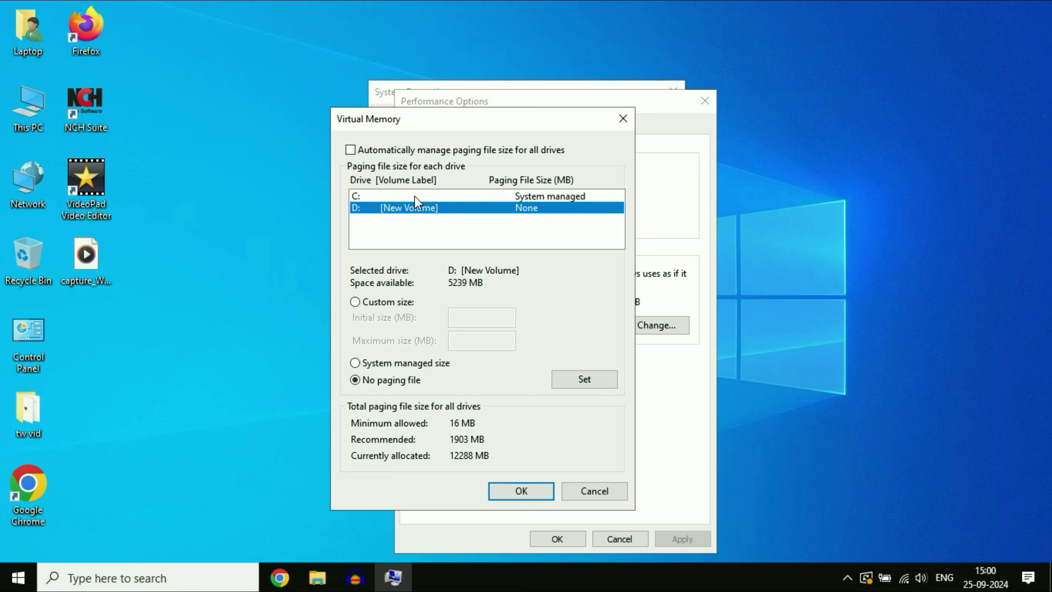
left_click(381, 197)
left_click(364, 204)
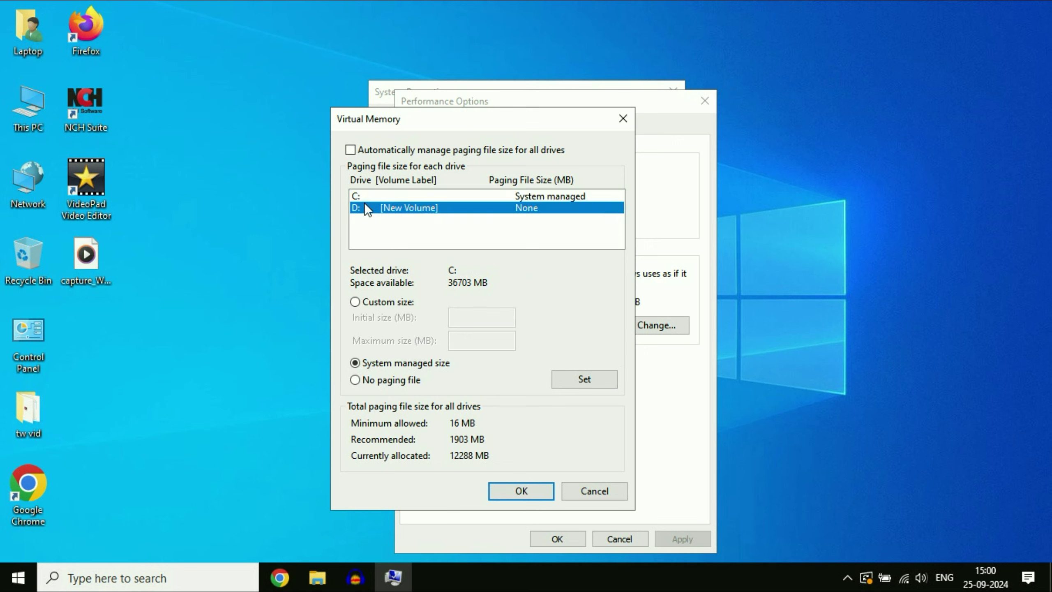
left_click(366, 195)
left_click(367, 205)
left_click(389, 194)
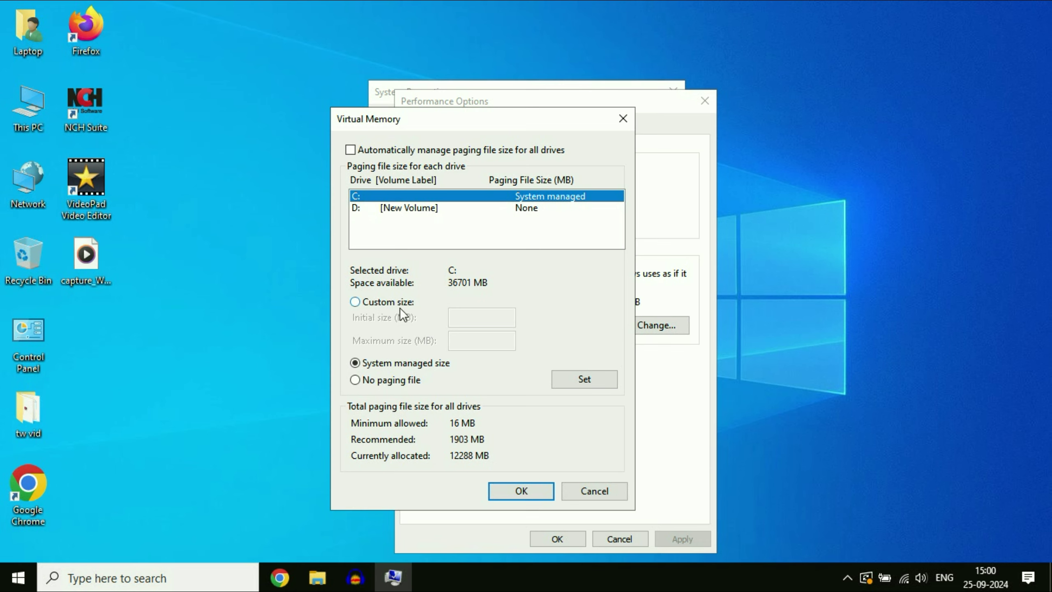
left_click(356, 302)
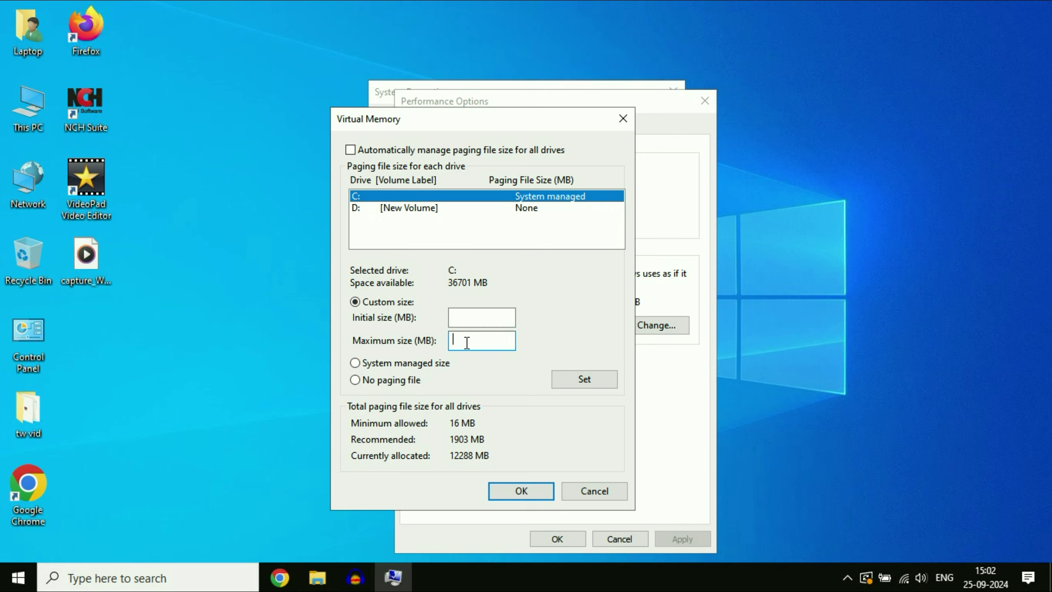
left_click(461, 318)
Open Task Manager and check the Memory and Disk 0 performance details
right_click(764, 572)
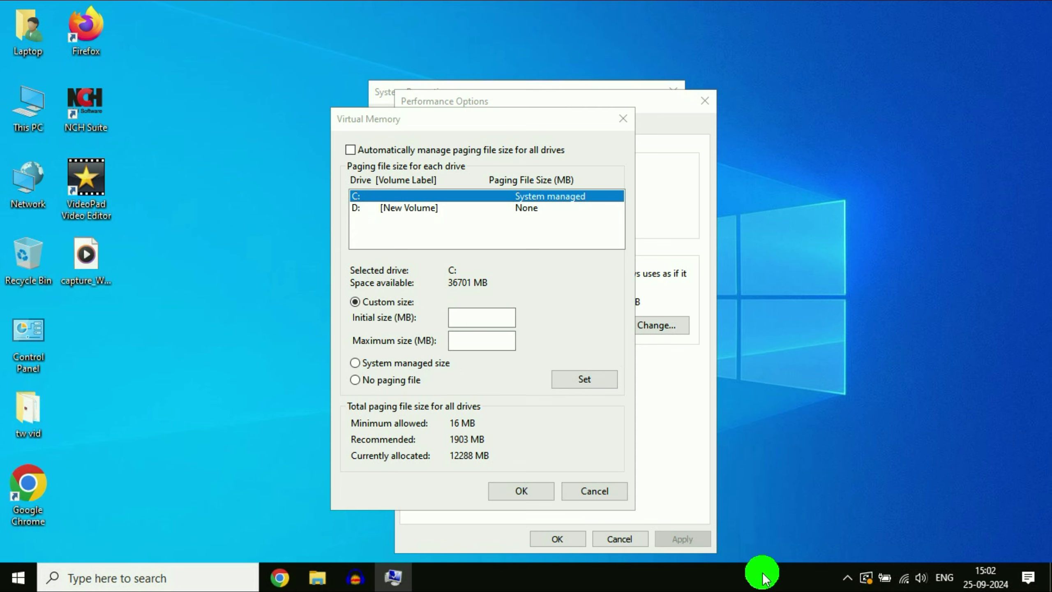
left_click(819, 501)
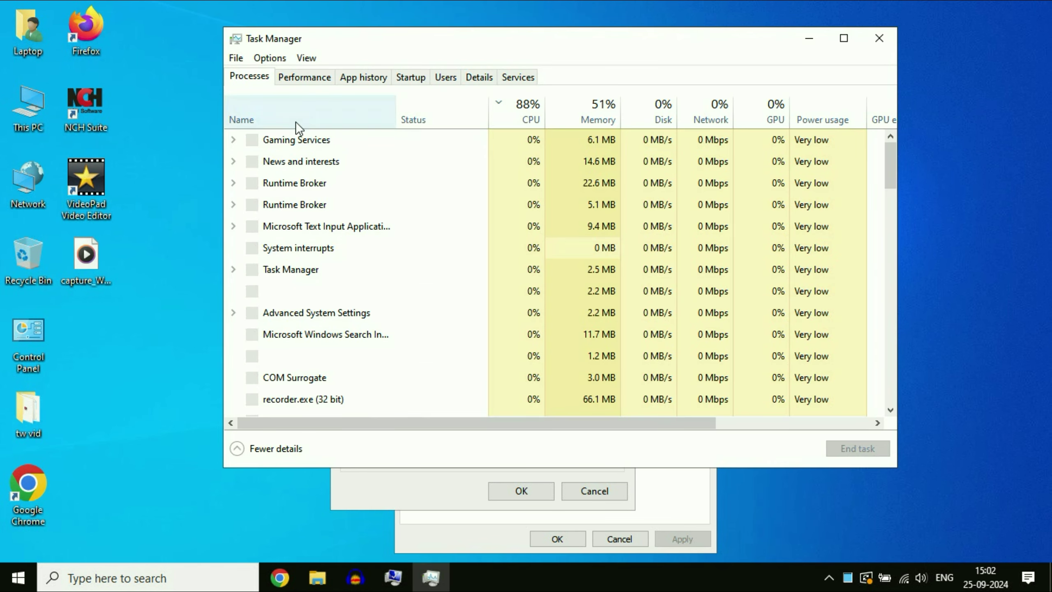
left_click(309, 79)
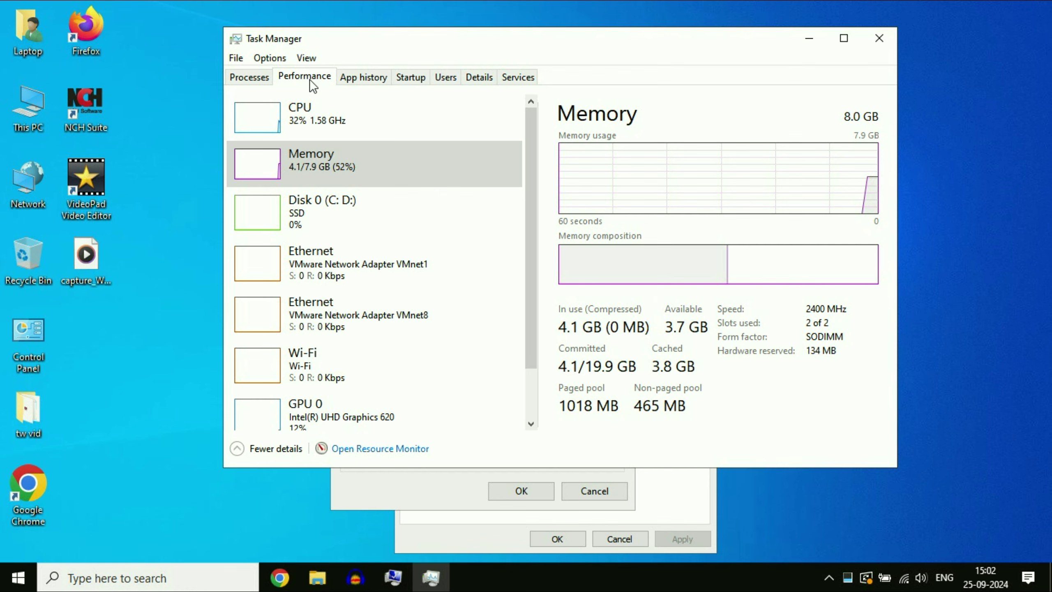
double_click(305, 169)
left_click(309, 162)
double_click(380, 53)
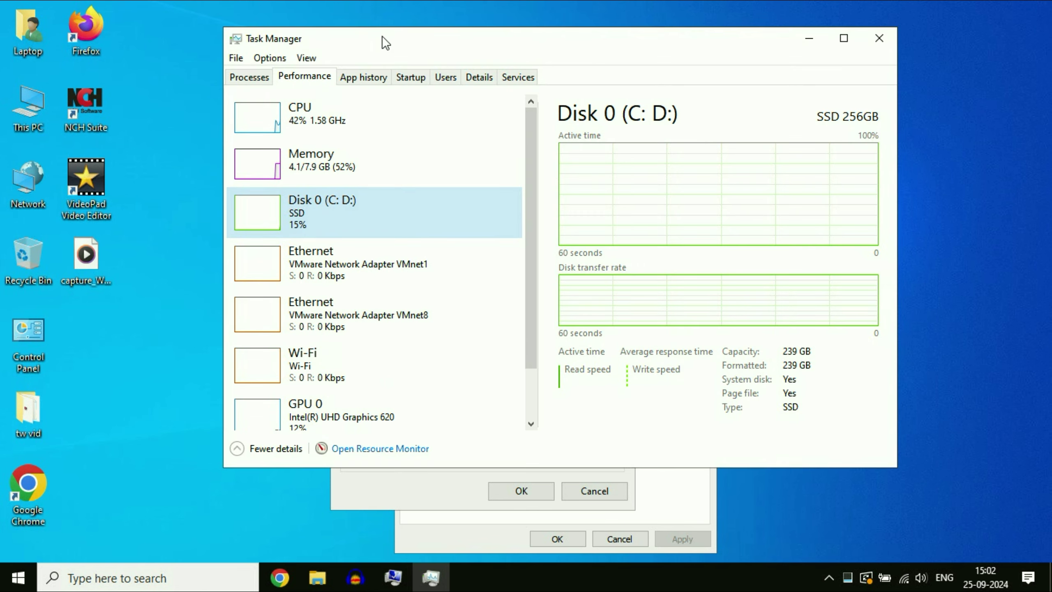
Check the Memory details in Task Manager, minimize it, and find and open the Calculator
left_click(332, 171)
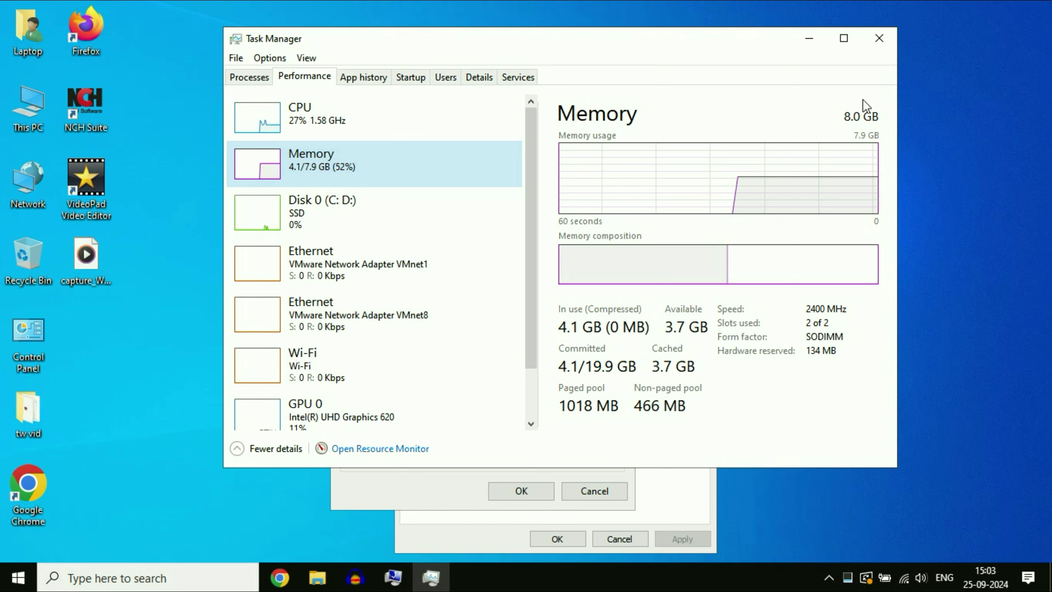
left_click(809, 39)
left_click(159, 580)
type("ca")
left_click(215, 165)
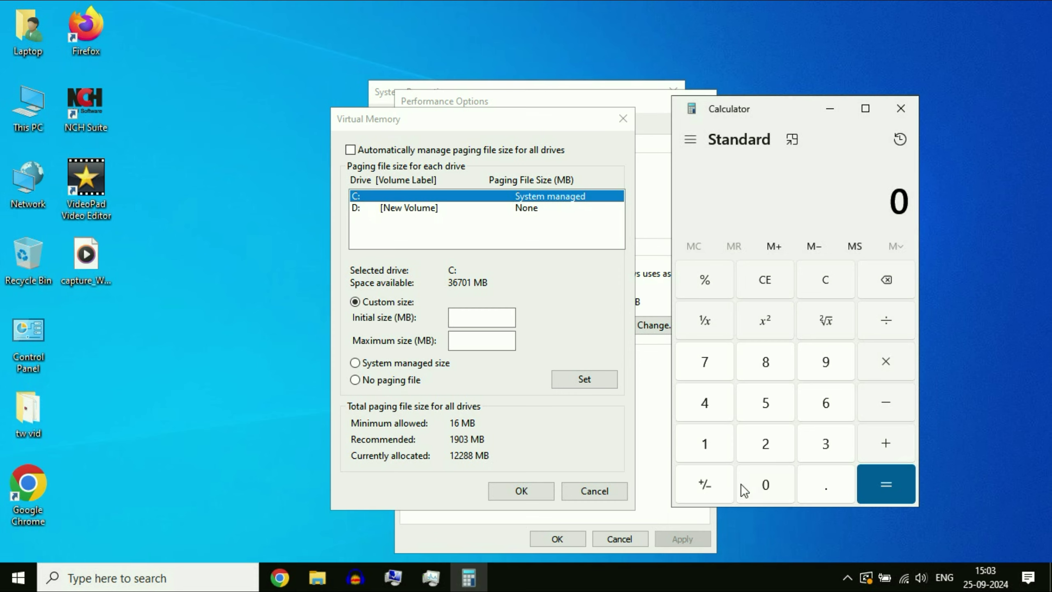
Convert the 8 GB of RAM to megabytes in the Calculator by computing 1024 × 8
left_click(706, 447)
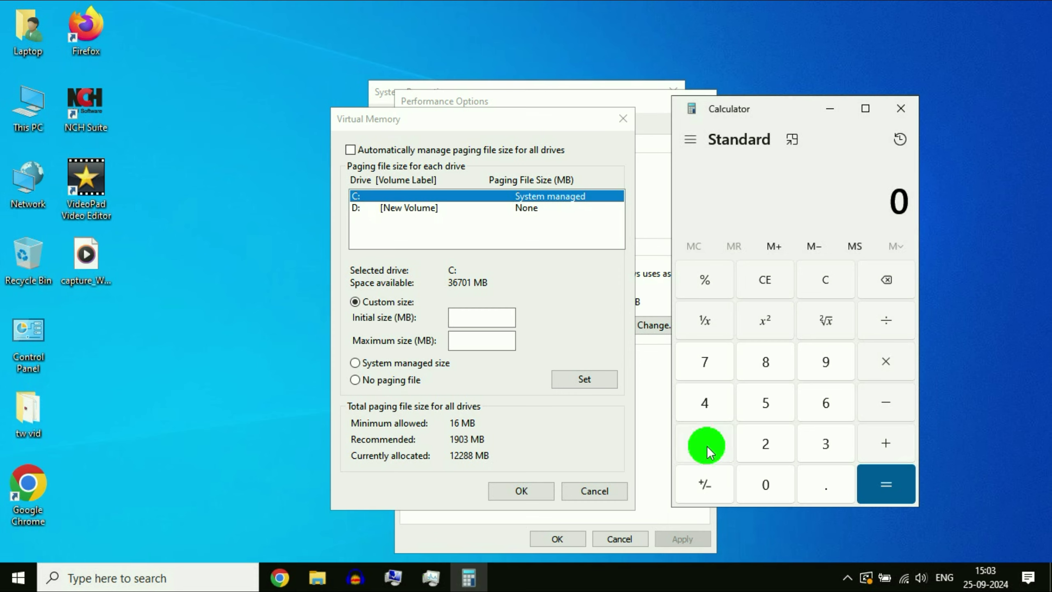
left_click(767, 485)
left_click(765, 445)
left_click(712, 411)
left_click(890, 368)
left_click(773, 365)
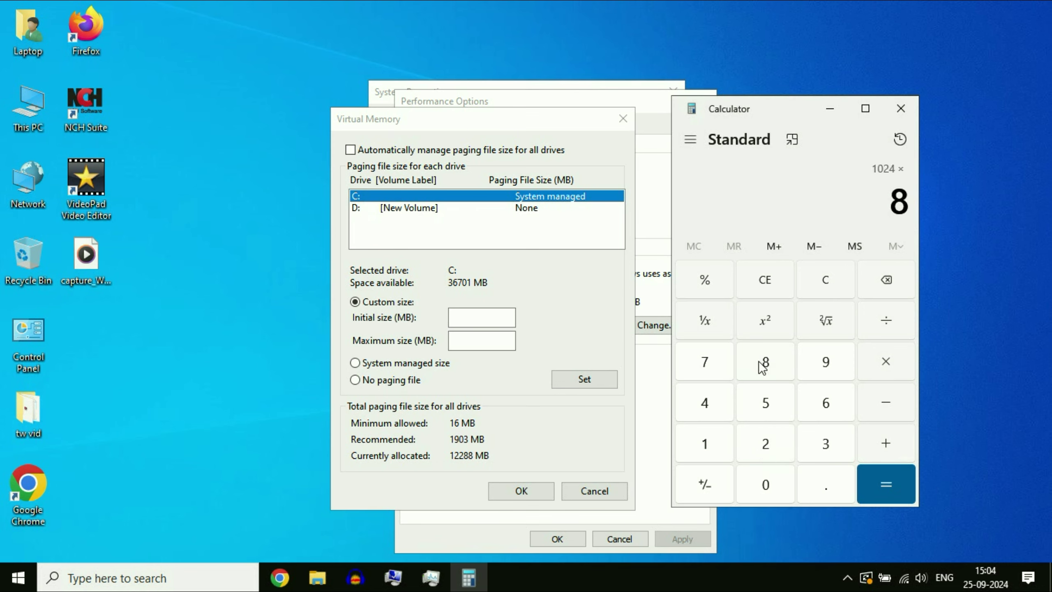
left_click(887, 483)
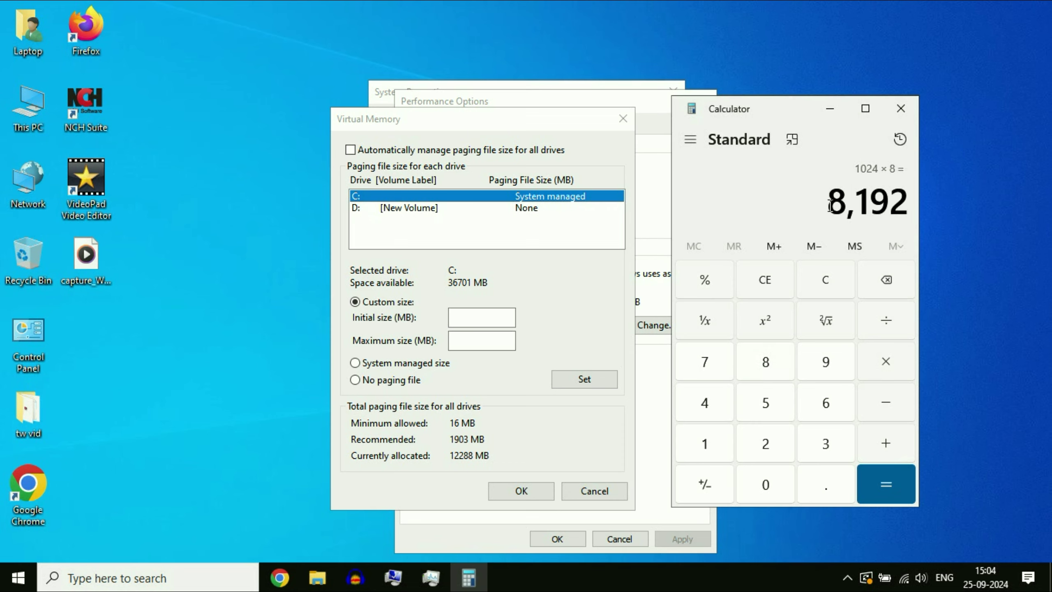
left_click_drag(829, 201, 905, 203)
left_click(904, 207)
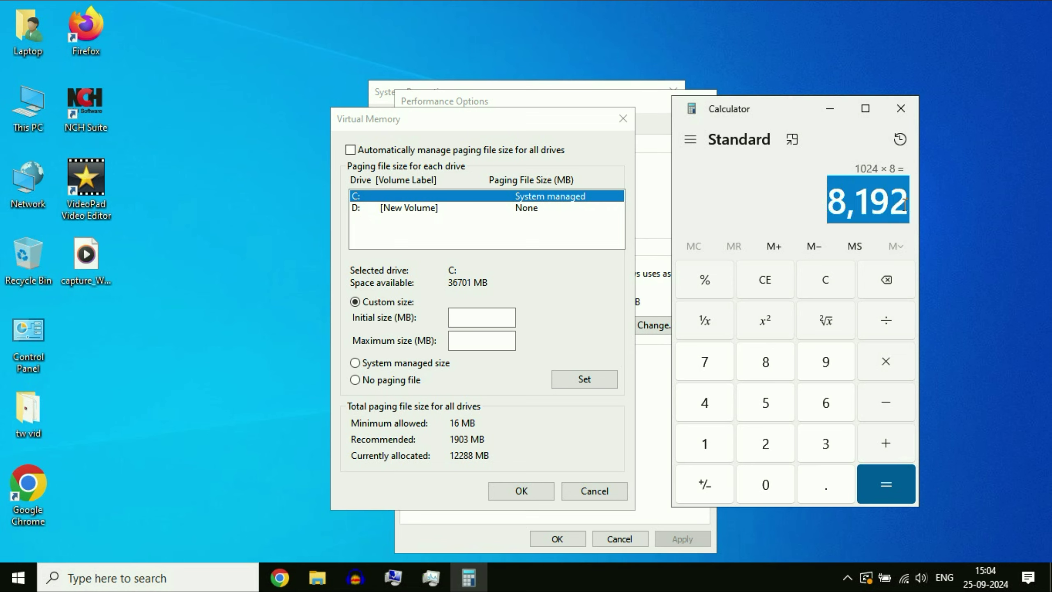
left_click(907, 200)
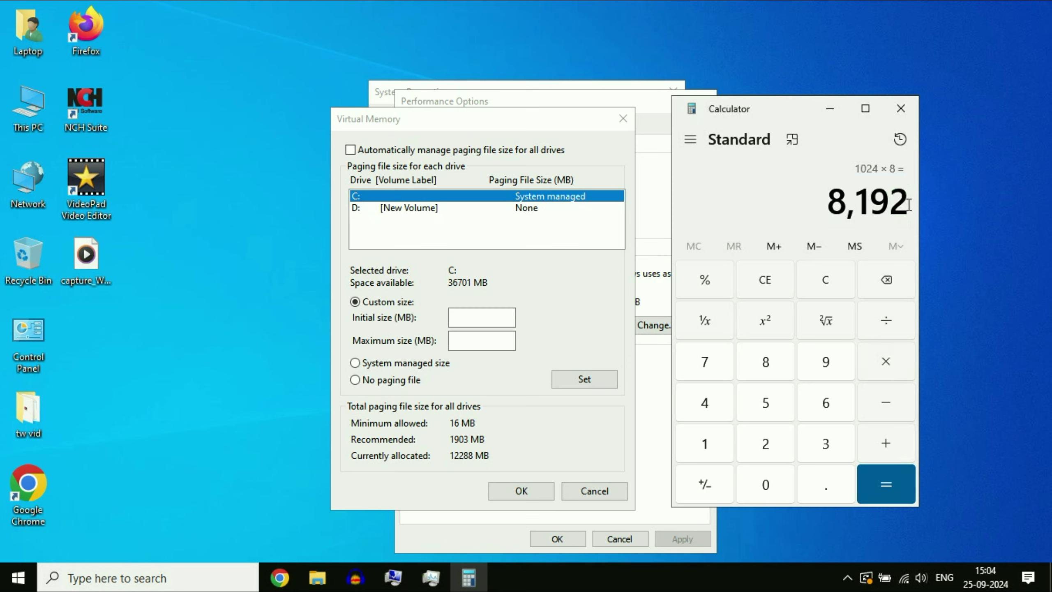
Multiply the RAM size in megabytes by 1.5 to get the initial paging file size
left_click(886, 362)
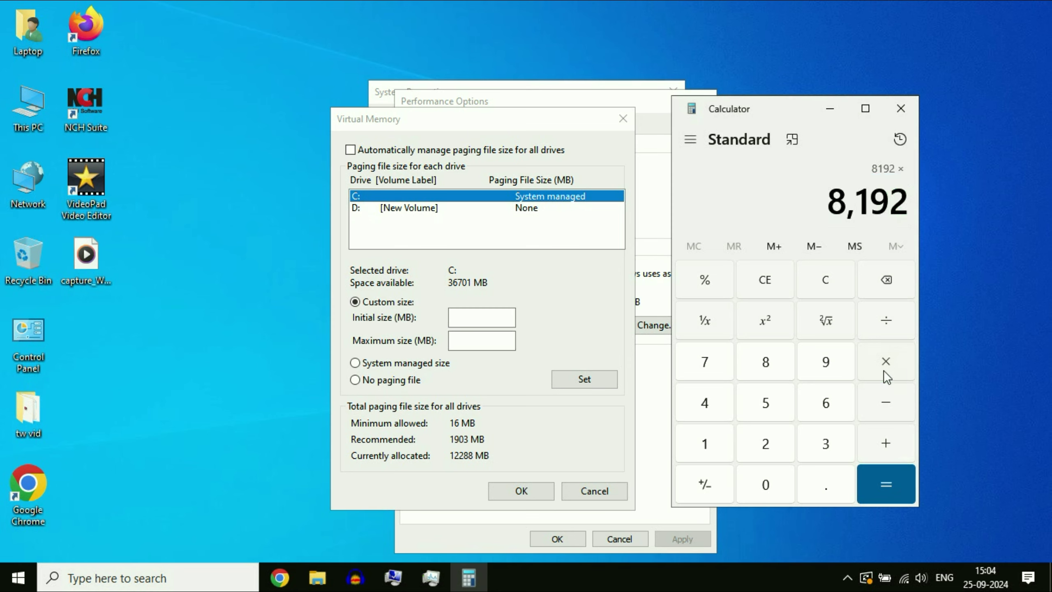
left_click(710, 448)
left_click(815, 485)
left_click(765, 403)
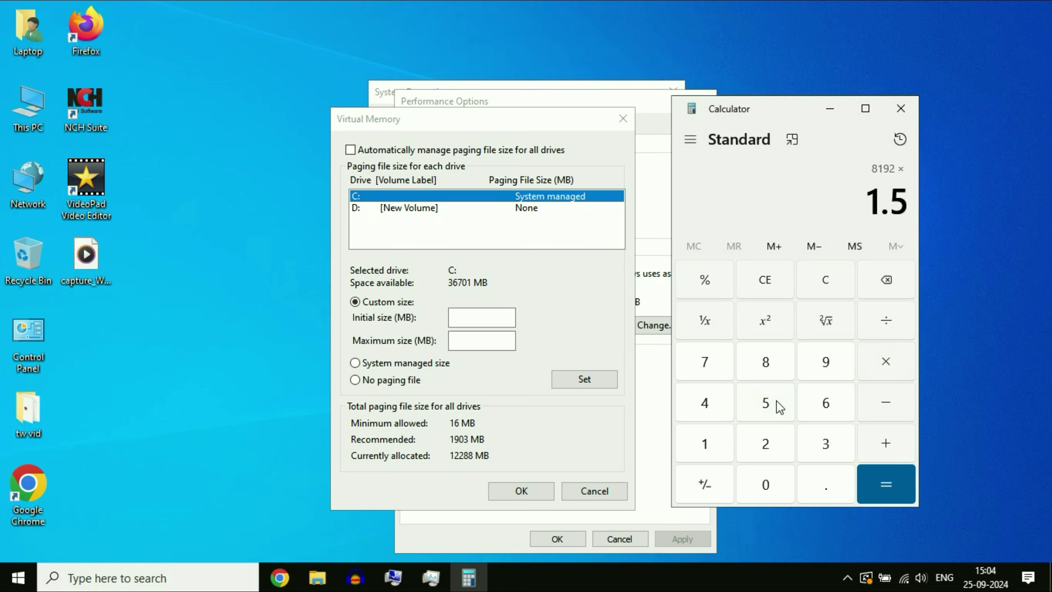
left_click(871, 477)
Copy the calculated result into the initial size for drive C: and remove its comma so it reads 12288
left_click_drag(812, 198, 905, 208)
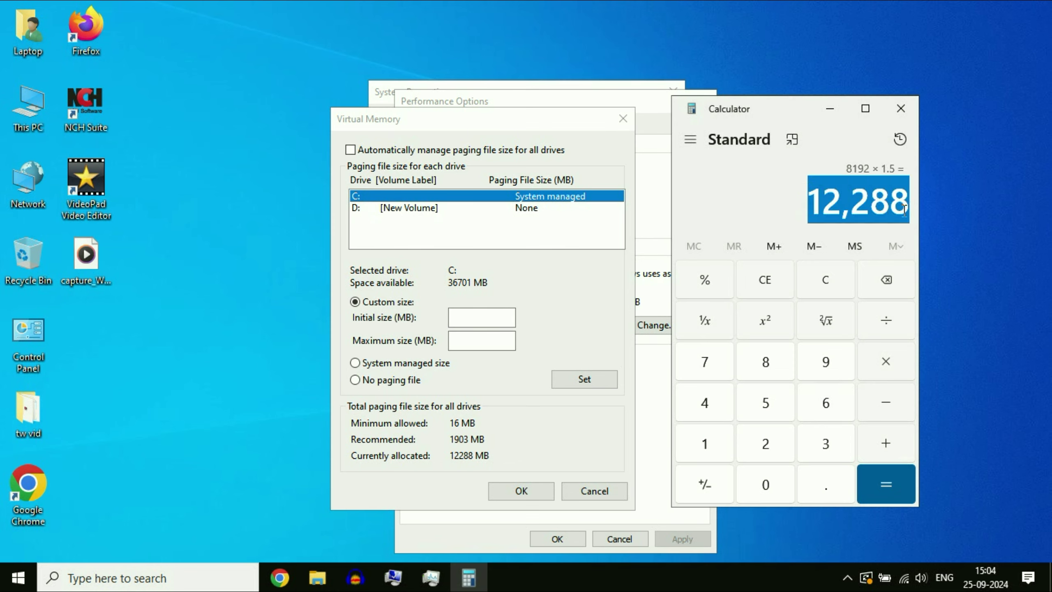
right_click(876, 197)
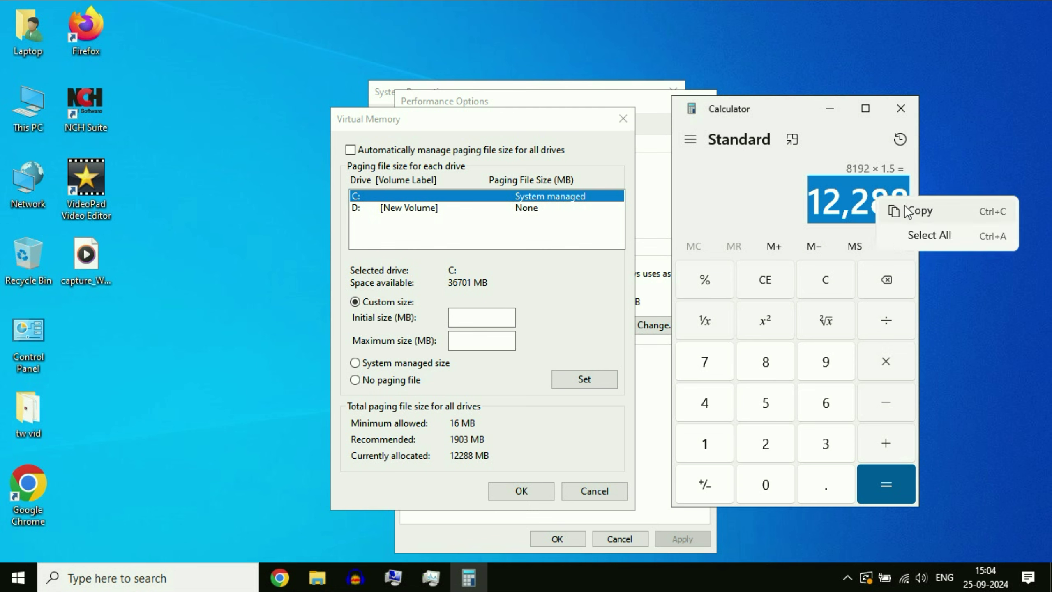
left_click(907, 209)
left_click(479, 320)
right_click(478, 320)
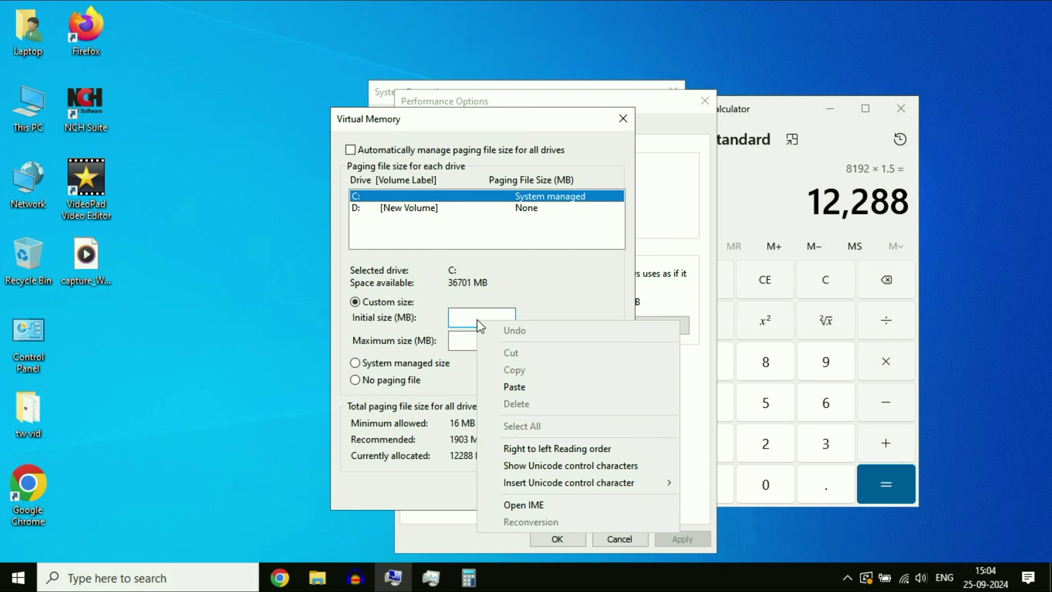
left_click(515, 386)
key("Left")
key("Left")
key("Left")
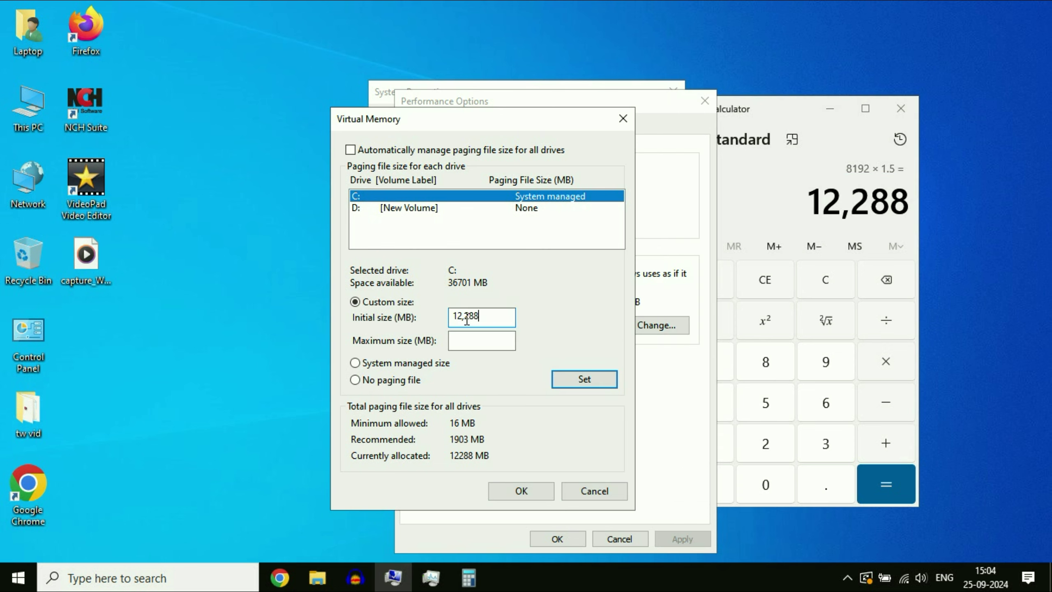
key("BackSpace")
left_click(477, 343)
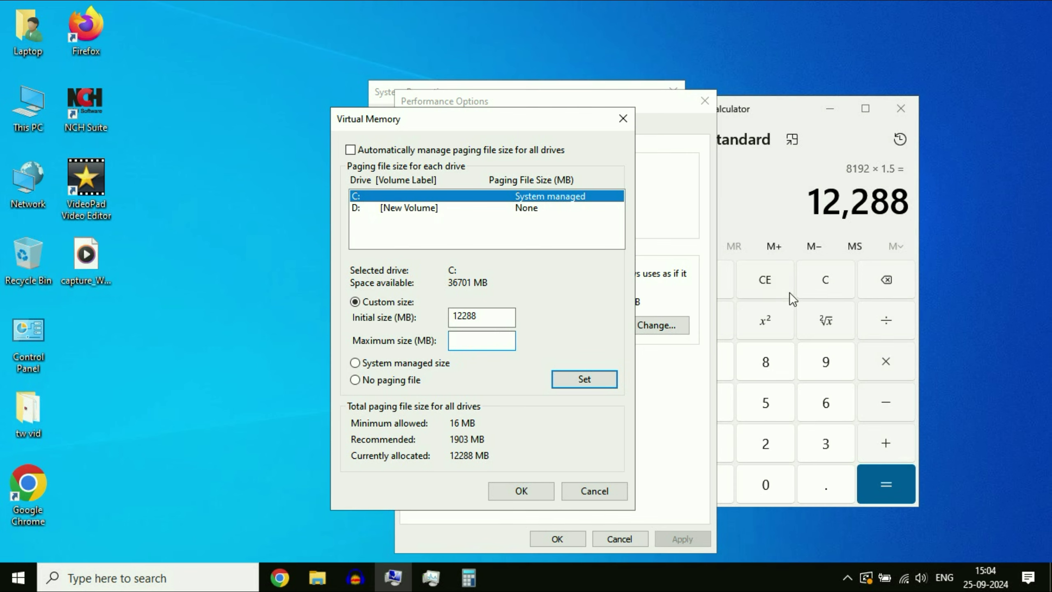
Move the Calculator clear of the Virtual Memory dialog, clear it, and compute 1024 × 8 again
left_click_drag(775, 107, 815, 107)
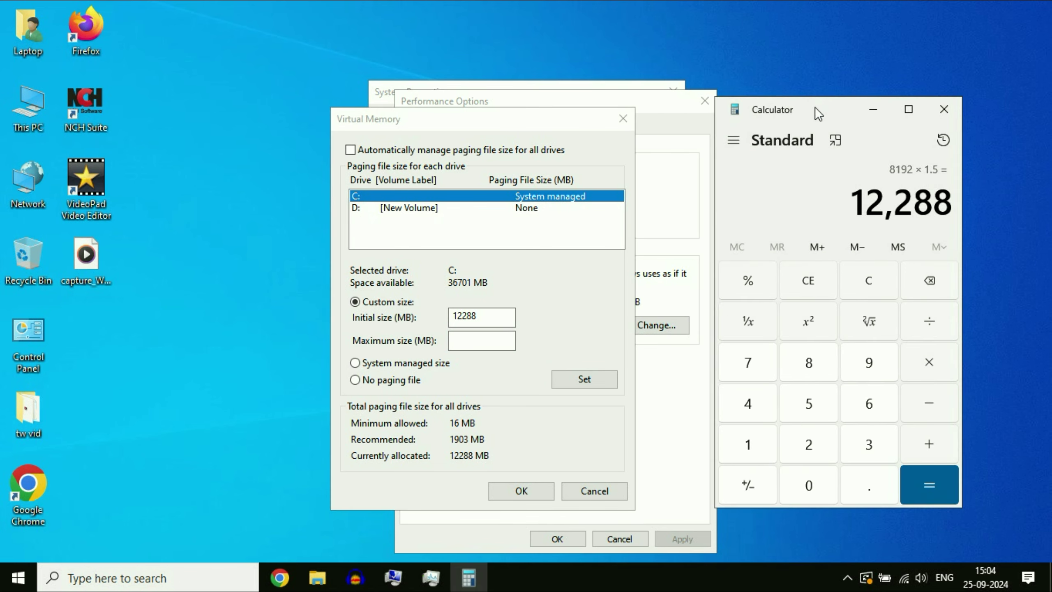
left_click(865, 277)
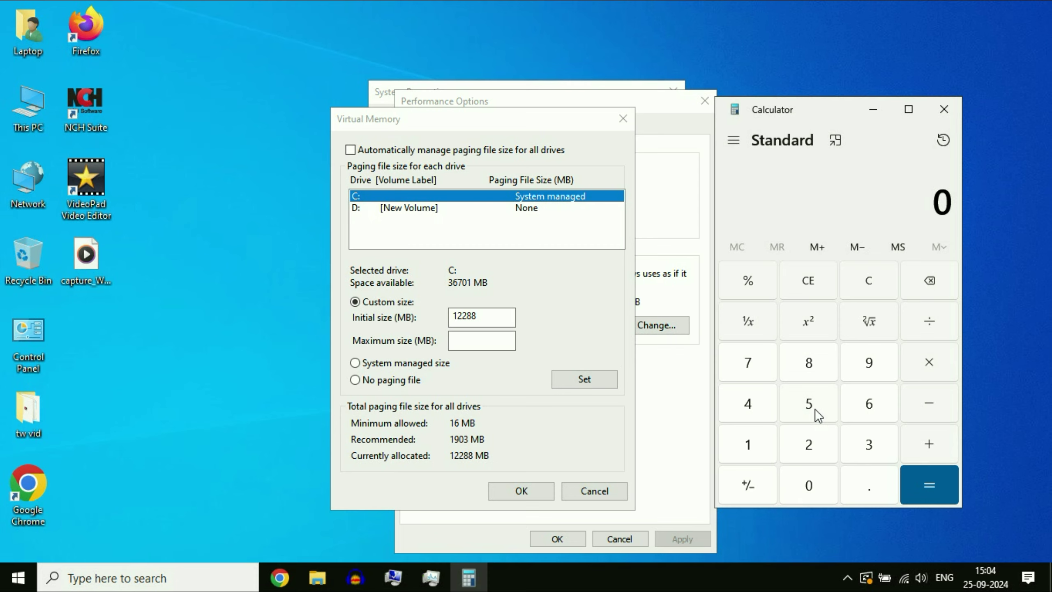
left_click(758, 447)
left_click(805, 481)
left_click(810, 450)
left_click(752, 407)
left_click(938, 363)
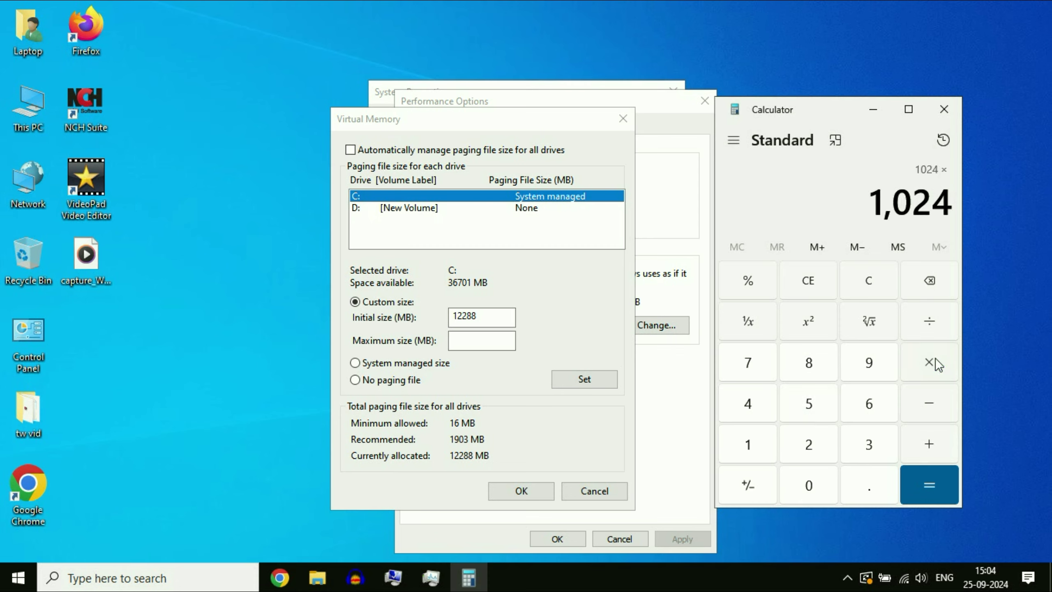
left_click(812, 363)
left_click(929, 488)
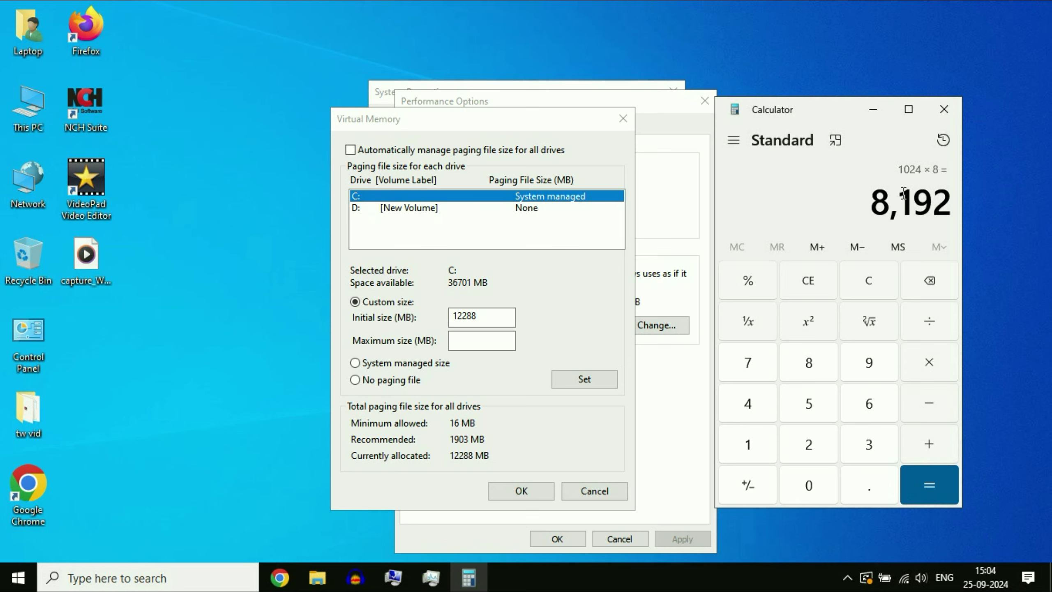
Multiply the RAM size in megabytes by 3 to get the maximum paging file size
left_click(929, 363)
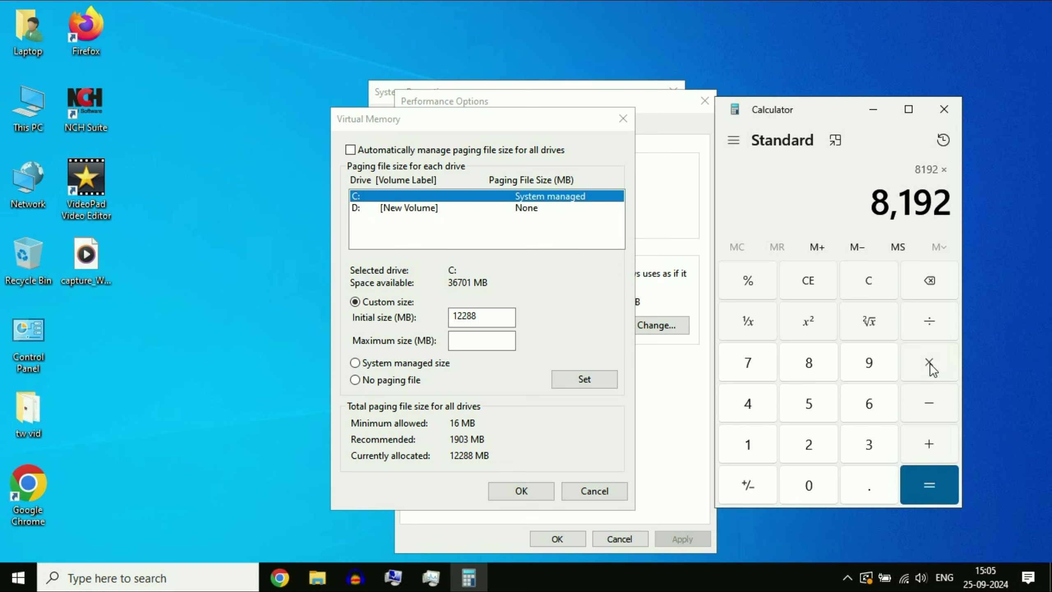
left_click(872, 445)
left_click(928, 485)
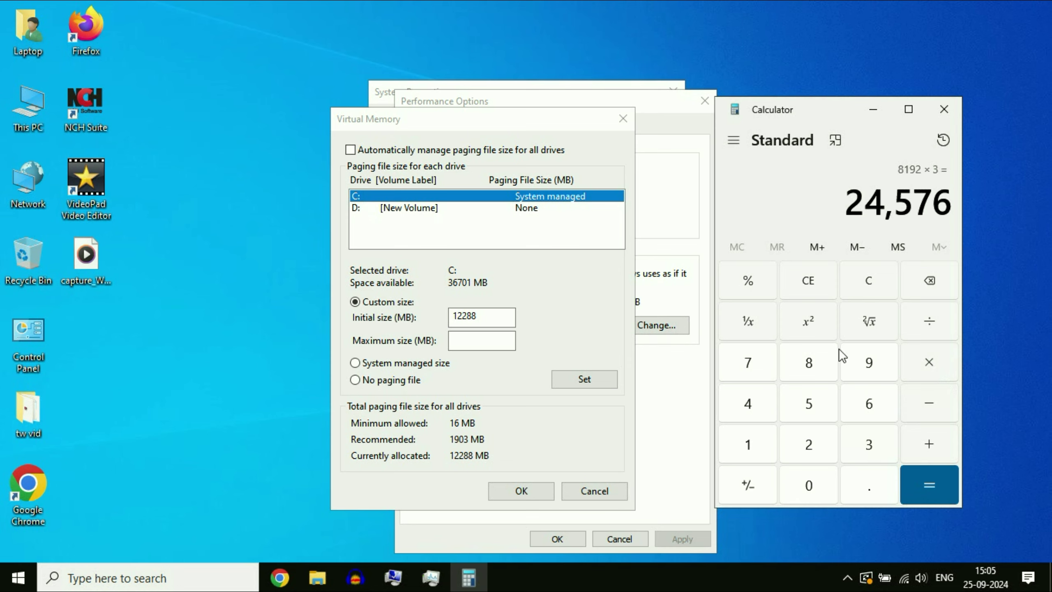
Copy the calculated result into the maximum size for drive C: and remove its comma so it reads 24576
left_click_drag(854, 207, 955, 210)
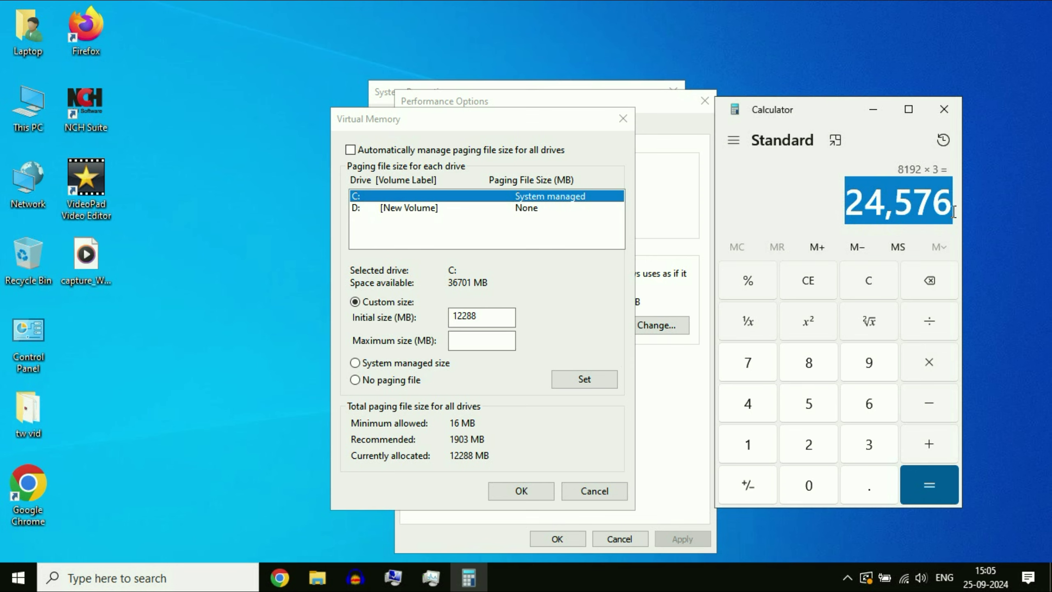
right_click(908, 204)
left_click(932, 219)
left_click(477, 336)
right_click(476, 338)
left_click(513, 406)
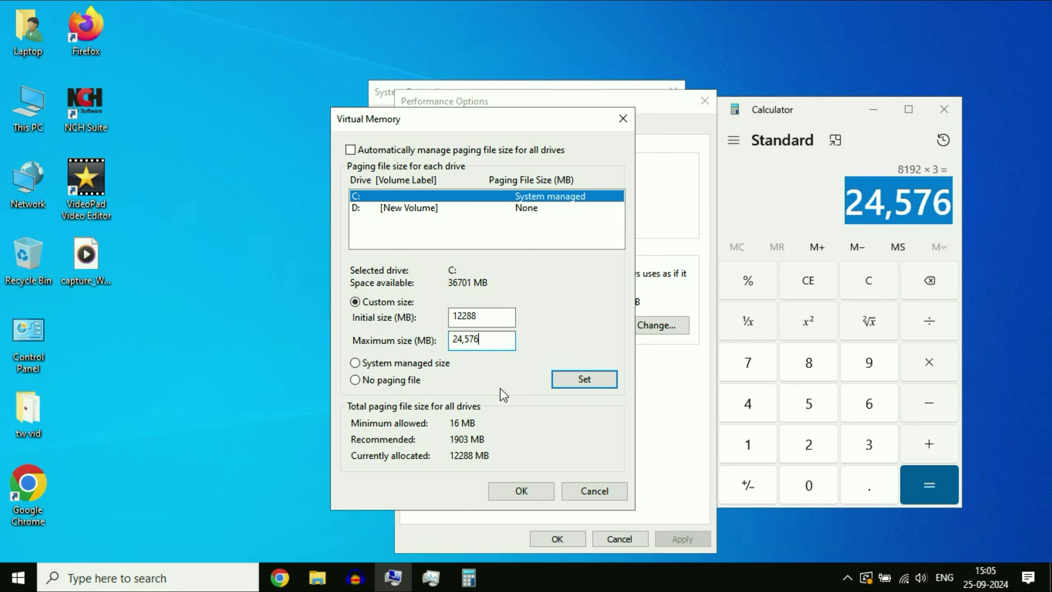
key("Left")
key("Left")
key("Left")
key("BackSpace")
Apply the custom paging file size to drive C:, accept all open system dialogs, and close the Calculator
left_click(578, 381)
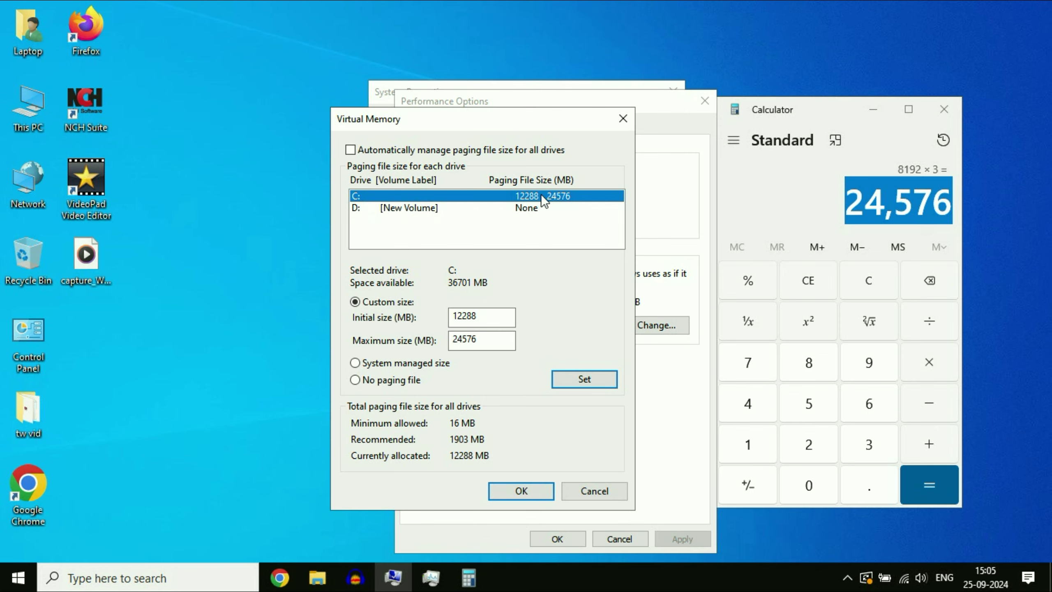
left_click(519, 492)
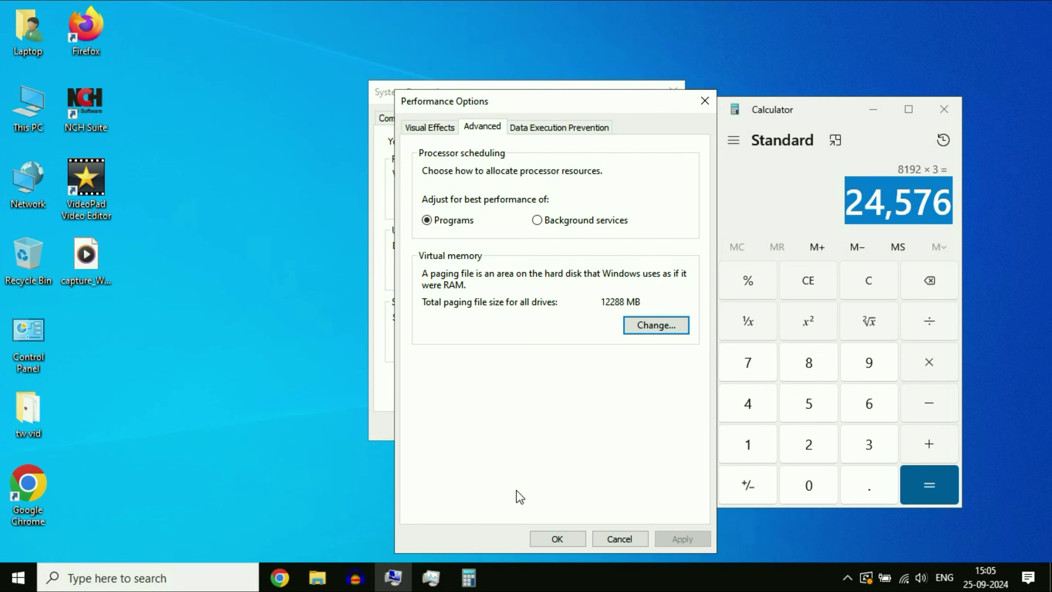
left_click(558, 540)
left_click(520, 426)
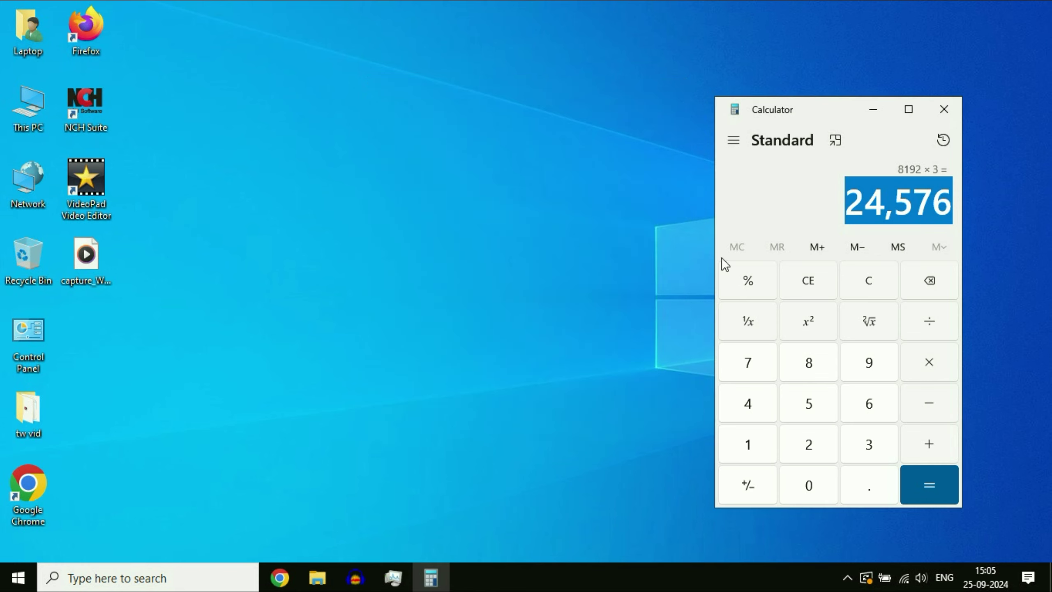
left_click(945, 109)
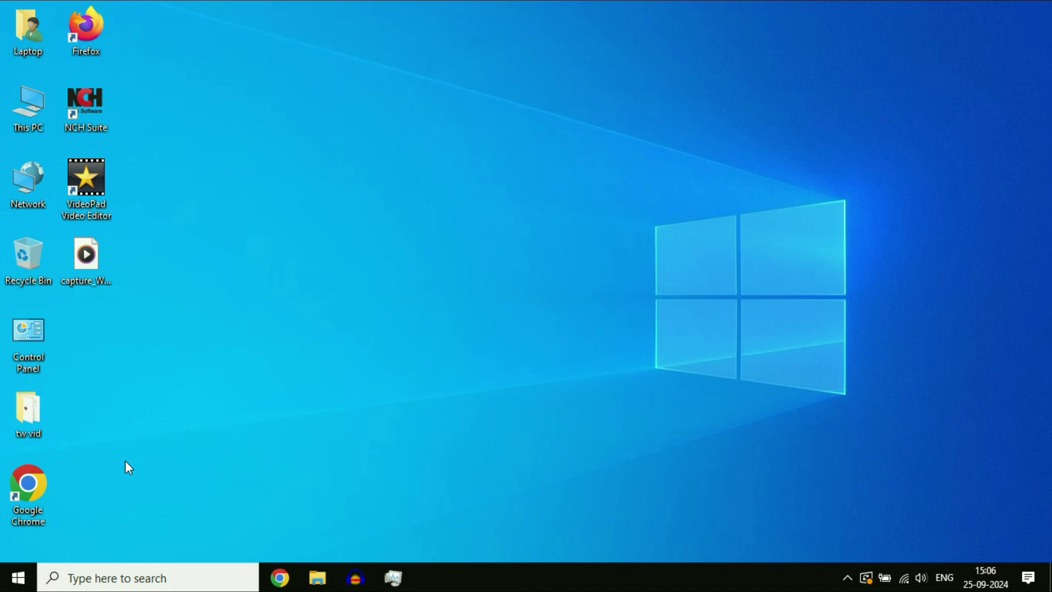
Search Windows for "antivi", open Virus & threat protection, and show its scan options
left_click(98, 578)
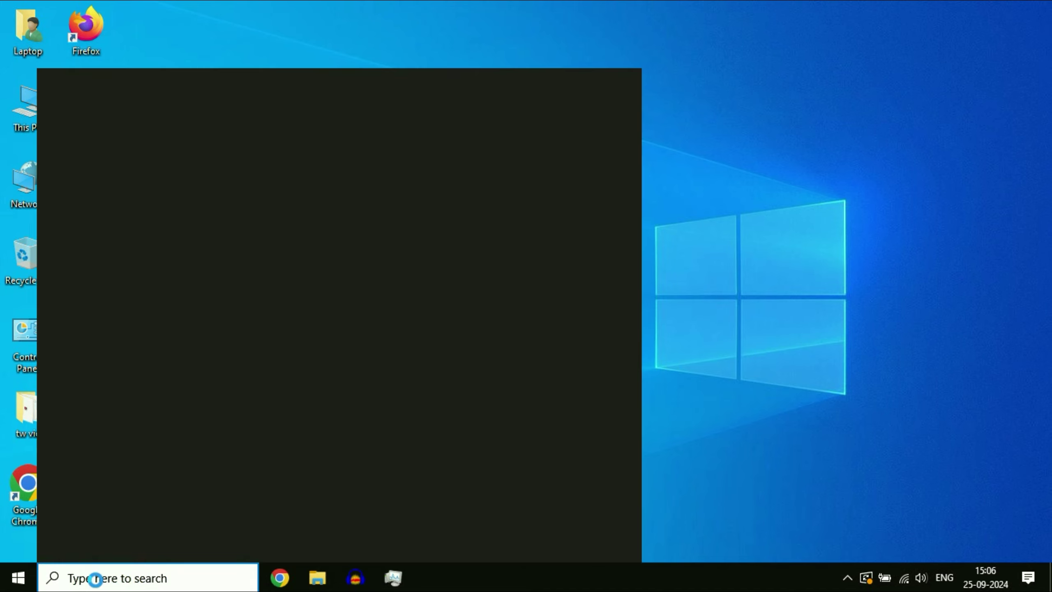
type("antivi")
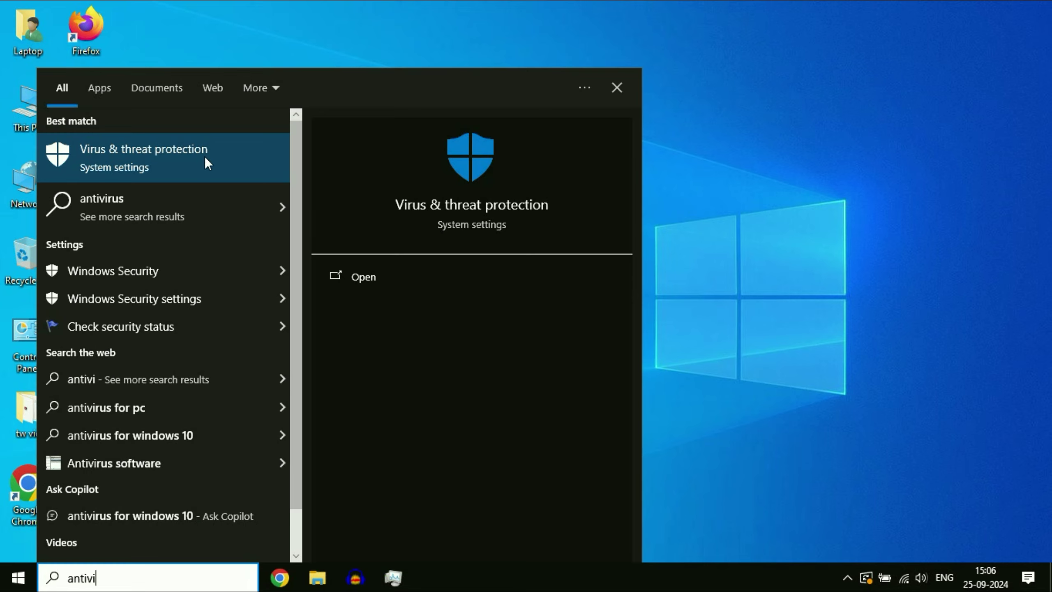
left_click(135, 164)
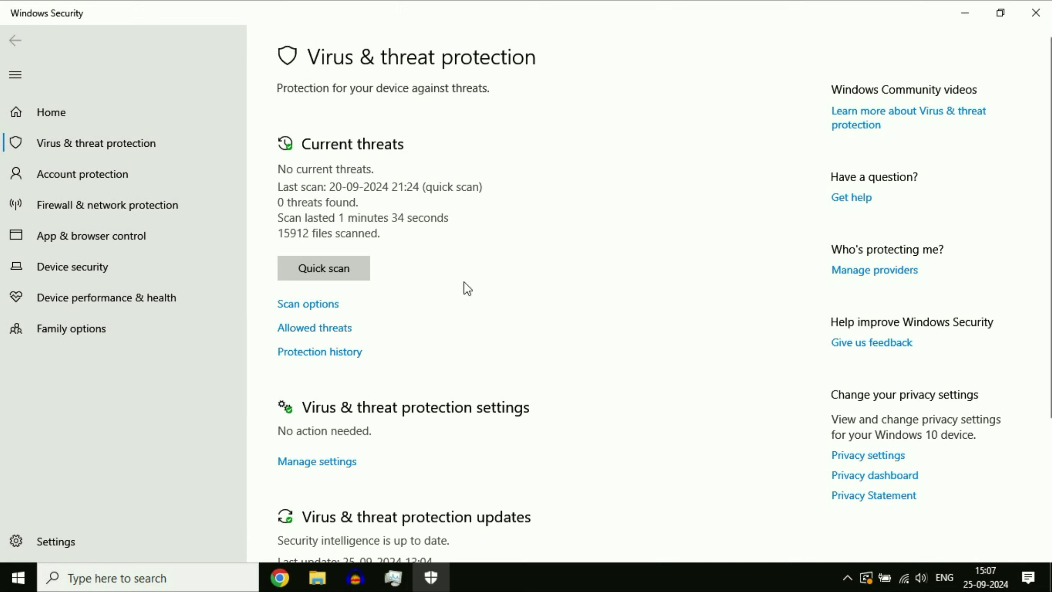
left_click(316, 310)
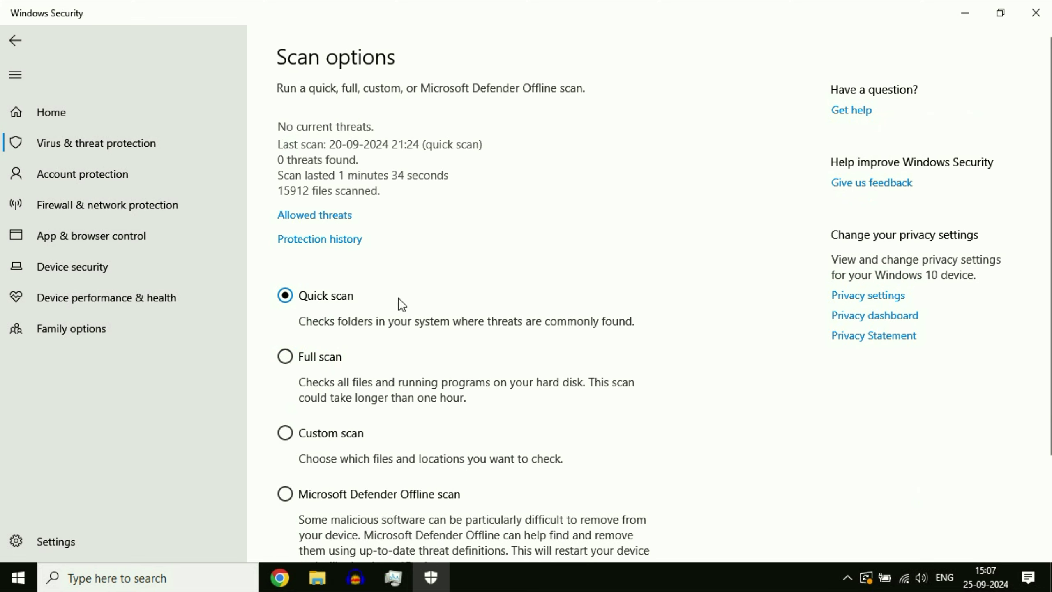
Review the Full scan and Microsoft Defender Offline scan choices, and close Windows Security without starting a scan
scroll(559, 335, "down", 3)
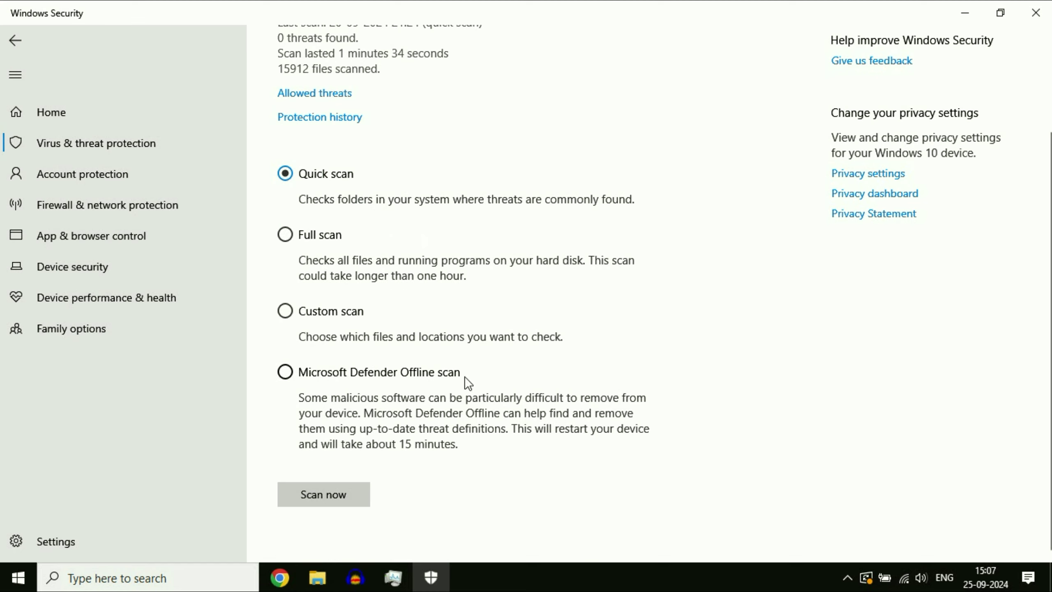
left_click(286, 234)
left_click(284, 373)
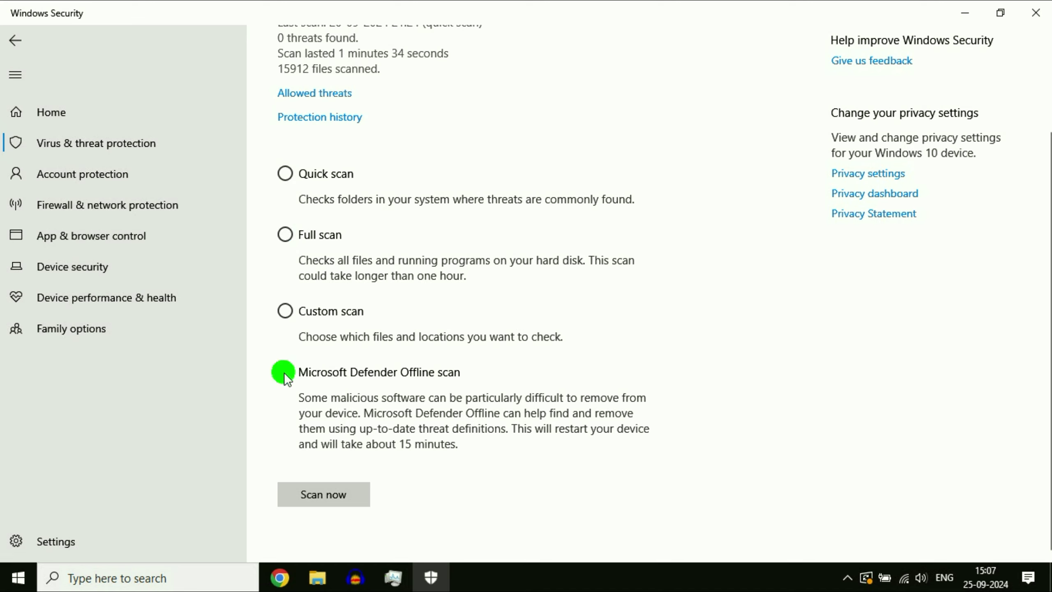
left_click(284, 236)
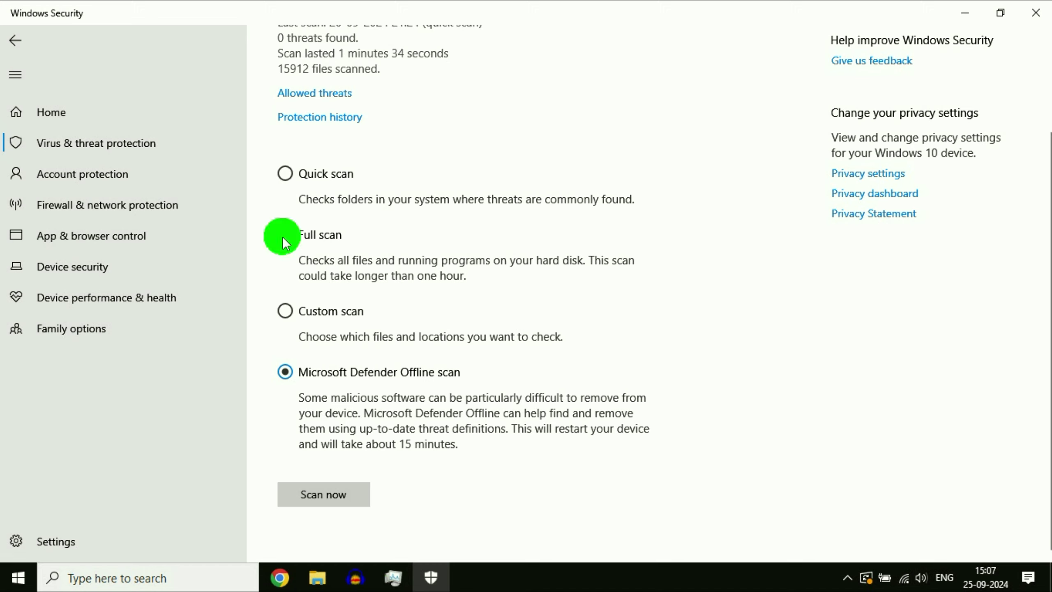
left_click(285, 373)
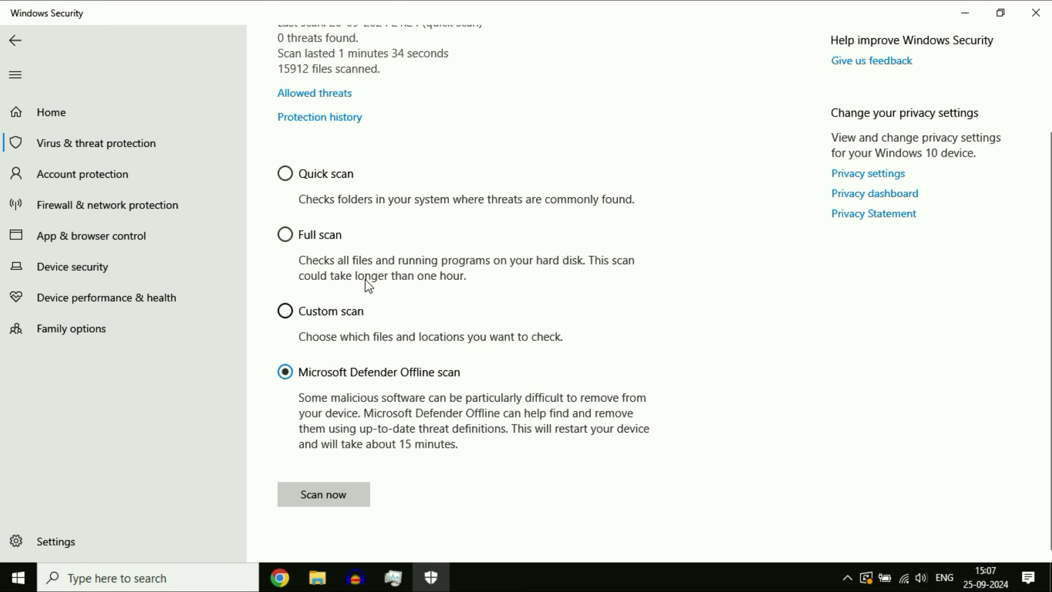
left_click(1036, 13)
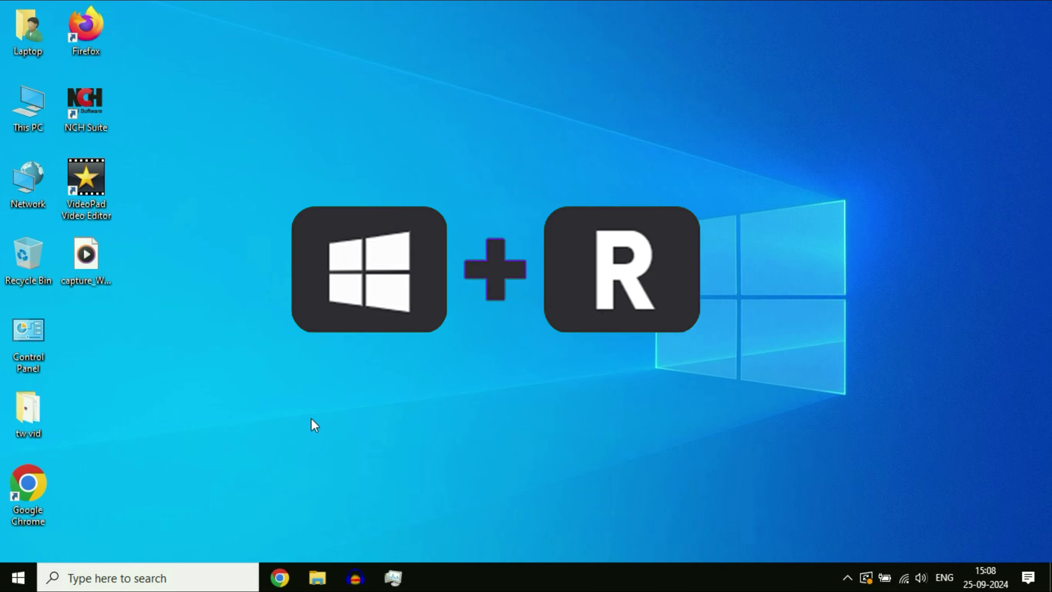
Launch the Microsoft Windows Malicious Software Removal Tool with the Run command "mrt"
key("super+r")
left_click_drag(265, 395, 616, 209)
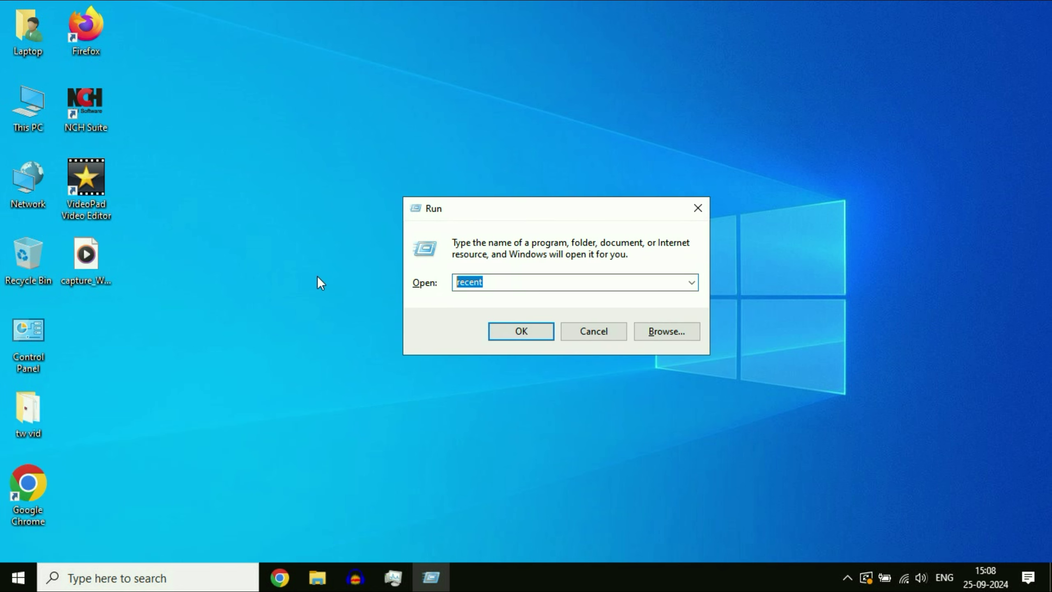
type("mrt")
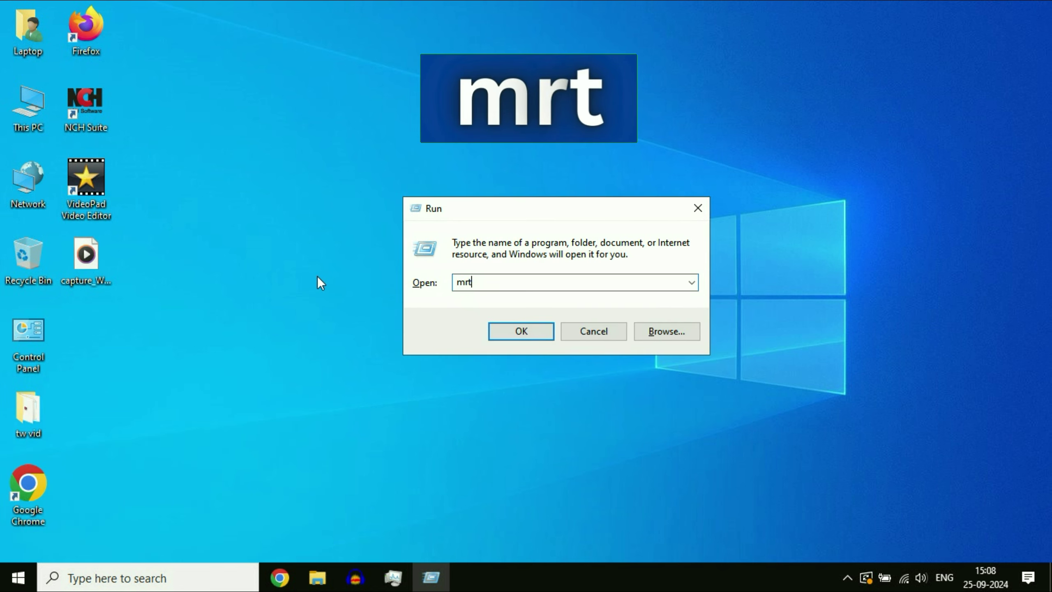
left_click(530, 335)
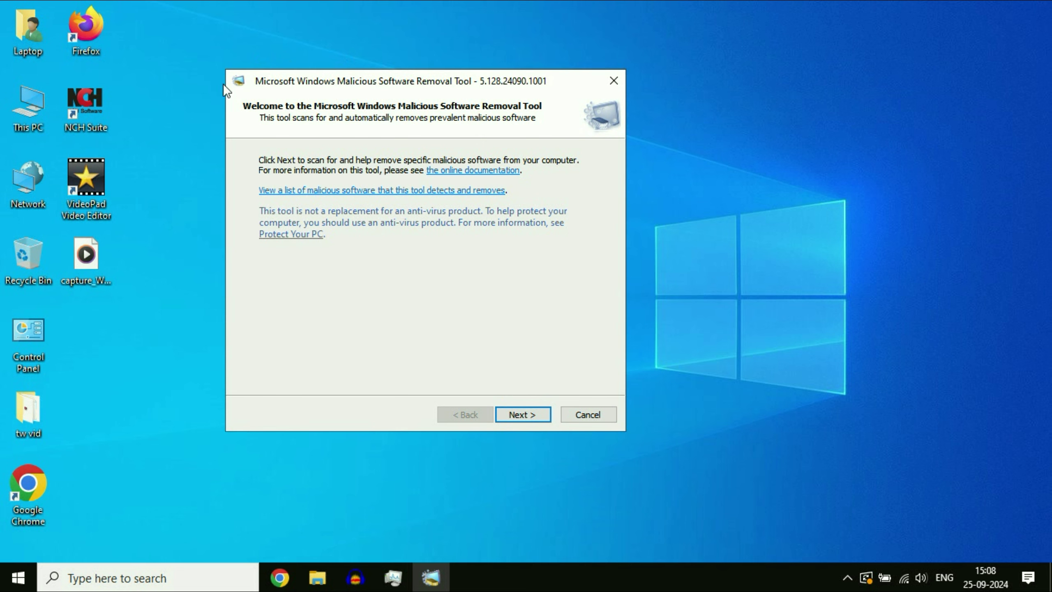
Choose the Full scan type in the Malicious Software Removal Tool and start the scan
left_click(524, 414)
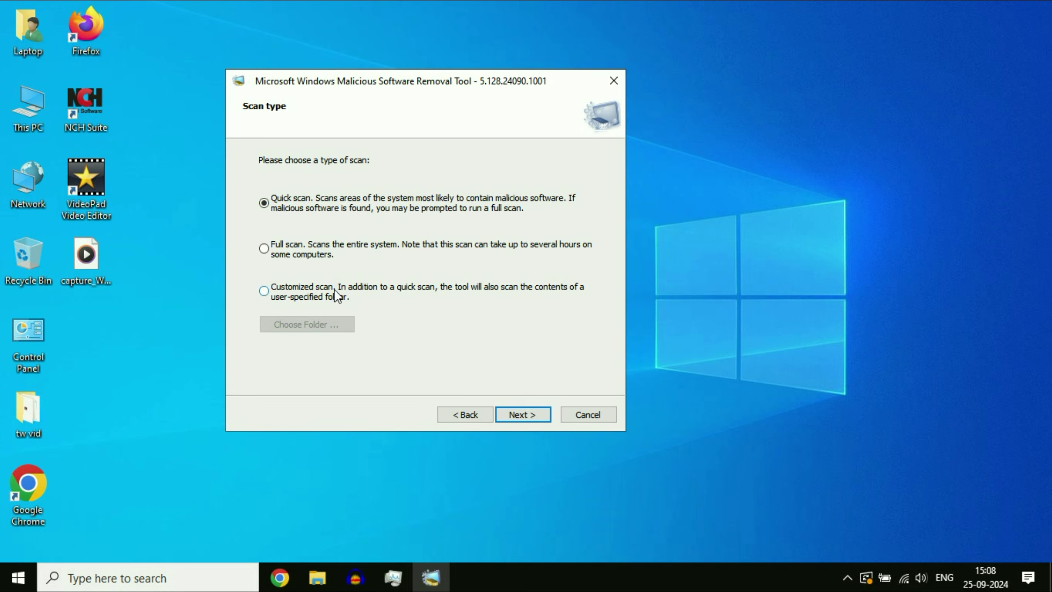
left_click(264, 249)
left_click(510, 416)
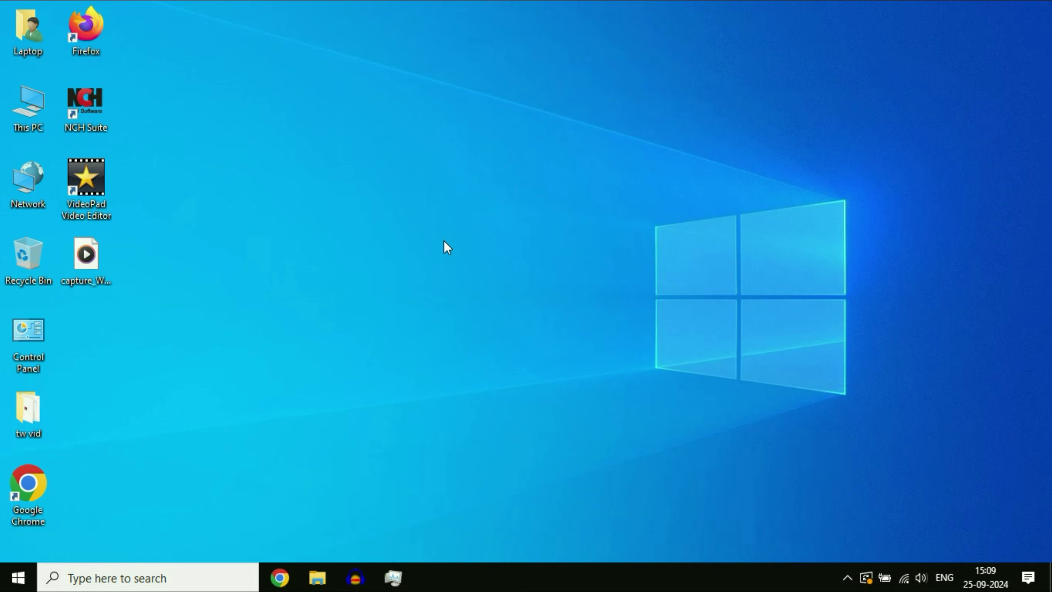